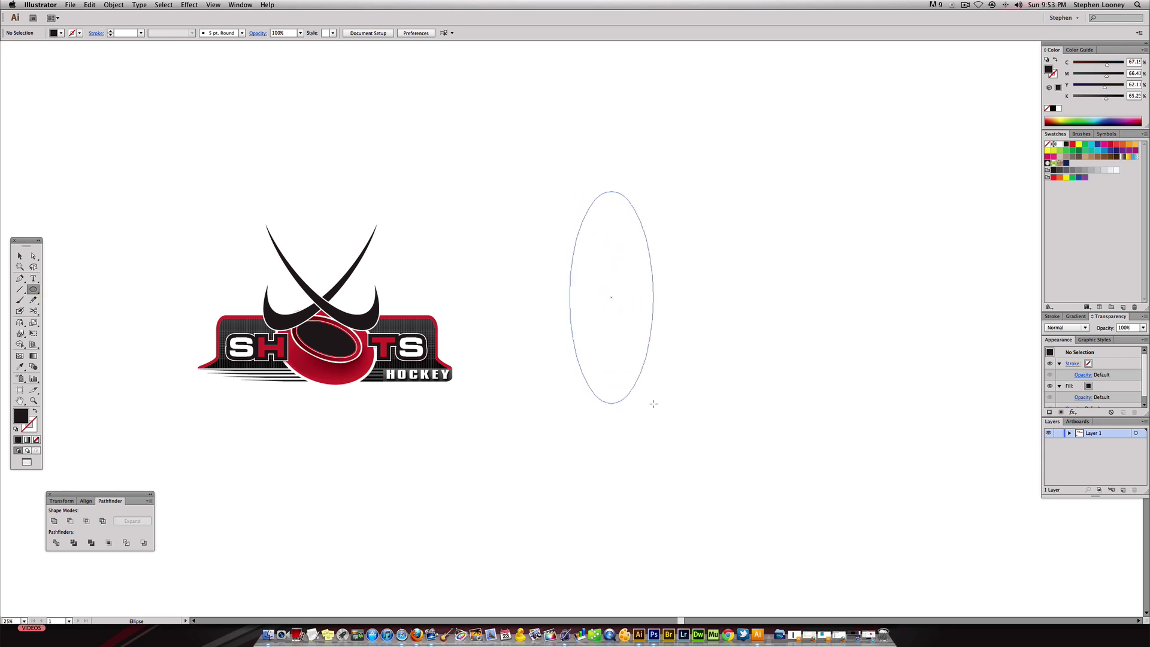
# Form a black crescent from an upright ellipse of about 1004 × 2028 px by subtracting an offset, slightly wider copy
pyautogui.moveTo(665, 410); pyautogui.dragTo(666, 410)
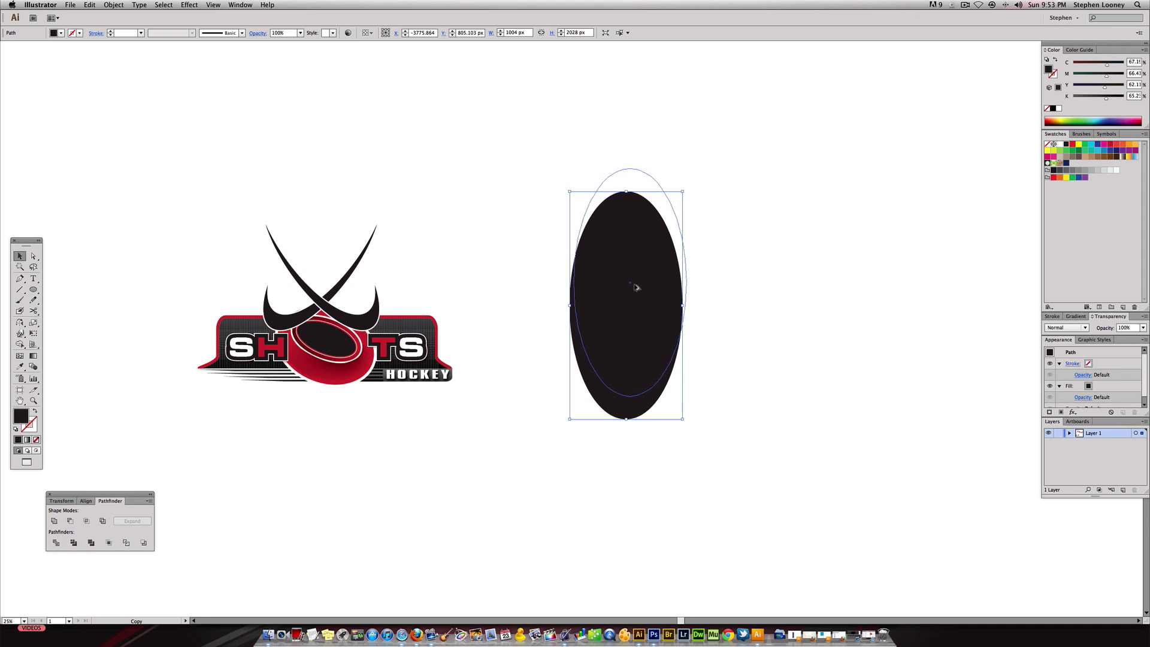
pyautogui.moveTo(636, 288); pyautogui.dragTo(637, 288)
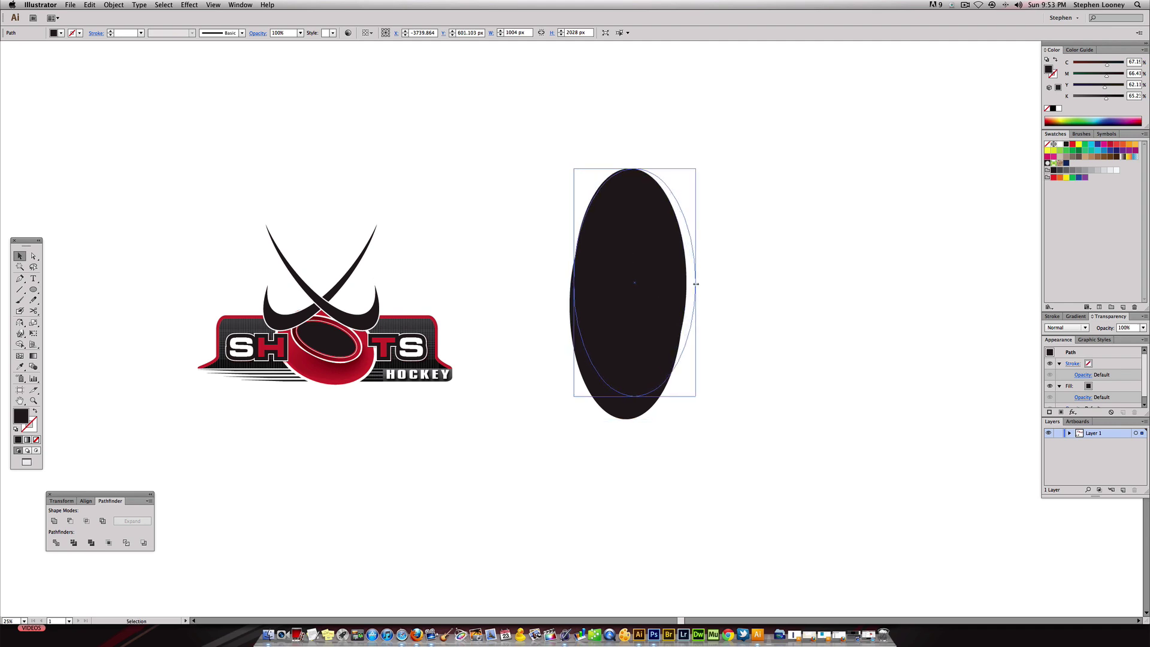
pyautogui.moveTo(749, 457); pyautogui.dragTo(588, 307)
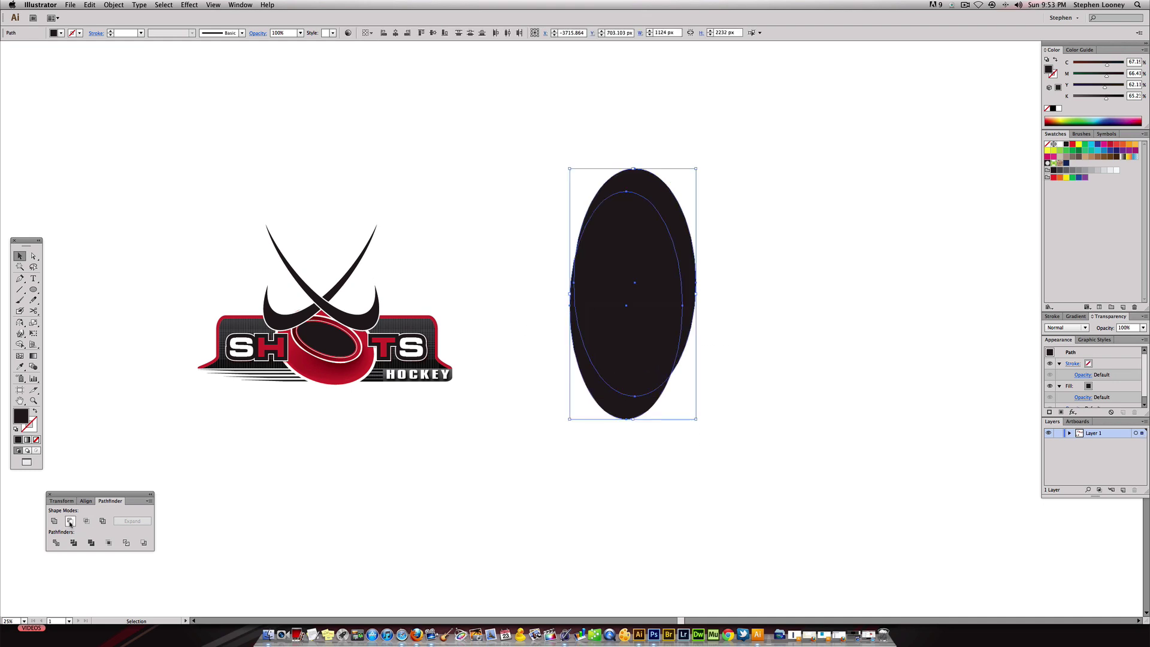
pyautogui.click(70, 521)
pyautogui.click(511, 462)
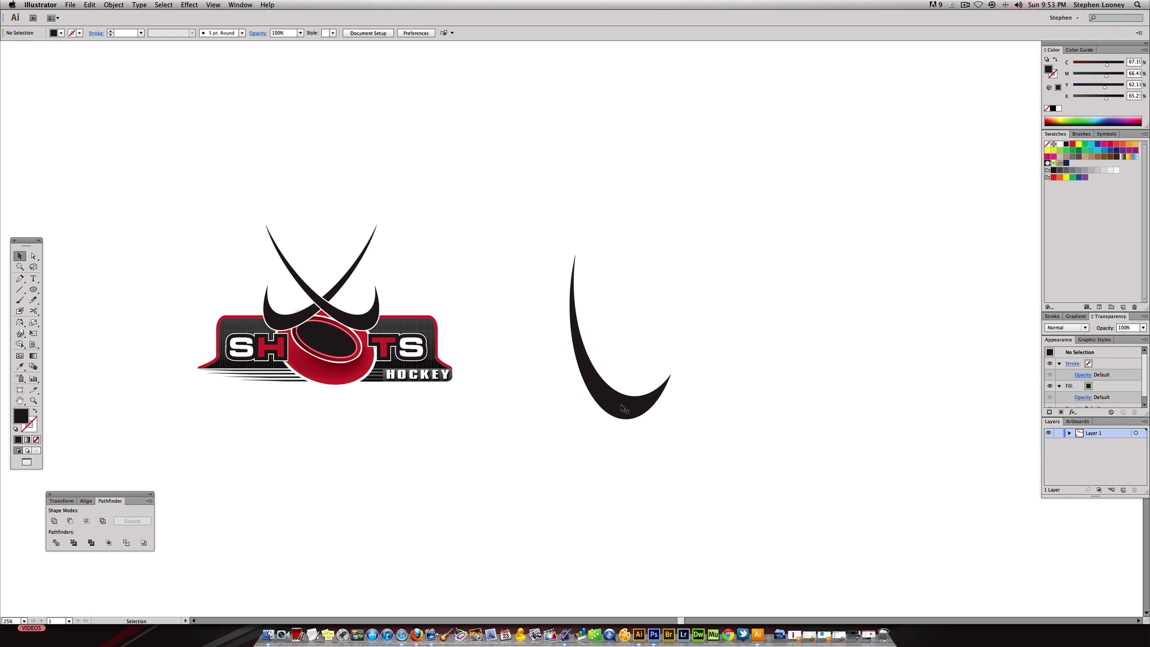
# Move the crescent slightly up and rotate it counterclockwise so it slants like a hockey stick
pyautogui.moveTo(603, 375); pyautogui.dragTo(603, 375)
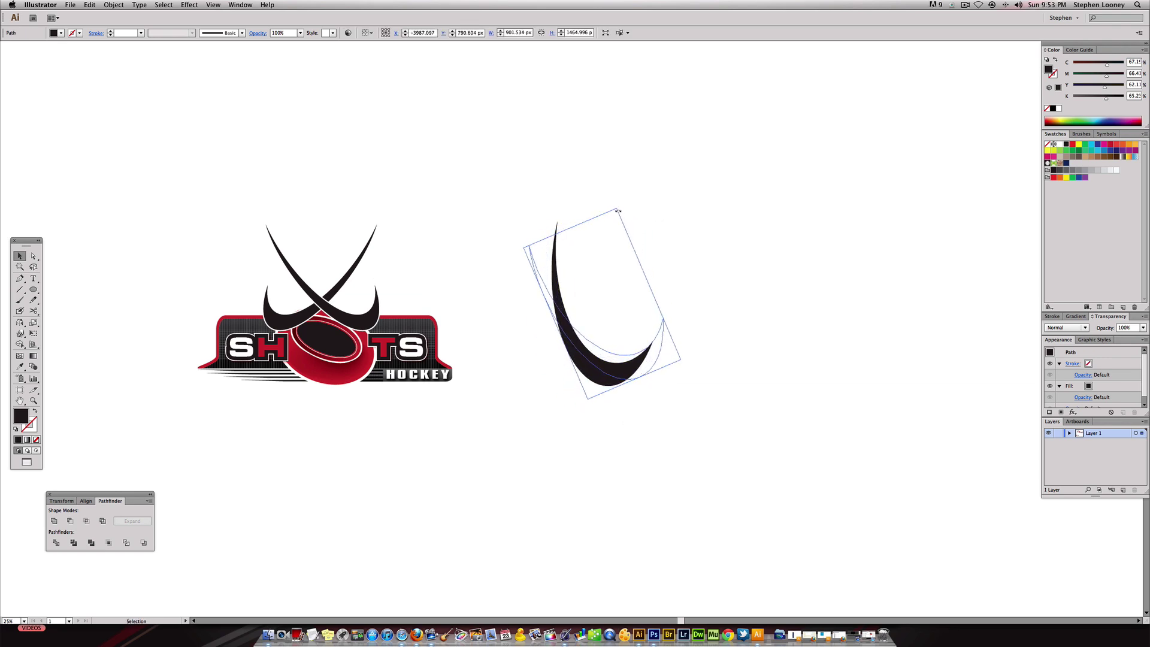
pyautogui.moveTo(613, 212); pyautogui.dragTo(644, 237)
pyautogui.click(575, 346)
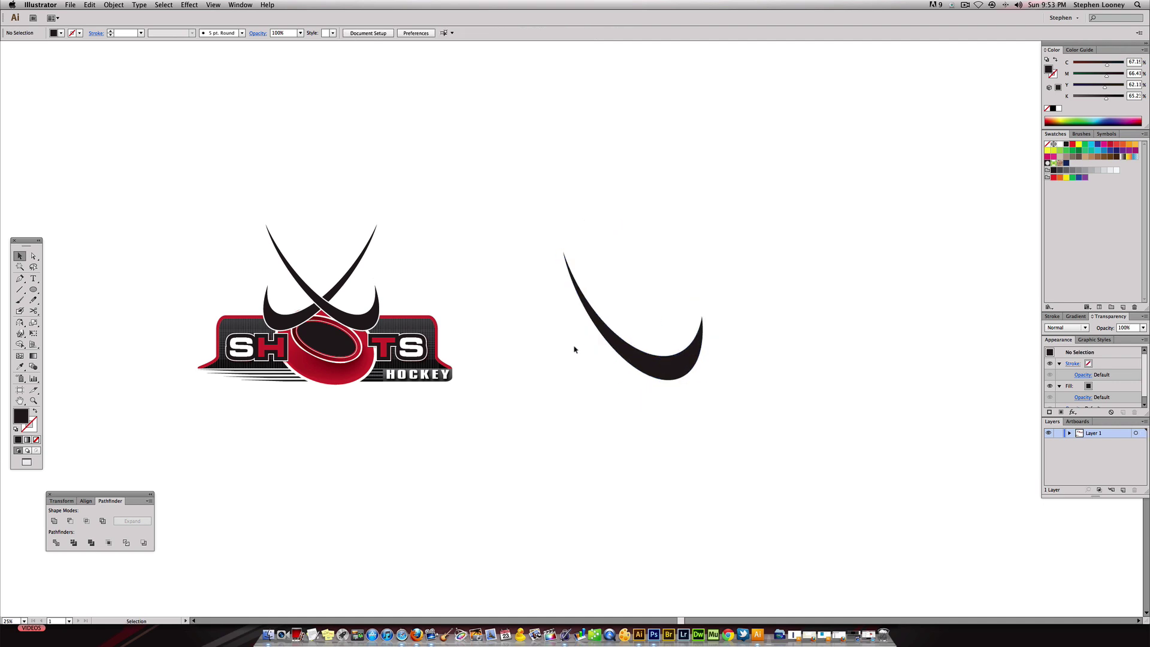
# Reflect a copy of the crescent across the vertical axis and shift it left so the two sticks cross
pyautogui.scroll(1, 579, 359)
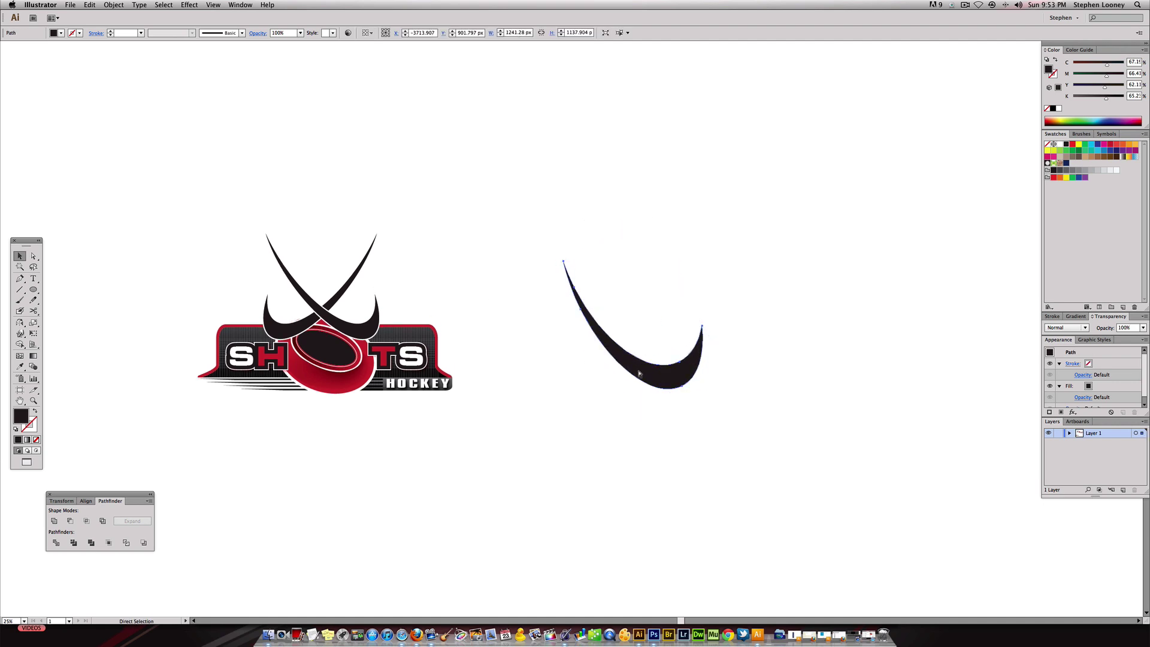
pyautogui.press('v')
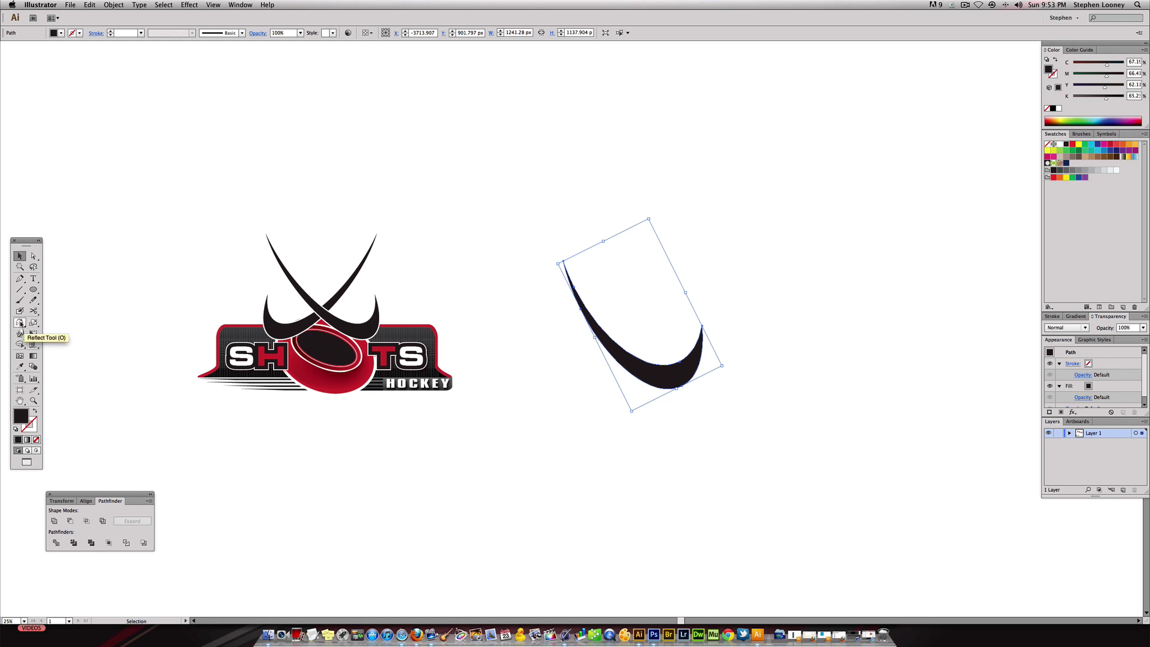
pyautogui.click(20, 322)
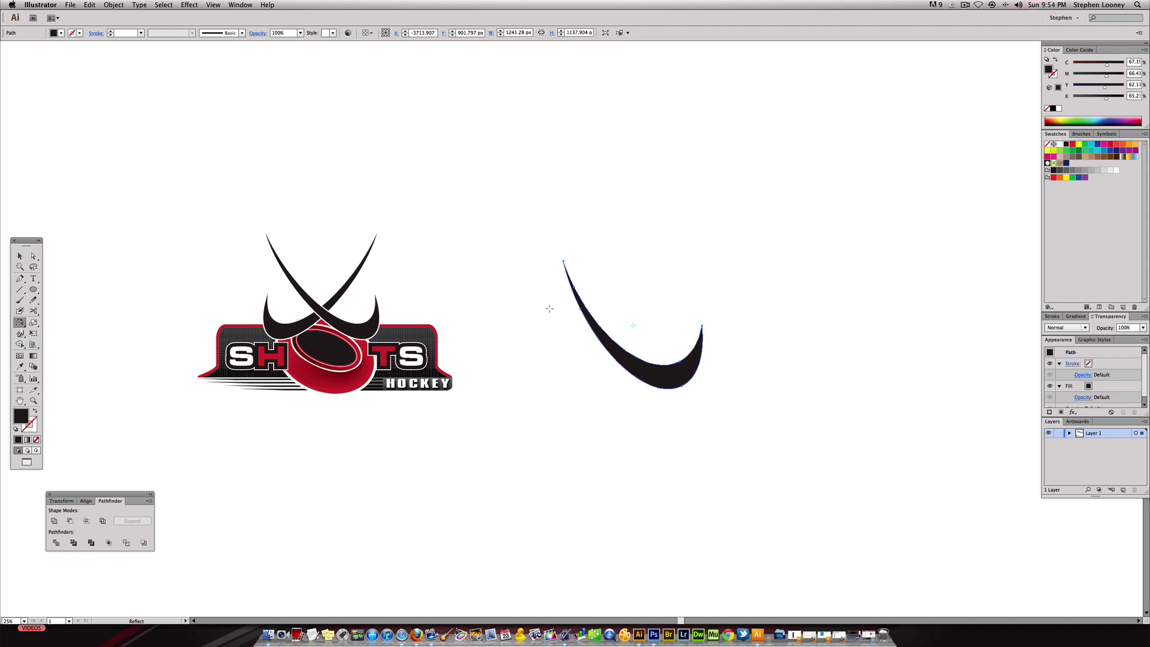
pyautogui.moveTo(549, 308); pyautogui.dragTo(710, 323)
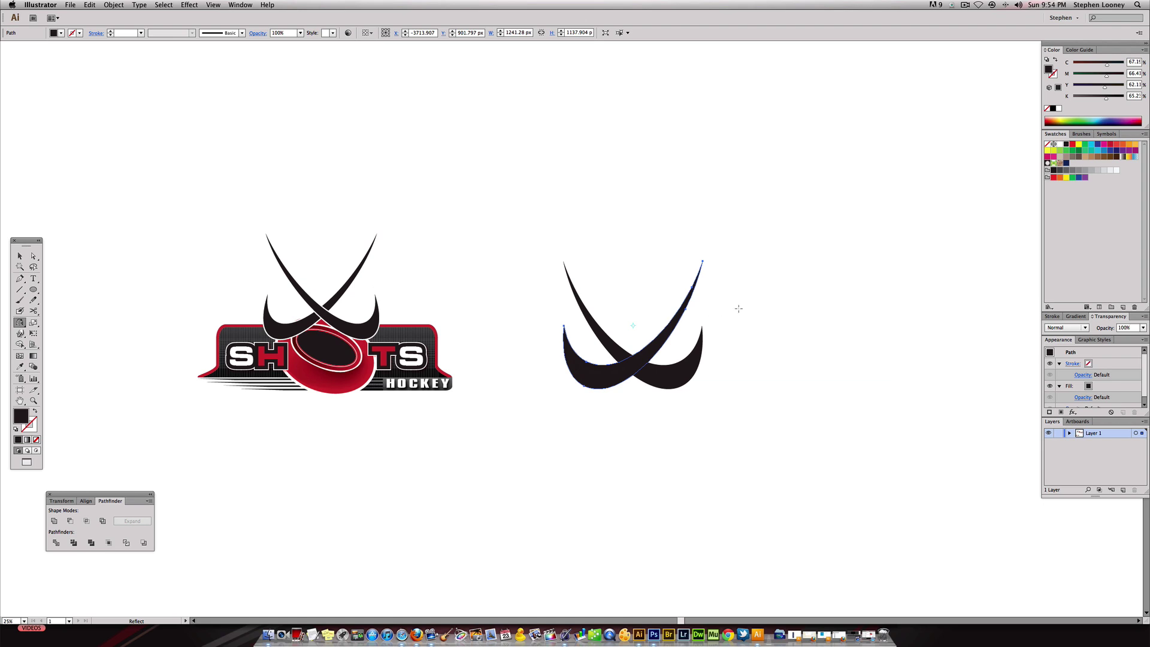
pyautogui.press('v')
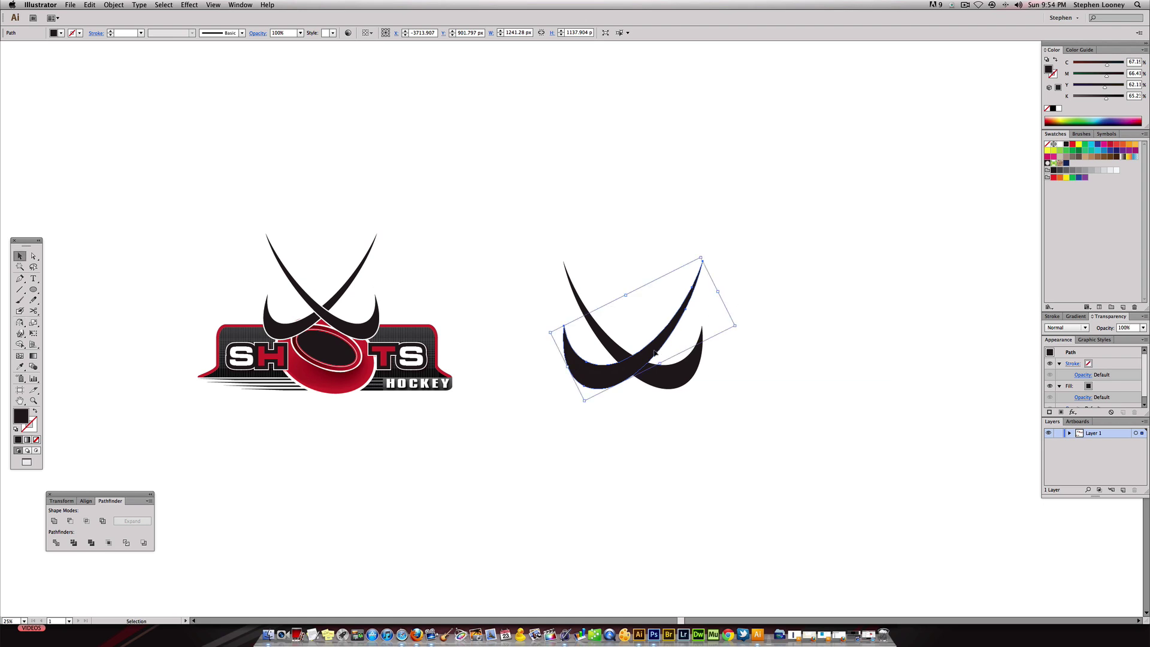
pyautogui.moveTo(654, 352); pyautogui.dragTo(632, 355)
pyautogui.click(717, 328)
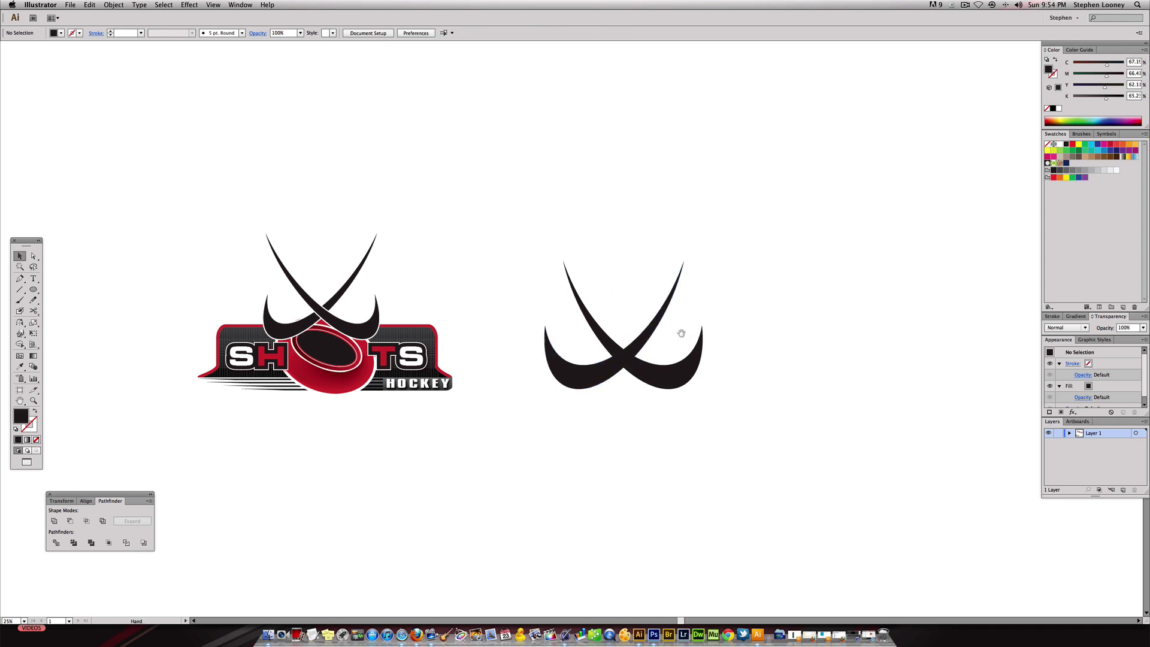
pyautogui.scroll(2, 680, 336)
pyautogui.scroll(1, 461, 309)
pyautogui.moveTo(697, 413); pyautogui.dragTo(567, 360)
pyautogui.click(567, 362)
pyautogui.moveTo(745, 406)
pyautogui.mouseDown()
pyautogui.moveTo(634, 364)
pyautogui.moveTo(732, 390)
pyautogui.mouseUp()
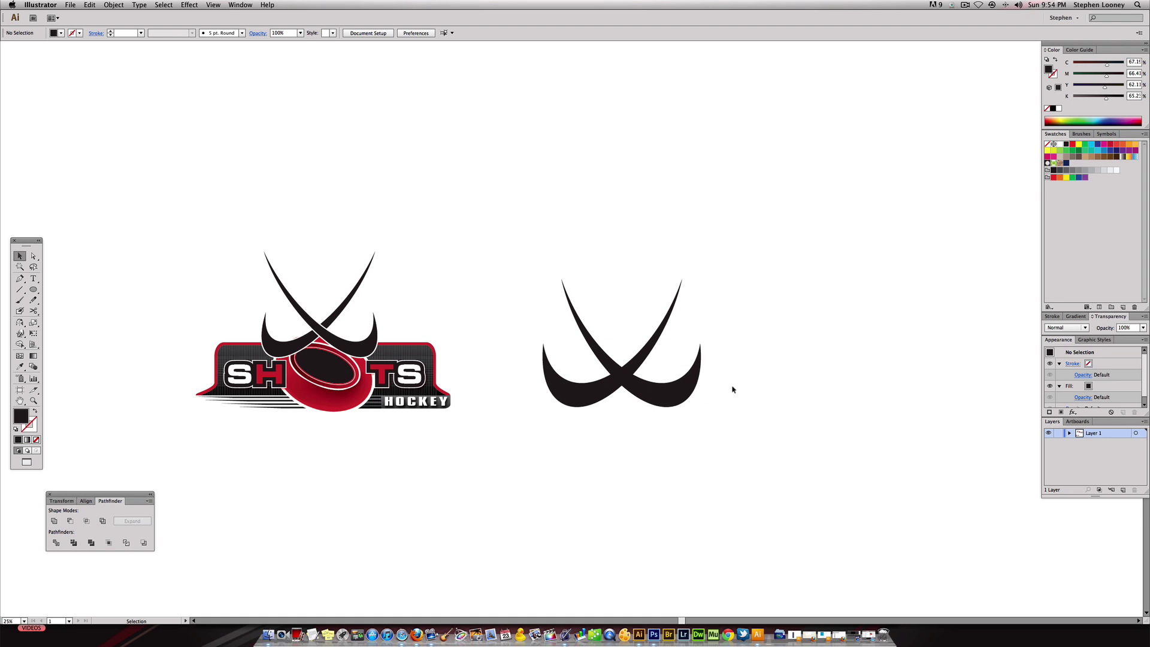
# Try giving both crossed sticks a black fill and a 4 pt white stroke
pyautogui.click(591, 390)
pyautogui.keyDown('shift'); pyautogui.click(655, 396); pyautogui.keyUp('shift')
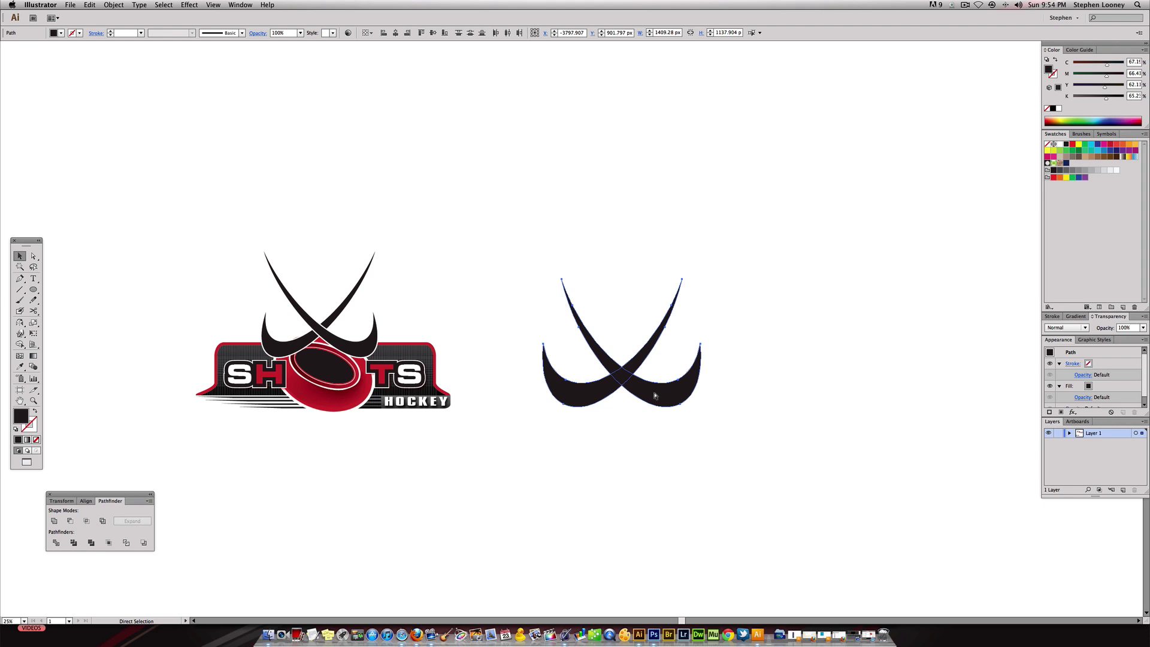
pyautogui.press('v')
pyautogui.click(16, 429)
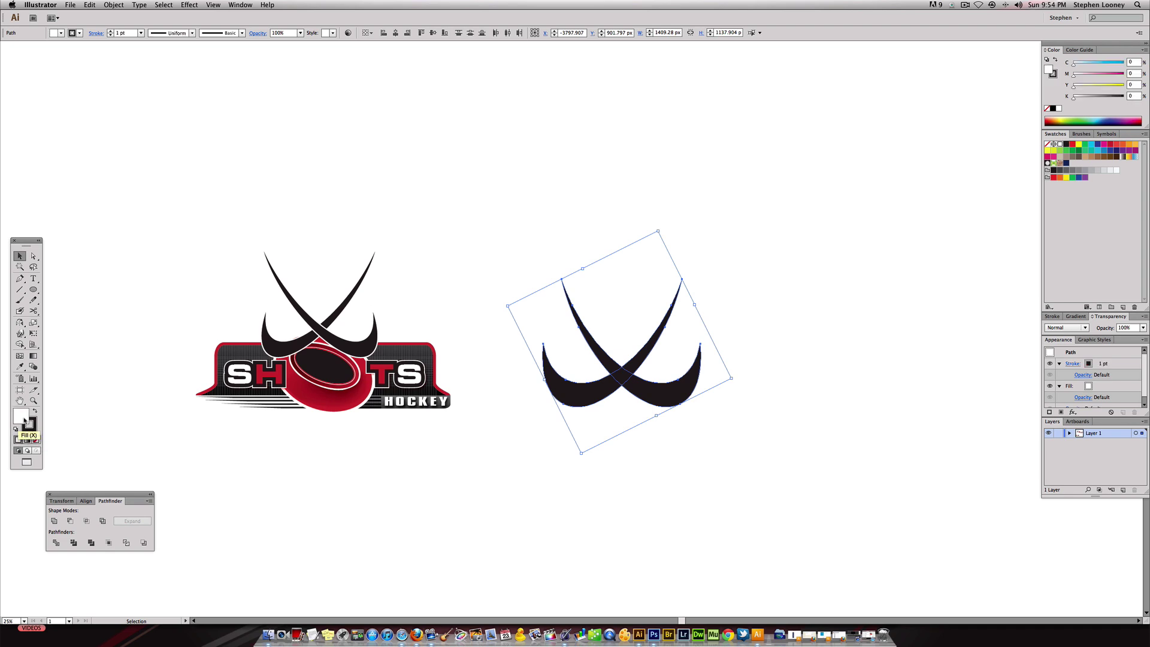
pyautogui.click(35, 412)
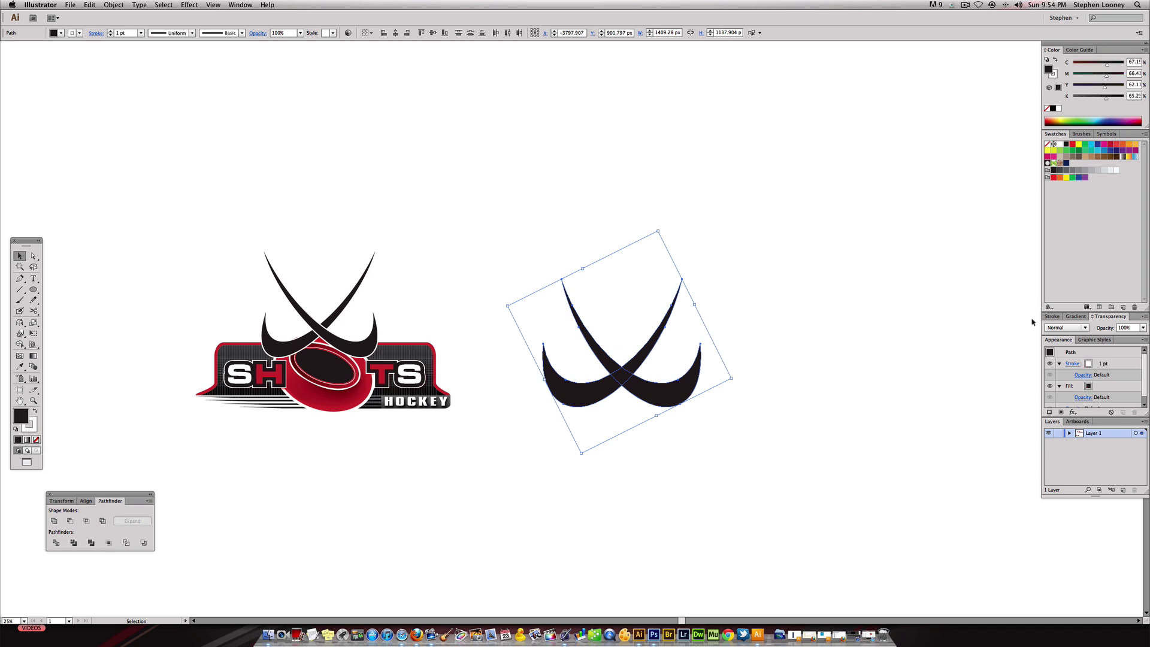
pyautogui.click(1052, 316)
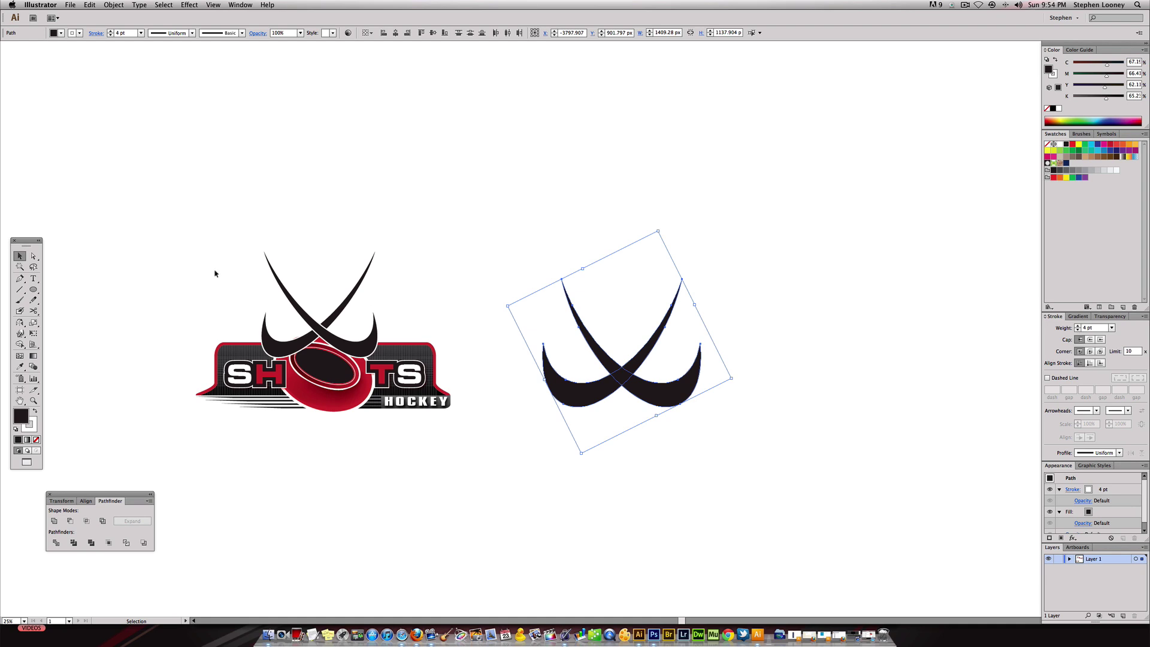
pyautogui.click(407, 217)
# Try placing the crossed sticks over the finished logo to check their outline, and undo the move
pyautogui.moveTo(538, 304); pyautogui.dragTo(705, 449)
pyautogui.moveTo(647, 387); pyautogui.dragTo(491, 383)
pyautogui.click(574, 352)
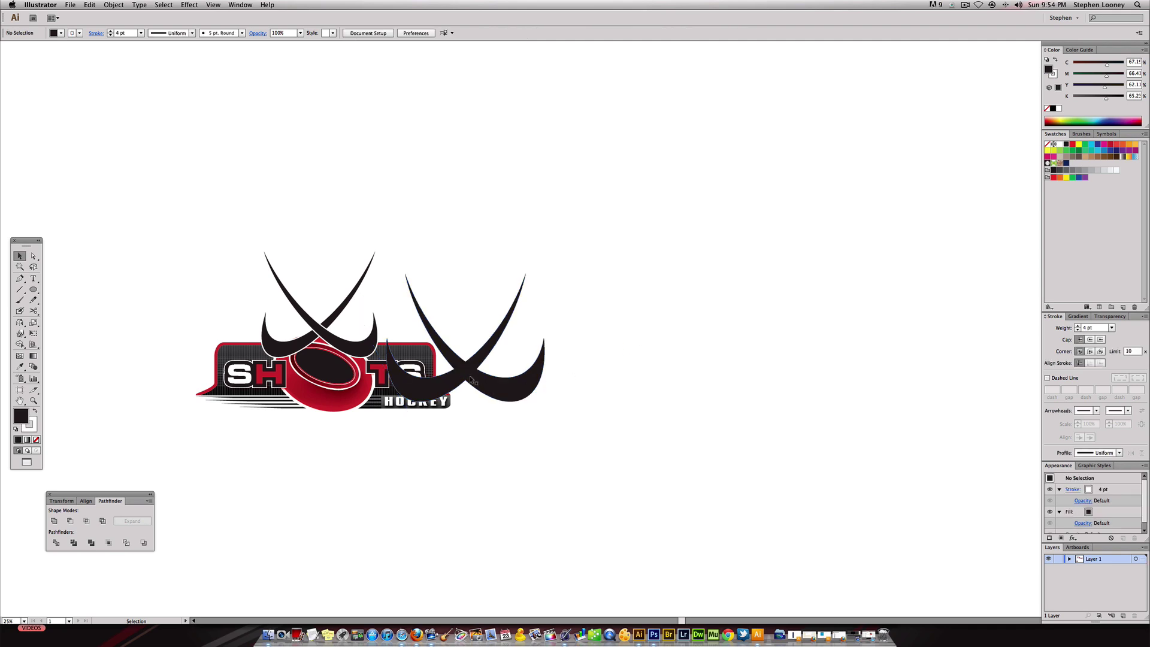
pyautogui.press('super+z')
pyautogui.click(727, 338)
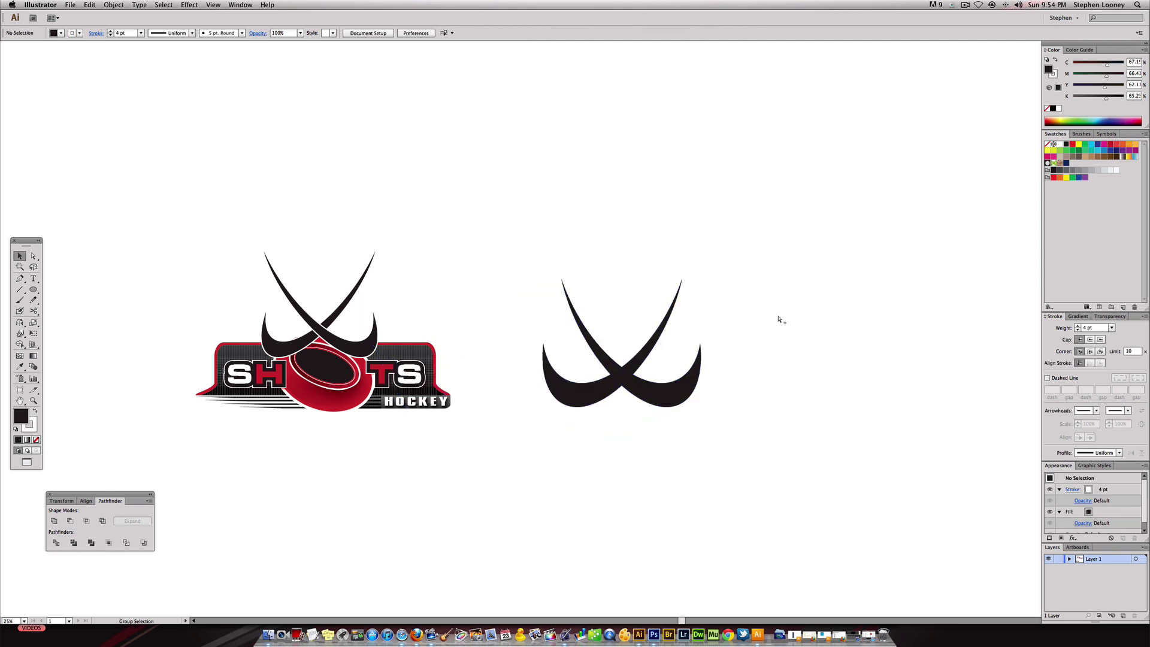
# Try thickening the white stroke on both crossed sticks to 9 pt, and undo the stroke changes
pyautogui.click(626, 400)
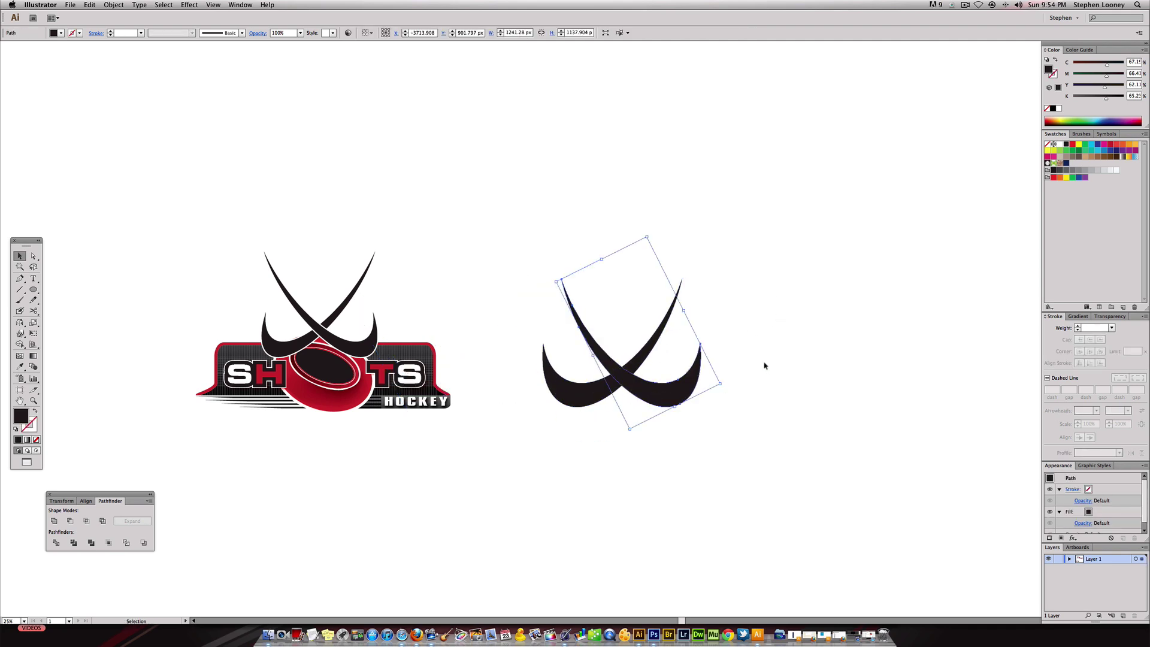
pyautogui.click(655, 393)
pyautogui.press('v')
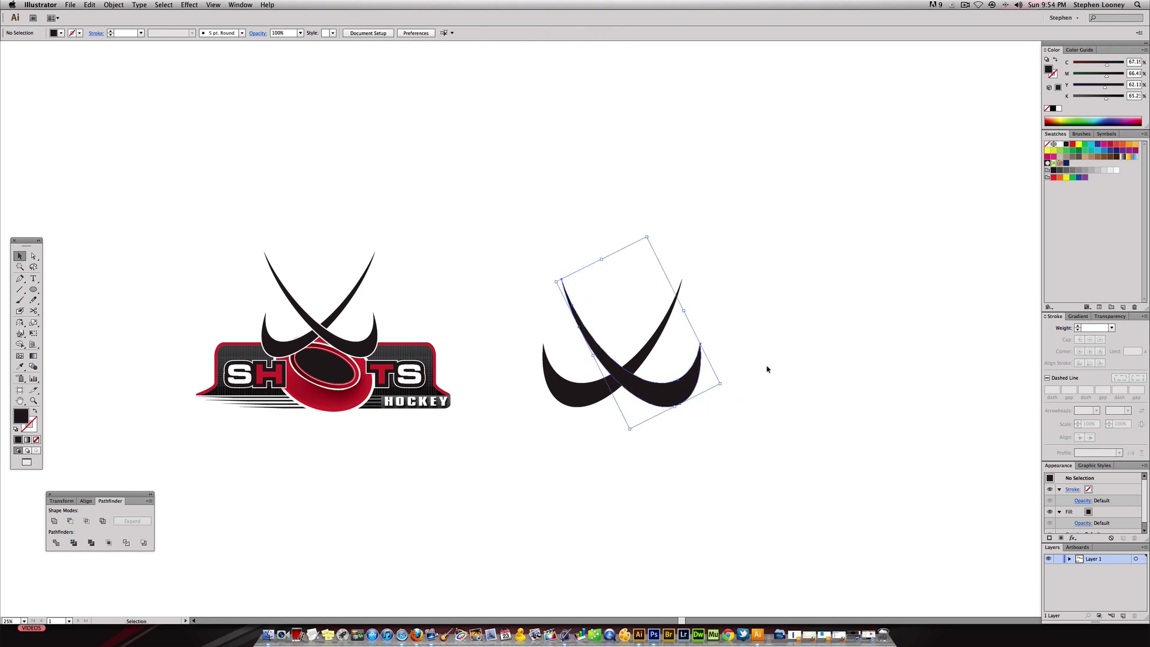
pyautogui.click(767, 368)
pyautogui.click(622, 389)
pyautogui.keyDown('shift'); pyautogui.click(603, 388); pyautogui.keyUp('shift')
pyautogui.moveTo(574, 337); pyautogui.dragTo(702, 413)
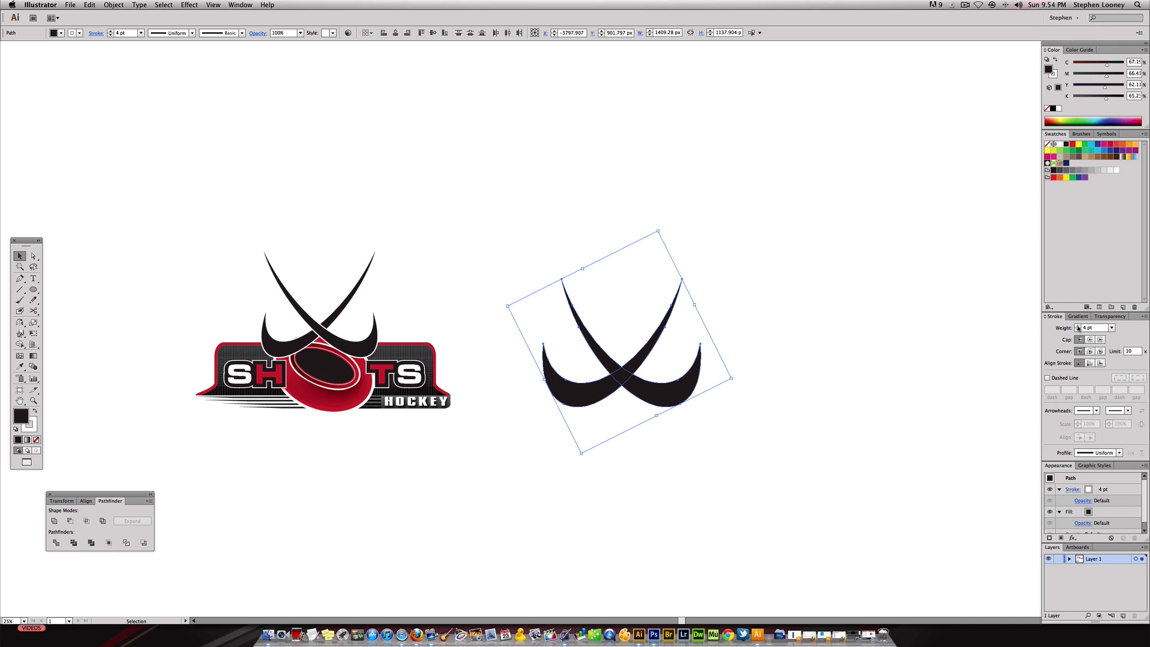
pyautogui.click(966, 330)
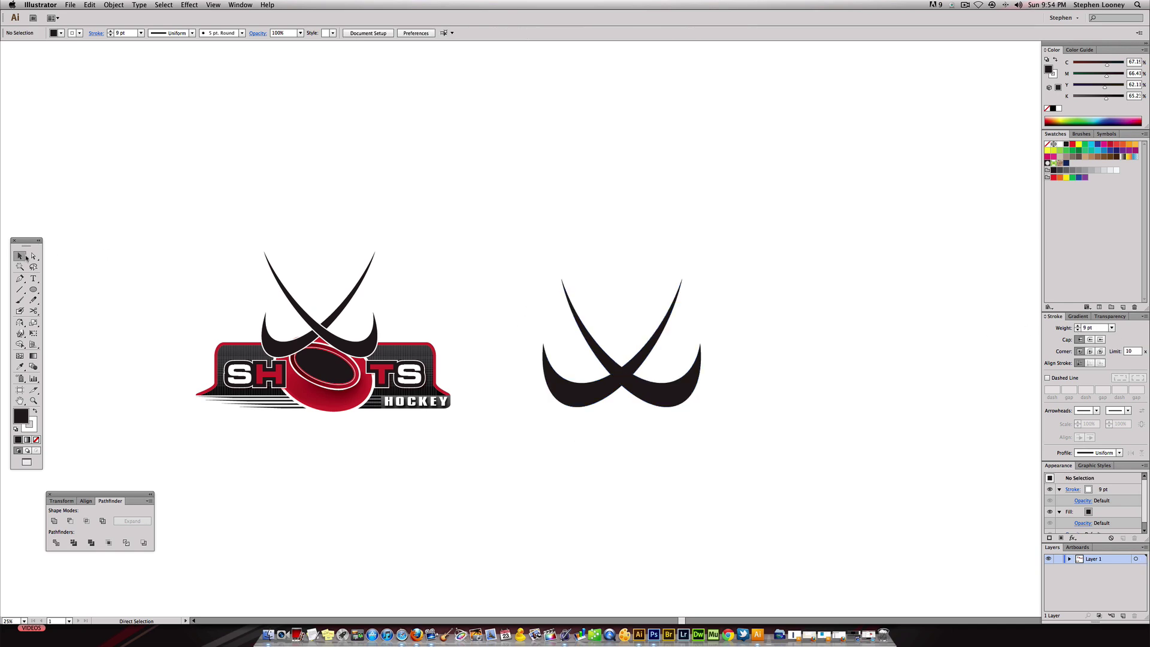
pyautogui.press('super+z')
pyautogui.click(358, 181)
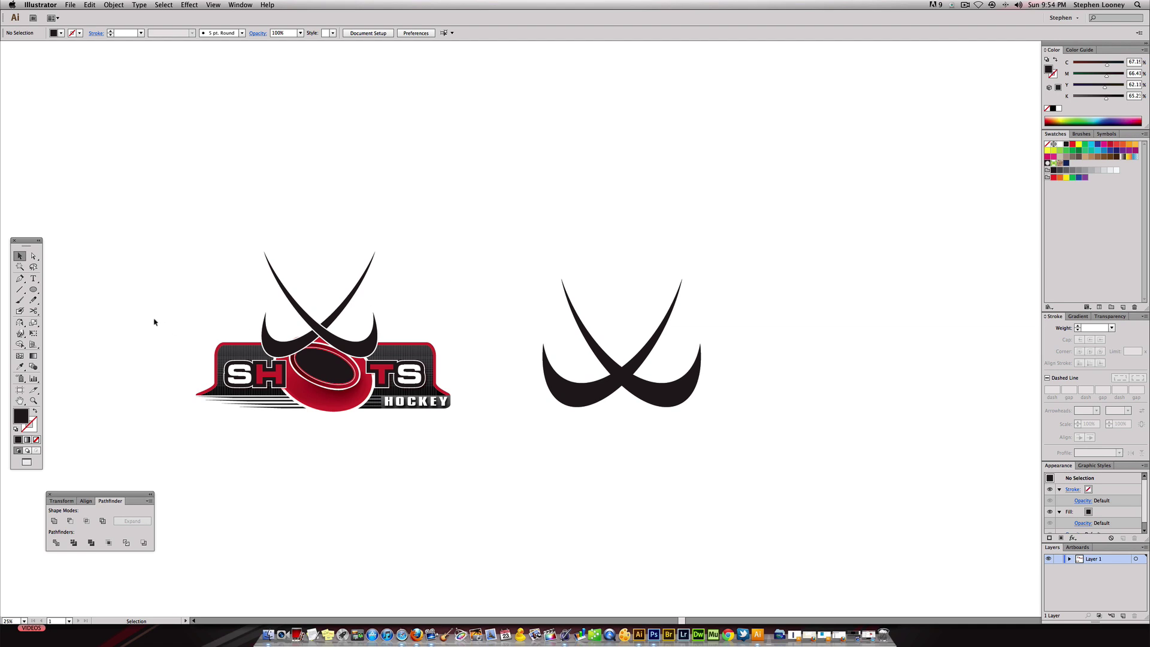
# Try creating a rounded rectangle of 1964 × 556 px over the logo, and delete it
pyautogui.click(20, 279)
pyautogui.moveTo(33, 289); pyautogui.dragTo(87, 300)
pyautogui.moveTo(484, 431); pyautogui.dragTo(435, 405)
pyautogui.press('super+z')
pyautogui.click(106, 298)
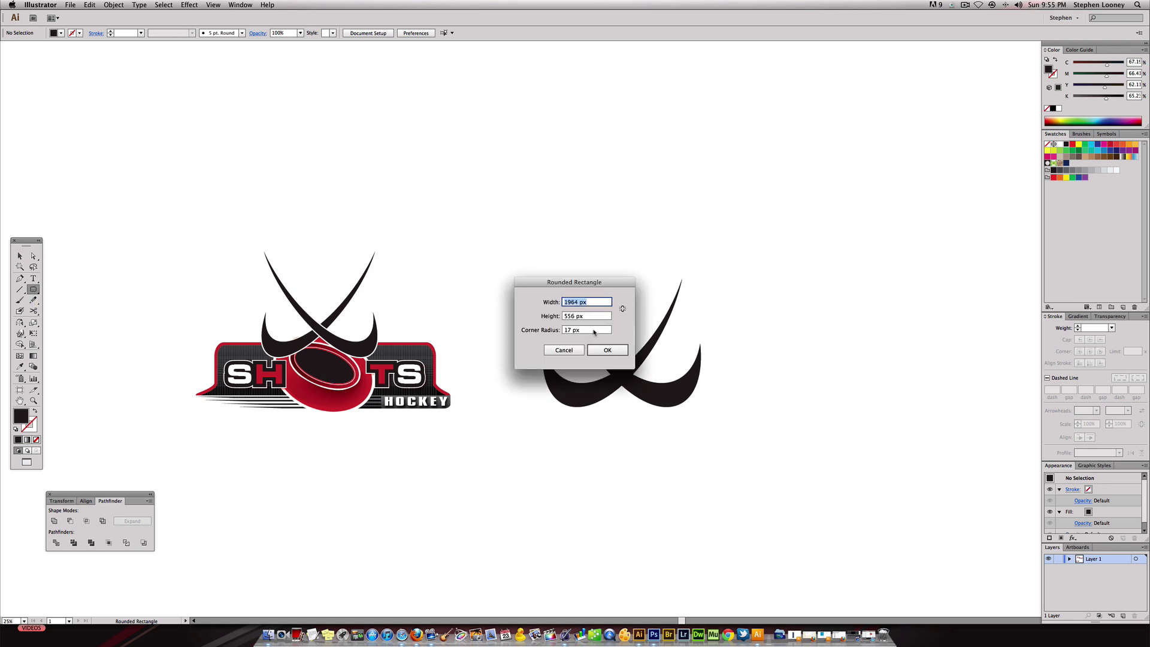
pyautogui.press('Escape')
pyautogui.click(232, 301)
pyautogui.click(593, 331)
pyautogui.press('Return')
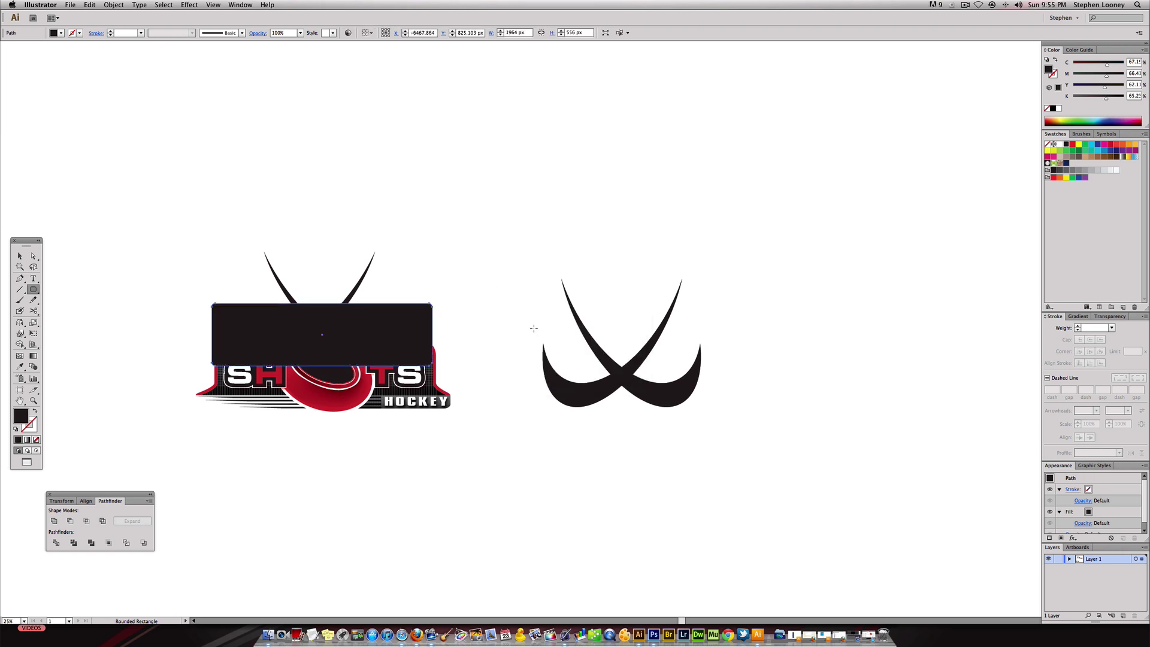
pyautogui.press('Delete')
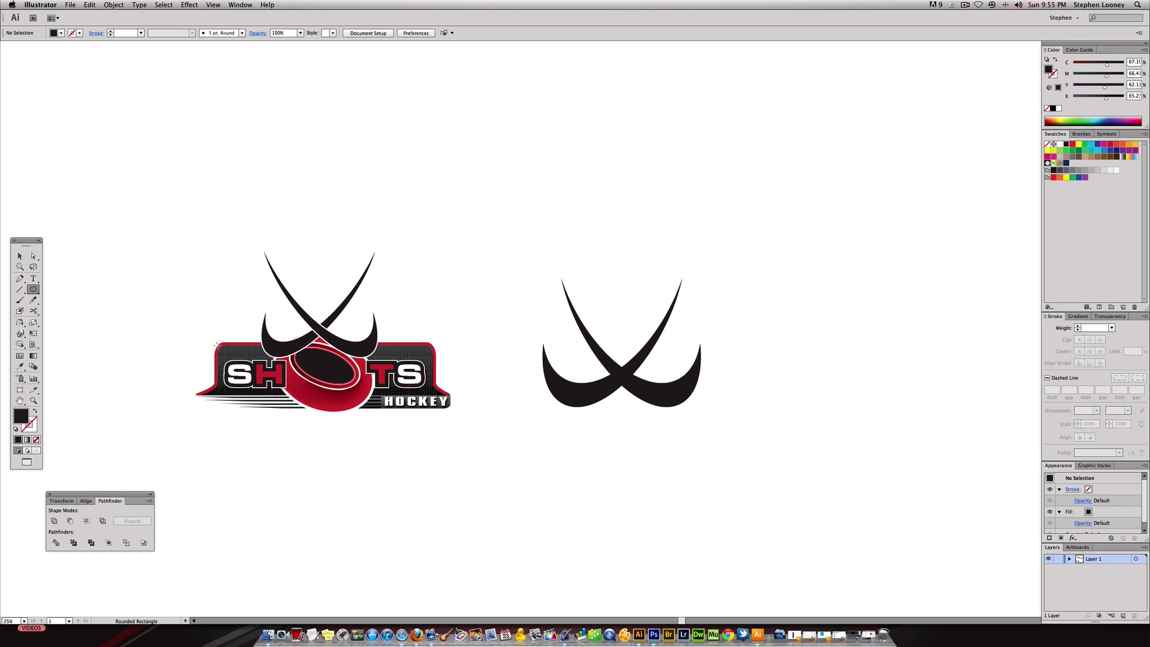
# Draw a rounded rectangle of about 1932 × 544 px over the logo's dark panel and move it straight down below the logo
pyautogui.moveTo(216, 345); pyautogui.dragTo(432, 404)
pyautogui.press('a')
pyautogui.moveTo(414, 365); pyautogui.dragTo(413, 463)
pyautogui.click(464, 477)
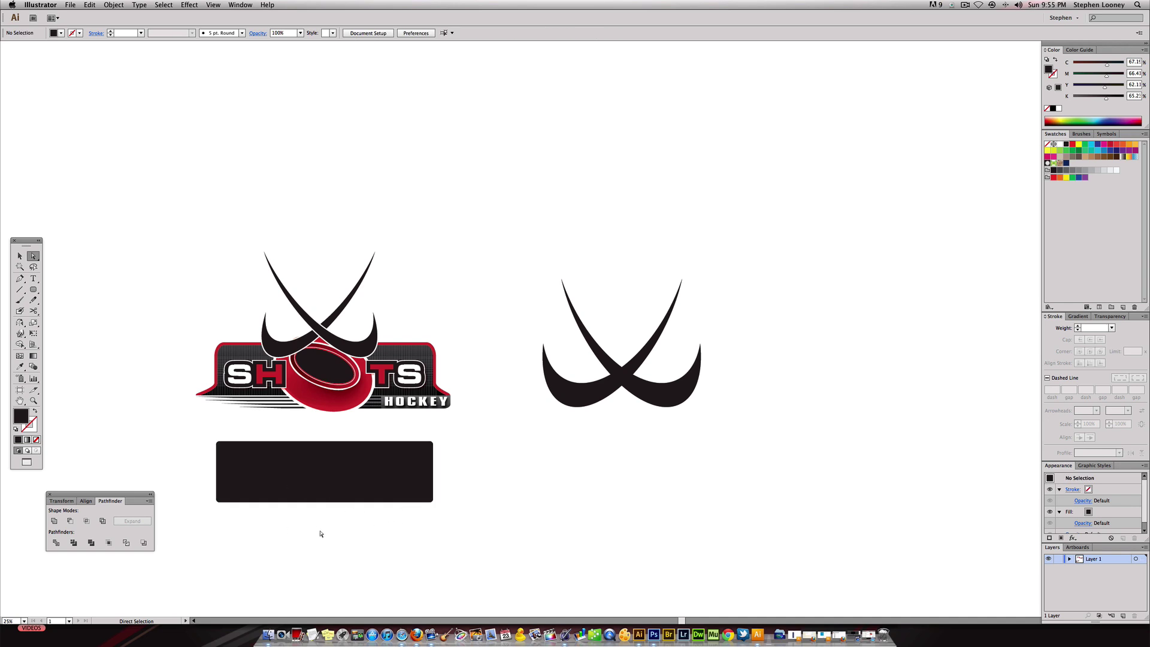
# Pull the black rectangle's bottom-right corner point outward into a pointed flare, making the shape about 2097 px wide
pyautogui.click(282, 473)
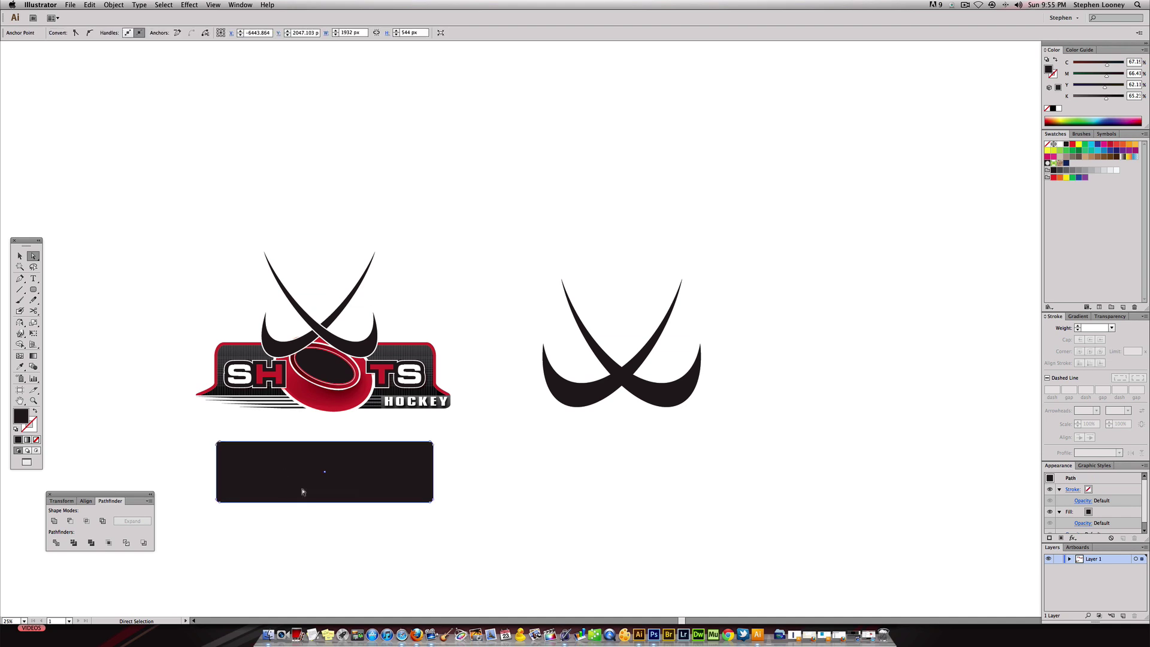
pyautogui.click(293, 509)
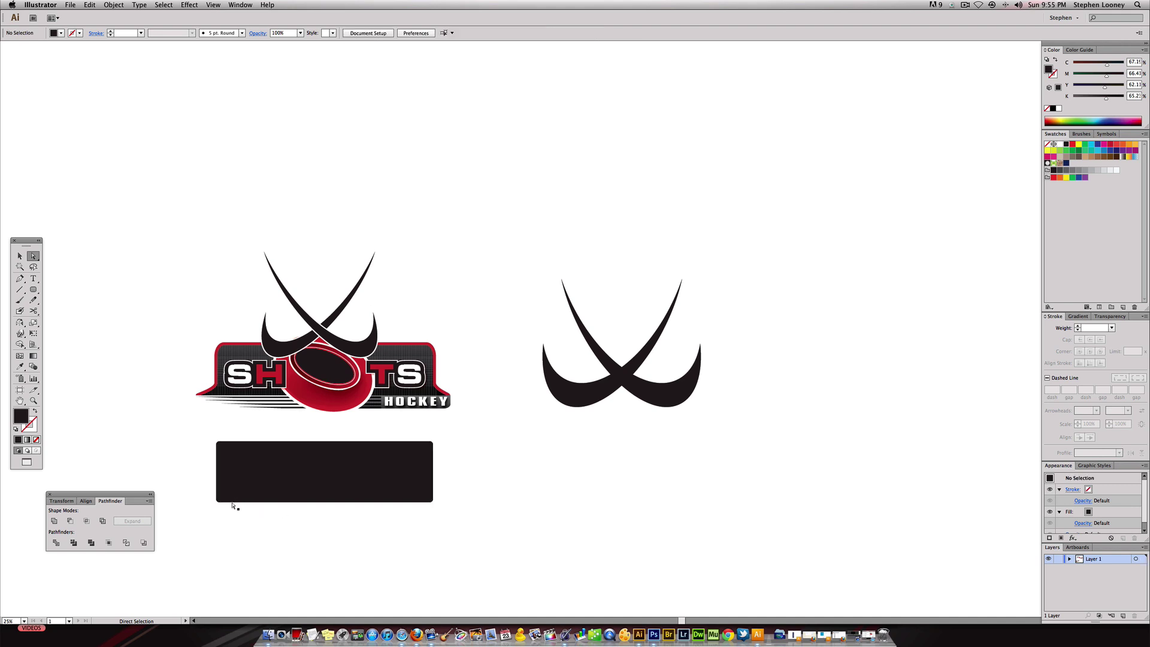
pyautogui.click(432, 502)
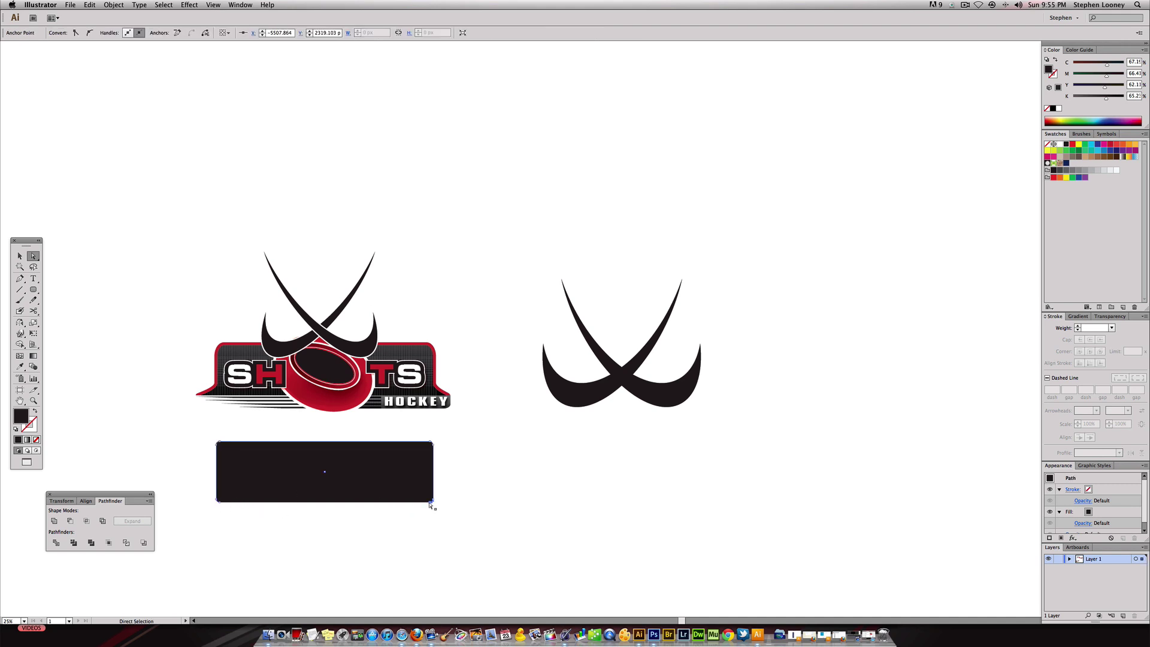
pyautogui.moveTo(433, 503); pyautogui.dragTo(453, 503)
pyautogui.click(468, 506)
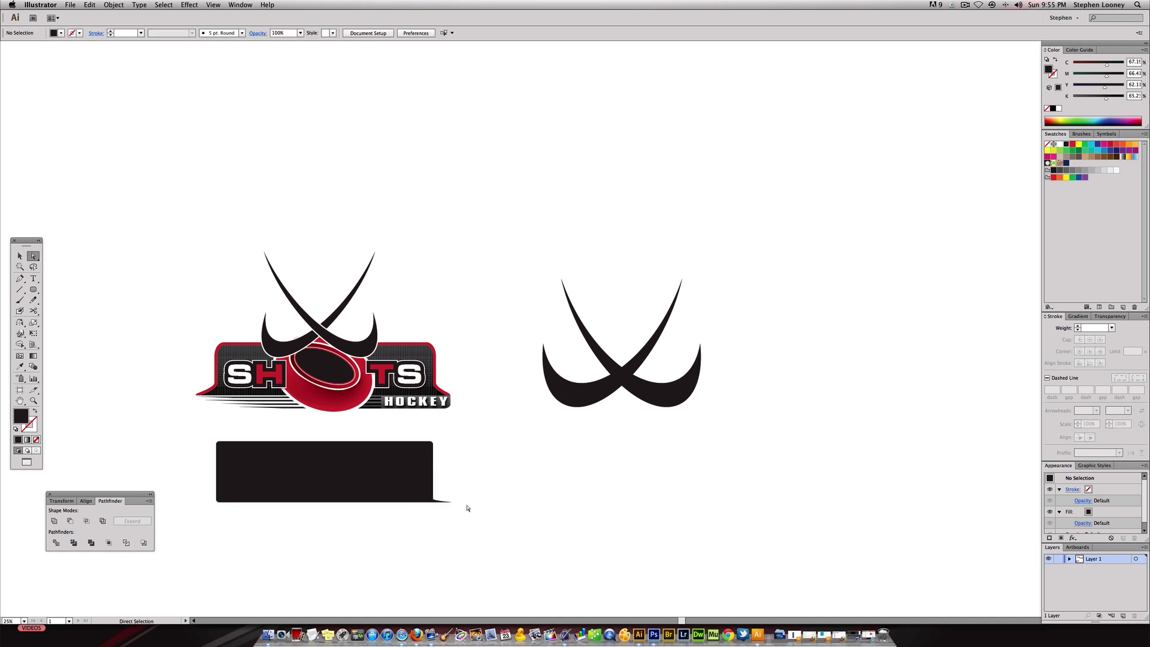
# Pull the black rectangle's bottom-left corner point outward into a pointed flare mirroring the opposite corner
pyautogui.click(272, 500)
pyautogui.click(217, 502)
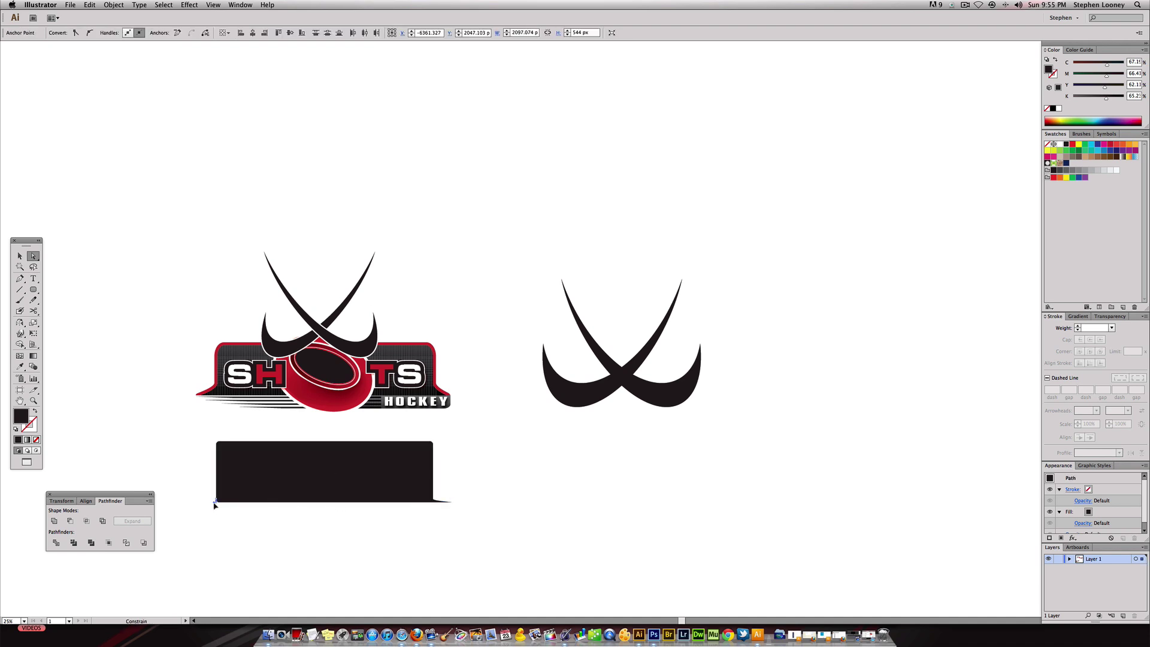
pyautogui.moveTo(217, 502); pyautogui.dragTo(196, 504)
pyautogui.click(457, 455)
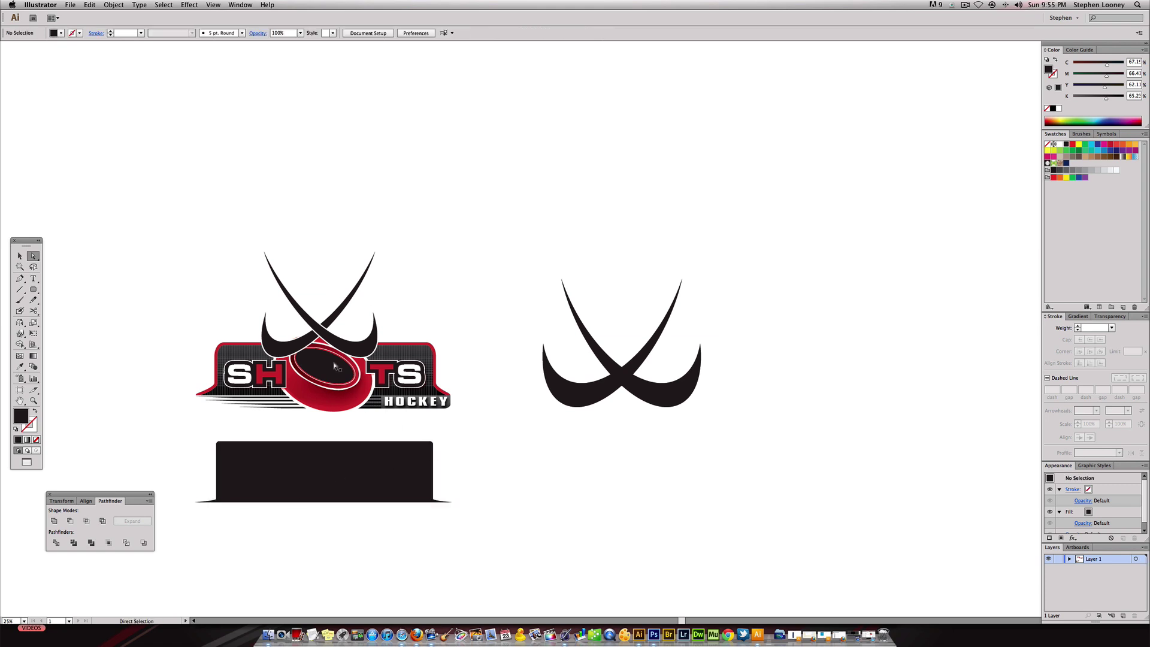
# Reshape both lower corners of the black panel so its sides sweep out into smoothly curved flares
pyautogui.press('space')
pyautogui.moveTo(324, 385); pyautogui.dragTo(333, 356)
pyautogui.press('super+space')
pyautogui.moveTo(233, 277); pyautogui.dragTo(570, 543)
pyautogui.press('space')
pyautogui.moveTo(535, 434); pyautogui.dragTo(550, 447)
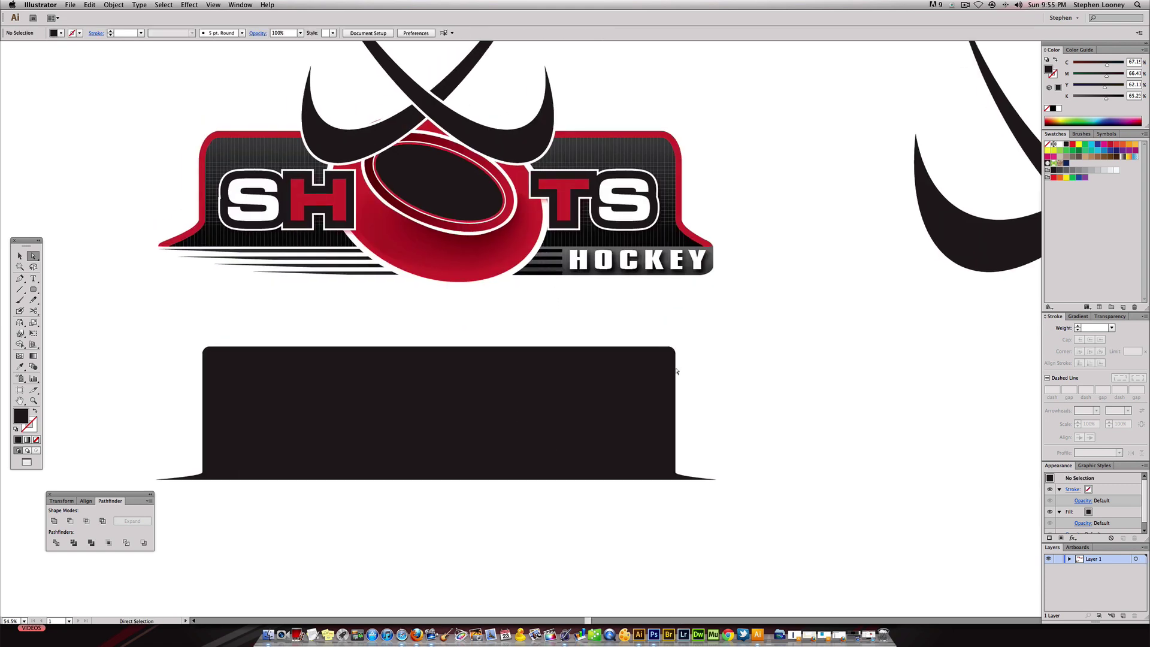
pyautogui.moveTo(676, 383); pyautogui.dragTo(687, 384)
pyautogui.click(687, 476)
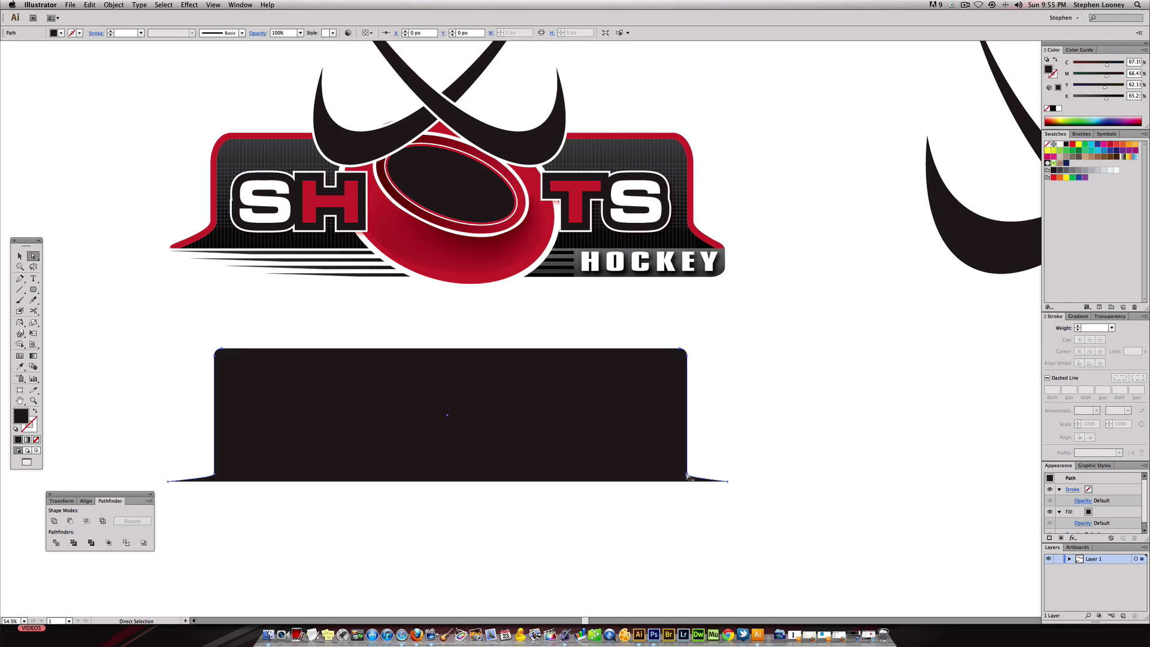
pyautogui.moveTo(689, 477)
pyautogui.mouseDown()
pyautogui.moveTo(688, 462)
pyautogui.moveTo(688, 480)
pyautogui.mouseUp()
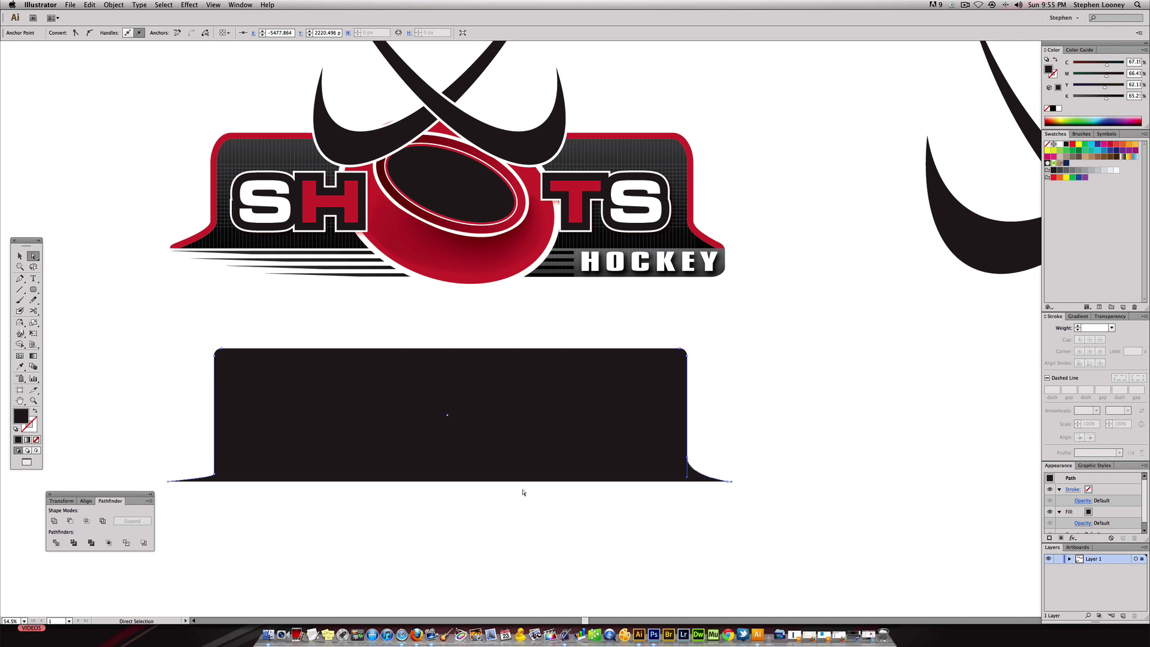
pyautogui.moveTo(214, 474)
pyautogui.mouseDown()
pyautogui.moveTo(213, 454)
pyautogui.moveTo(215, 480)
pyautogui.mouseUp()
pyautogui.click(402, 326)
pyautogui.scroll(-2, 549, 367)
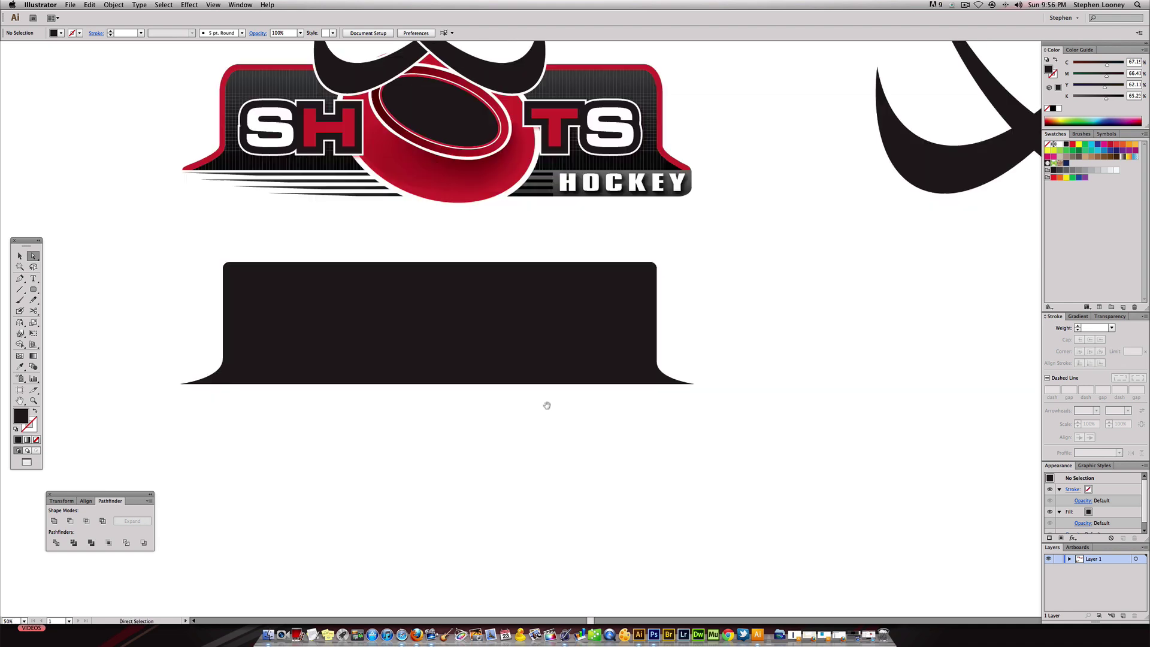
# Enlarge the rounding of both upper corners of the black panel by repositioning their anchor points and handles
pyautogui.scroll(3, 547, 406)
pyautogui.click(449, 385)
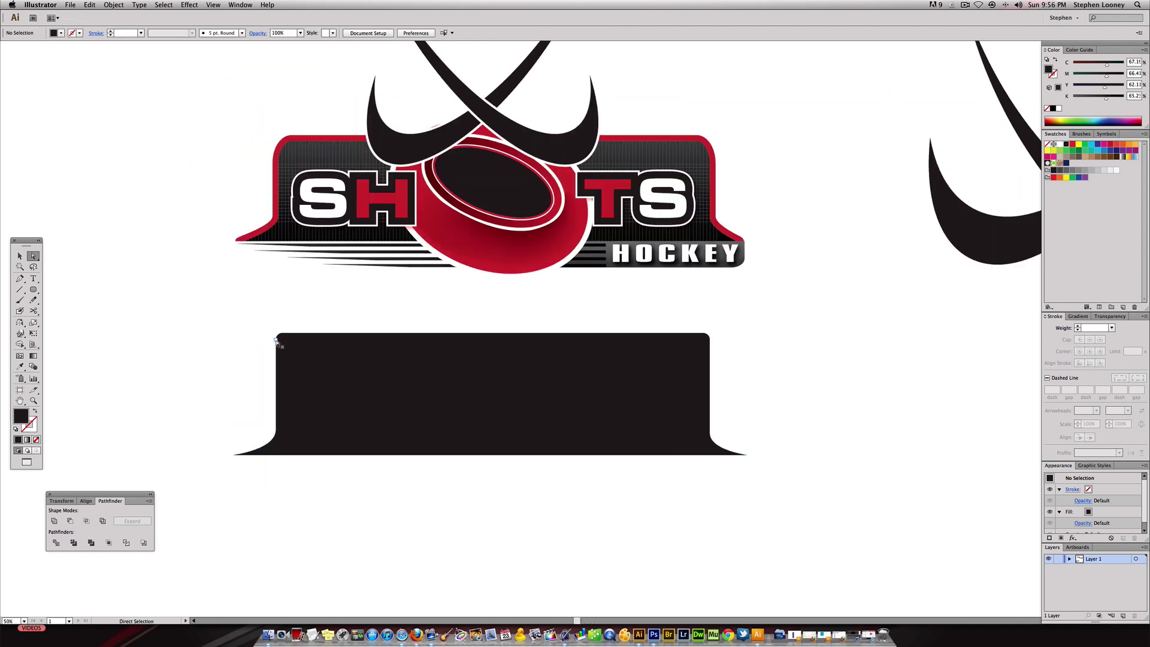
pyautogui.click(281, 340)
pyautogui.moveTo(281, 340)
pyautogui.mouseDown()
pyautogui.moveTo(319, 336)
pyautogui.moveTo(277, 330)
pyautogui.mouseUp()
pyautogui.moveTo(709, 339)
pyautogui.mouseDown()
pyautogui.moveTo(710, 354)
pyautogui.moveTo(705, 337)
pyautogui.moveTo(663, 336)
pyautogui.moveTo(710, 333)
pyautogui.mouseUp()
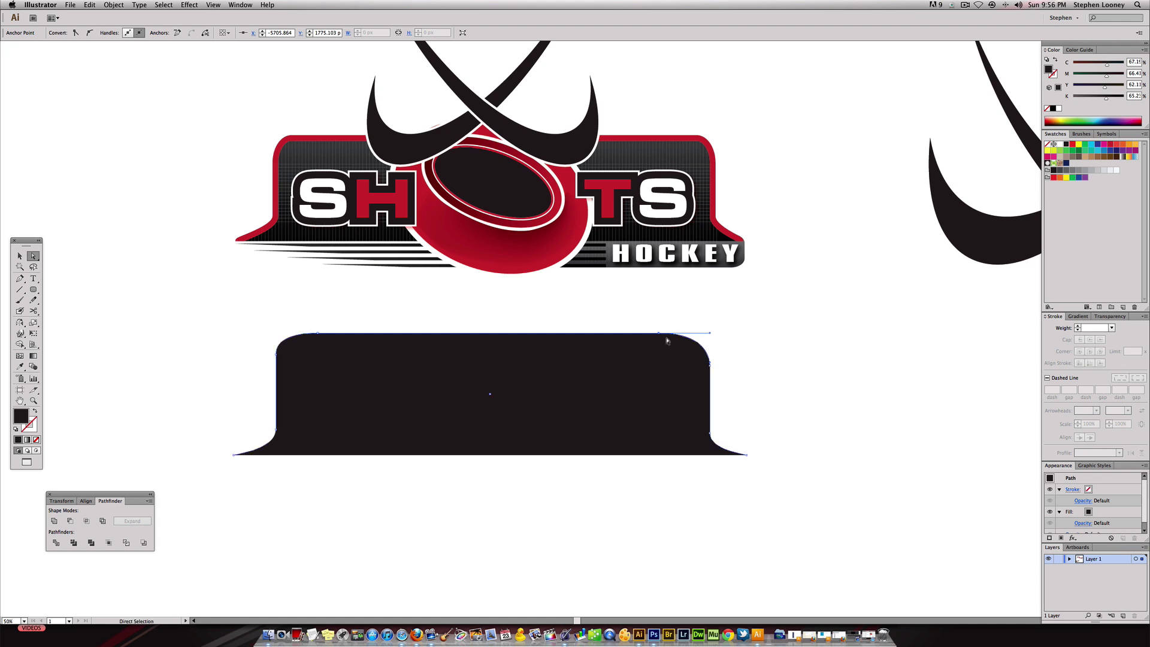
pyautogui.moveTo(276, 358); pyautogui.dragTo(276, 365)
# Make an open copy of the panel outline without its bottom edge, with no fill and a 22 pt red stroke
pyautogui.click(482, 358)
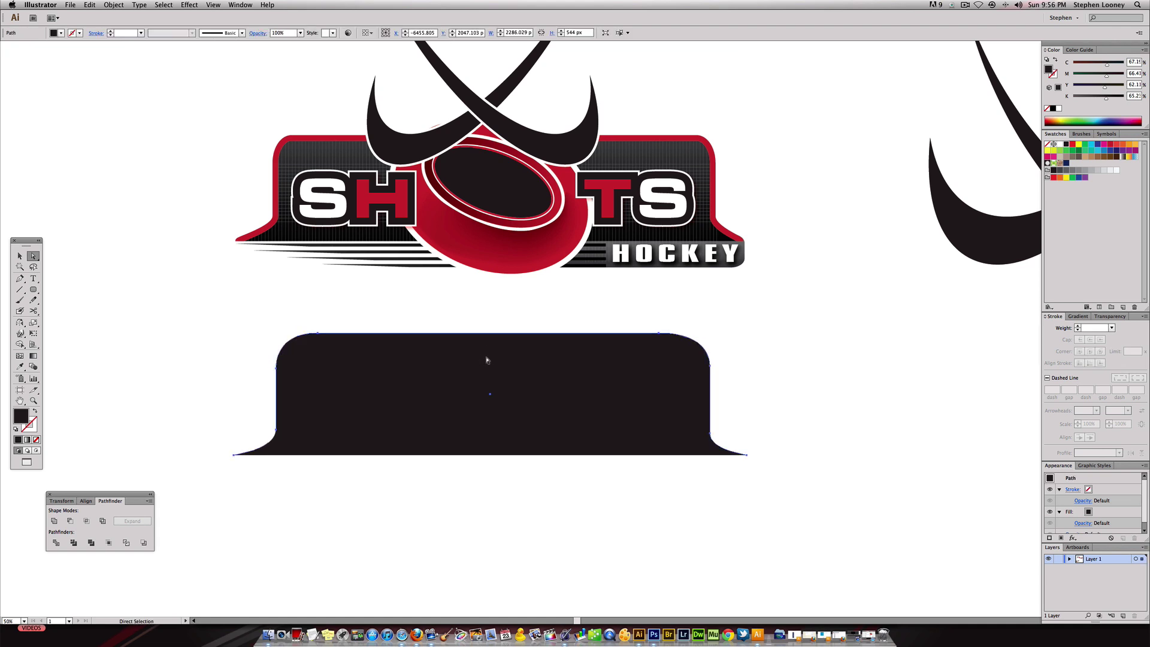
pyautogui.press('v')
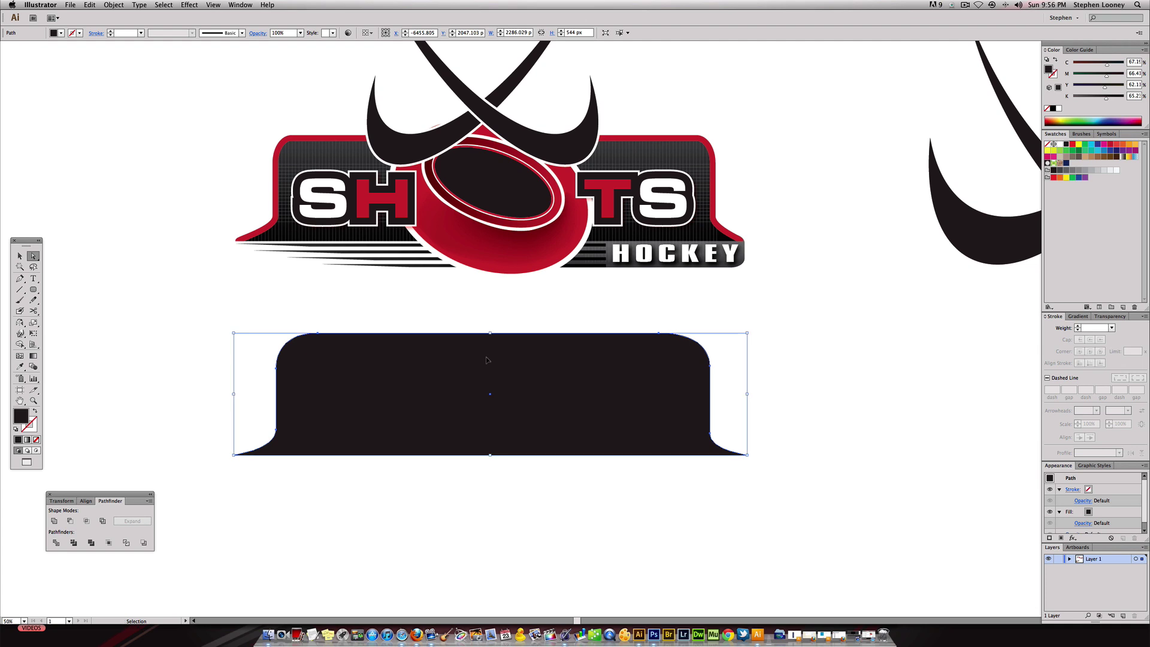
pyautogui.press('a')
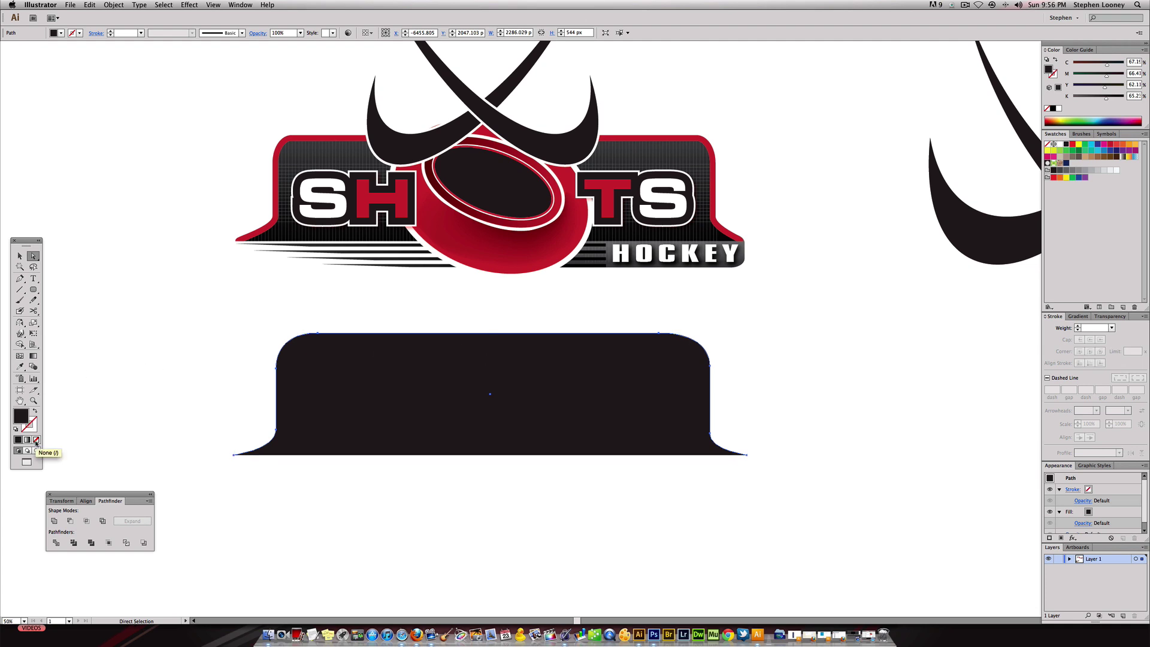
pyautogui.click(36, 441)
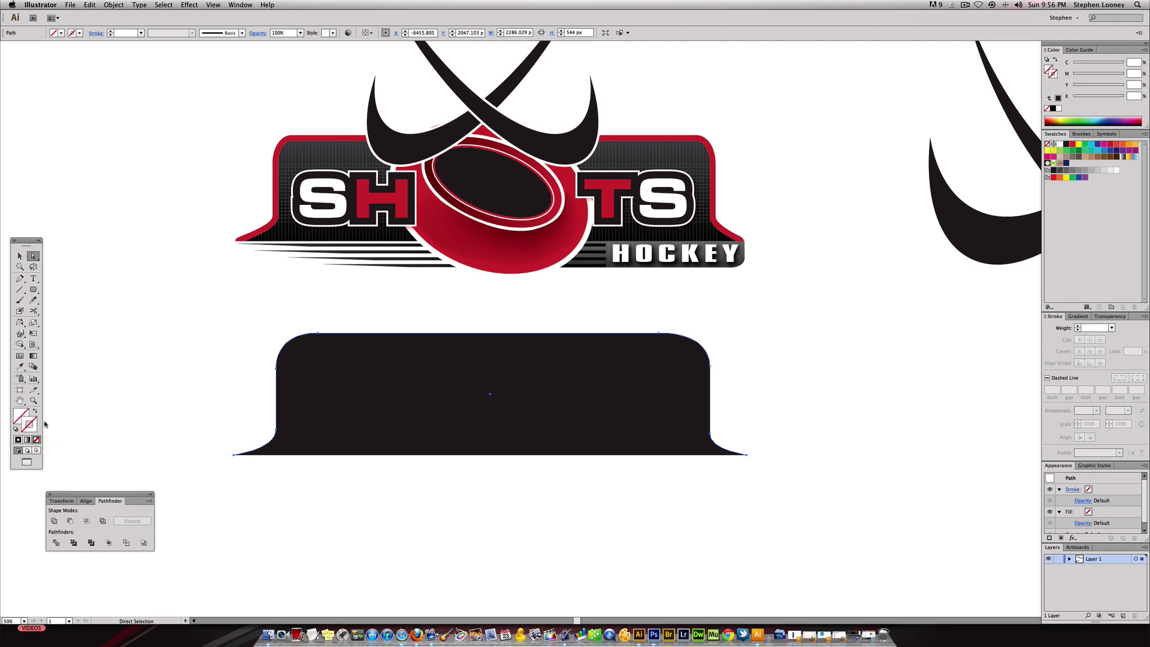
pyautogui.click(1110, 146)
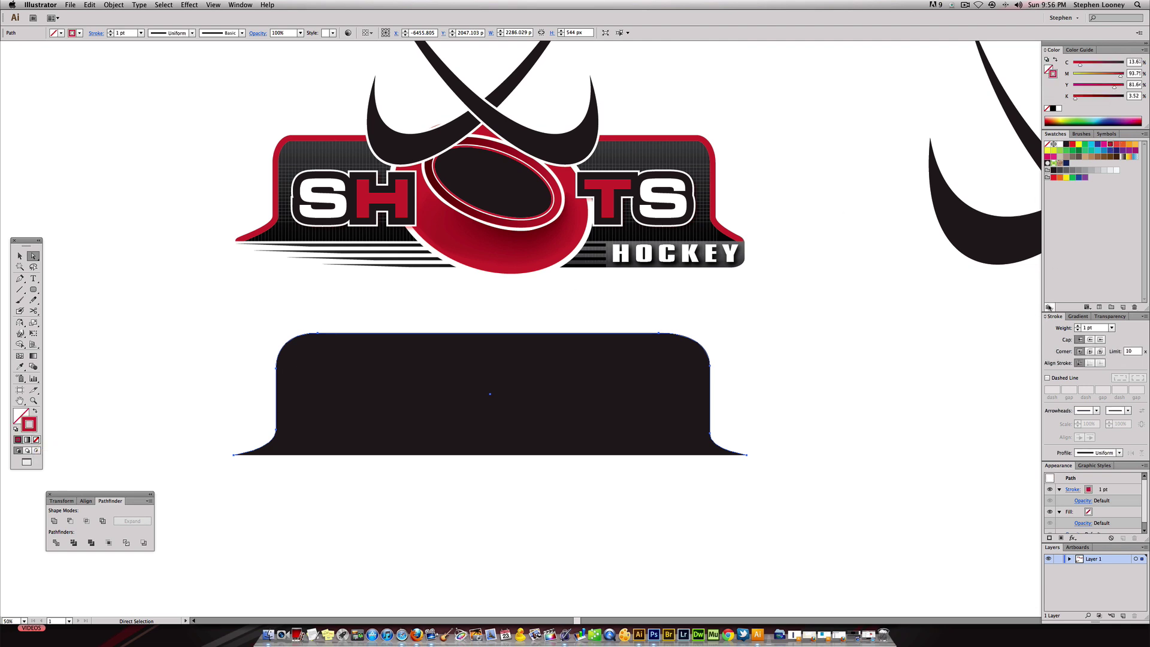
pyautogui.moveTo(1079, 328); pyautogui.dragTo(1079, 329)
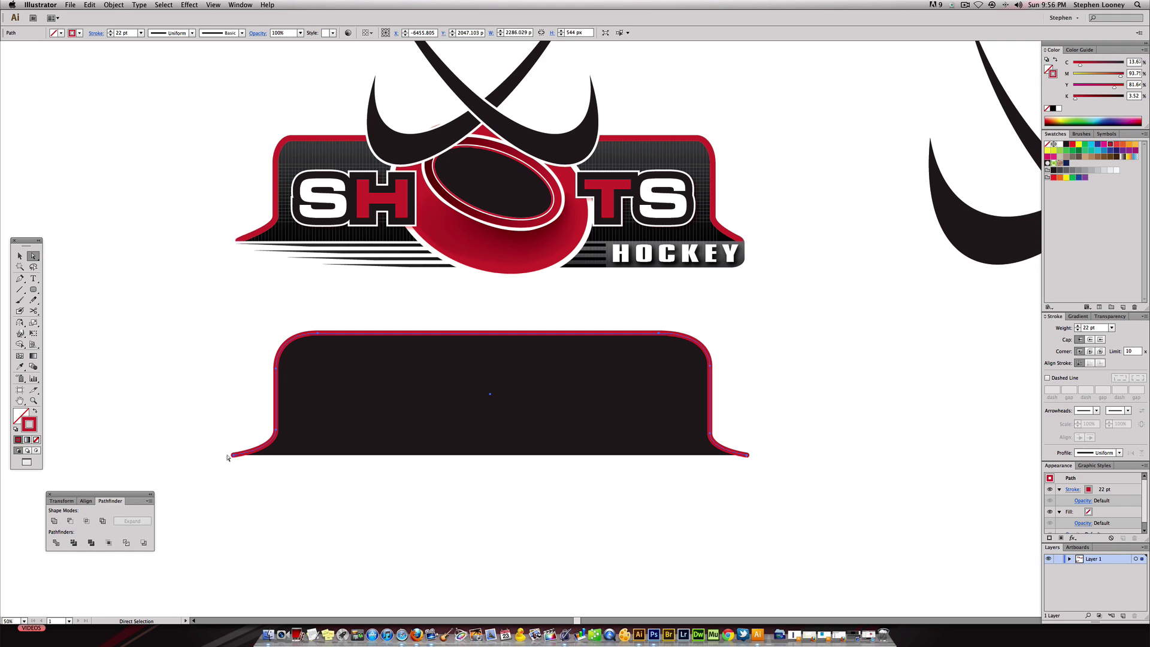
# Convert the red stroke around the panel into an outlined, filled shape
pyautogui.click(72, 4)
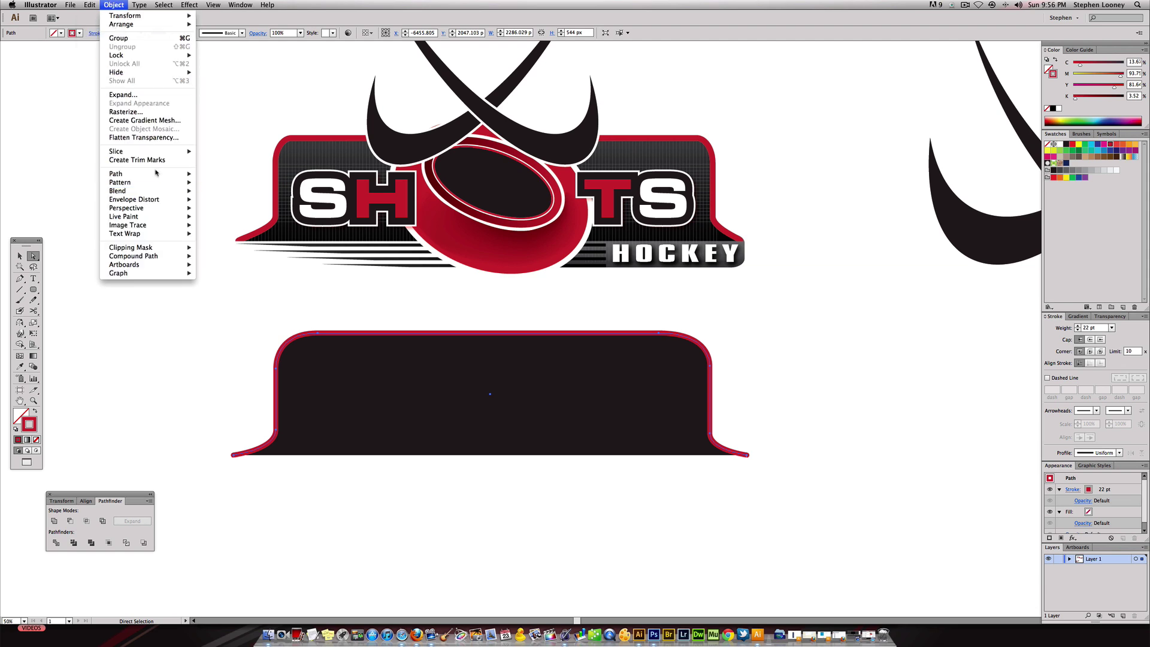
pyautogui.moveTo(156, 175)
pyautogui.click(262, 199)
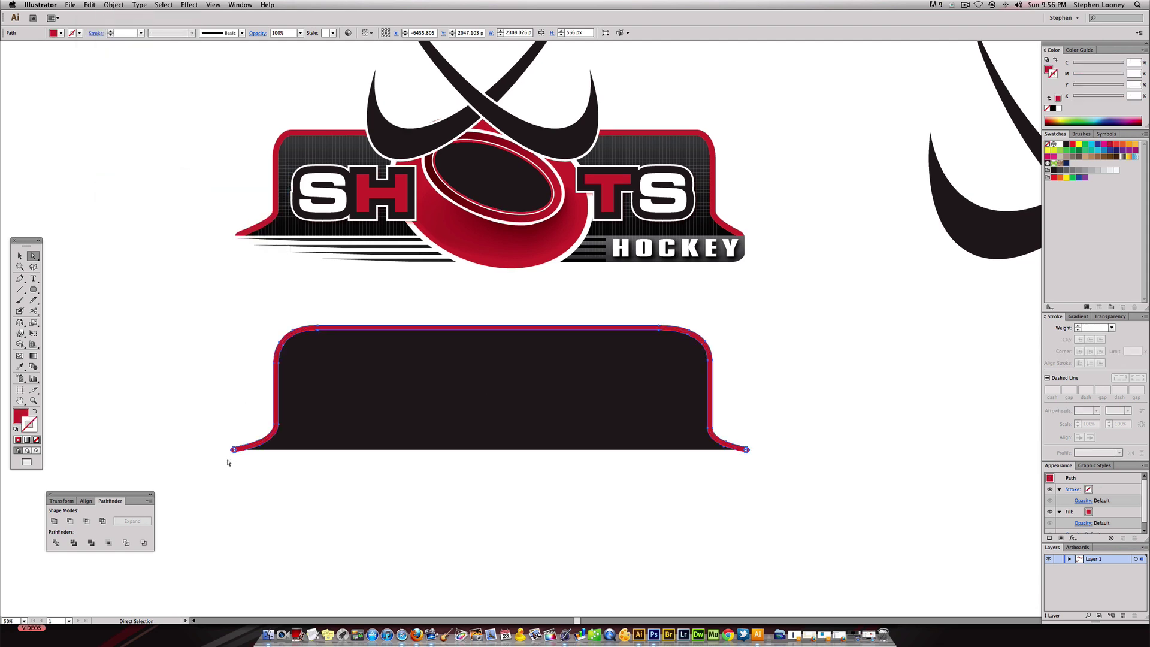
# Trim the red border's left tip flush with the panel's bottom edge by subtracting a rectangle of about 194 × 45 px
pyautogui.moveTo(154, 402); pyautogui.dragTo(383, 504)
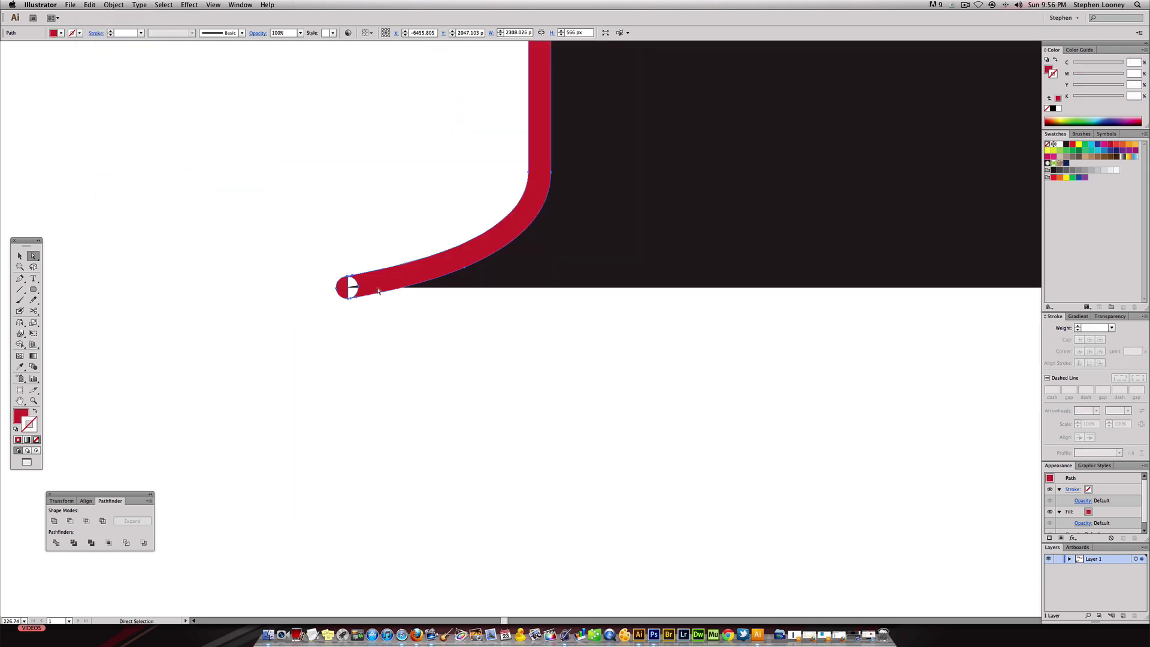
pyautogui.click(224, 249)
pyautogui.click(353, 280)
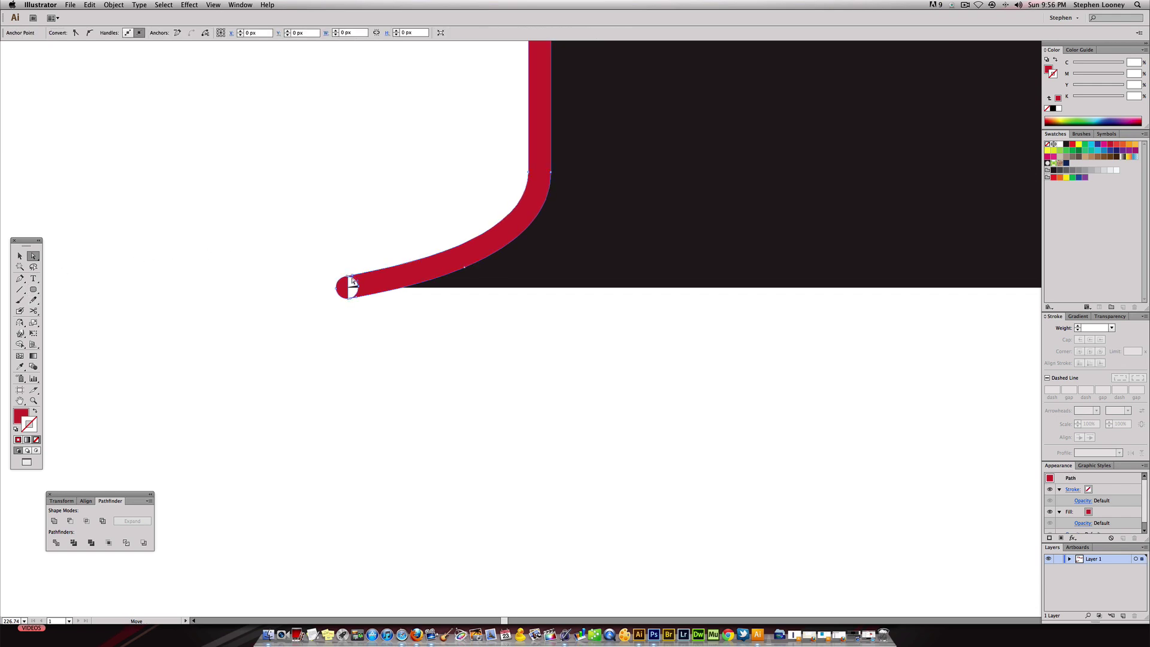
pyautogui.click(367, 329)
pyautogui.click(354, 283)
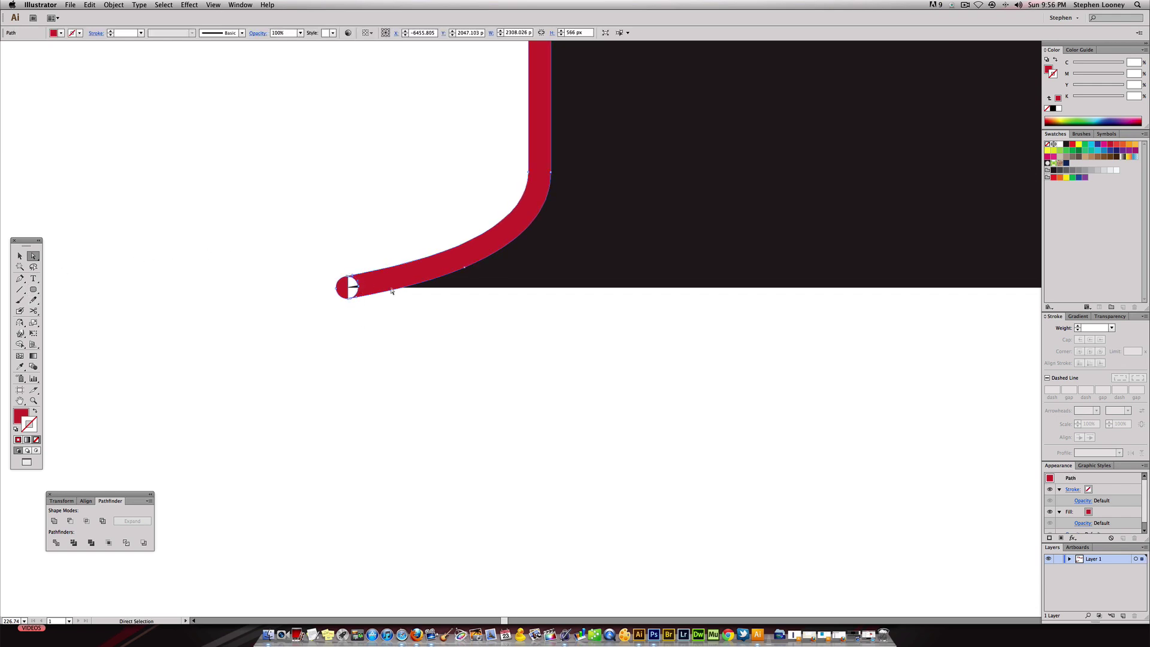
pyautogui.click(354, 301)
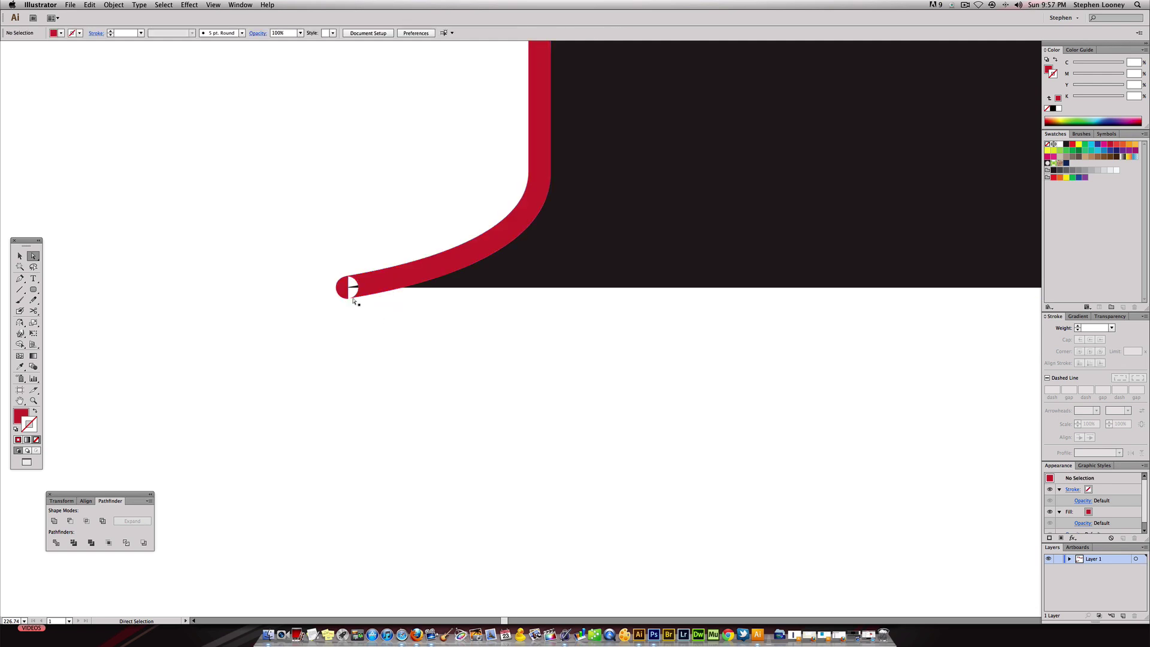
pyautogui.moveTo(33, 289); pyautogui.dragTo(66, 287)
pyautogui.moveTo(499, 332); pyautogui.dragTo(300, 287)
pyautogui.press('super')
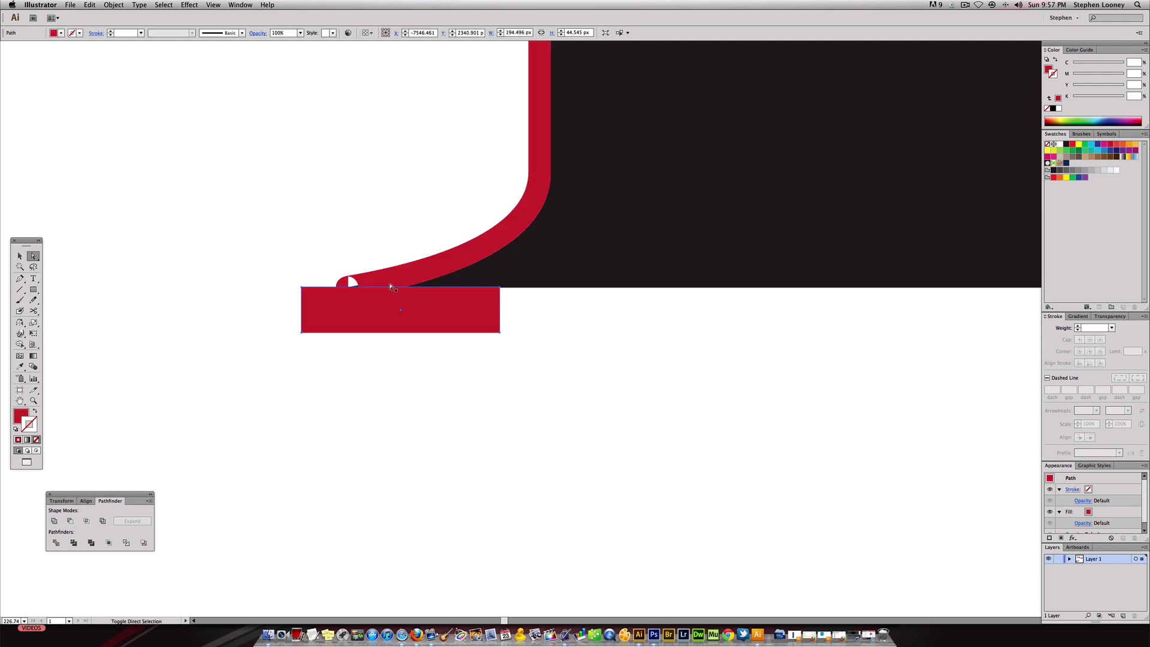
pyautogui.keyDown('shift'); pyautogui.click(390, 285); pyautogui.keyUp('shift')
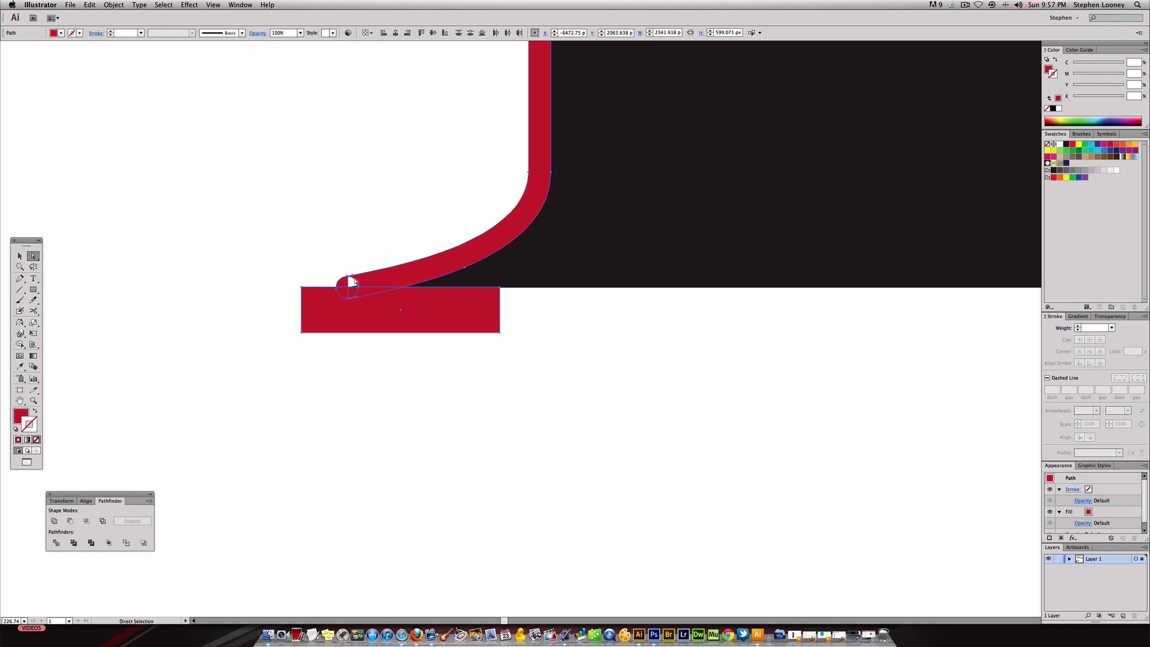
pyautogui.click(70, 521)
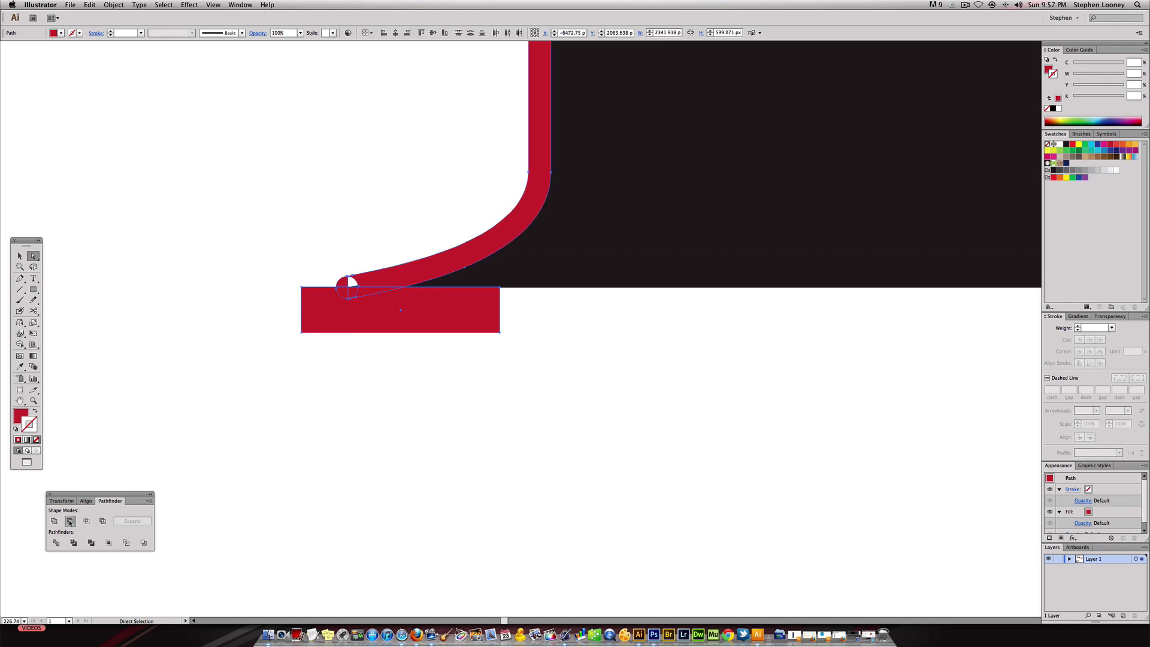
pyautogui.click(332, 377)
# Shrink the white notch in the red border's left tip by moving and deleting its surplus anchor points
pyautogui.keyDown('alt'); pyautogui.keyDown('super'); pyautogui.click(664, 308); pyautogui.keyUp('super'); pyautogui.keyUp('alt')
pyautogui.keyDown('alt'); pyautogui.keyDown('super'); pyautogui.click(664, 307); pyautogui.keyUp('super'); pyautogui.keyUp('alt')
pyautogui.keyDown('alt'); pyautogui.keyDown('super'); pyautogui.click(664, 307); pyautogui.keyUp('super'); pyautogui.keyUp('alt')
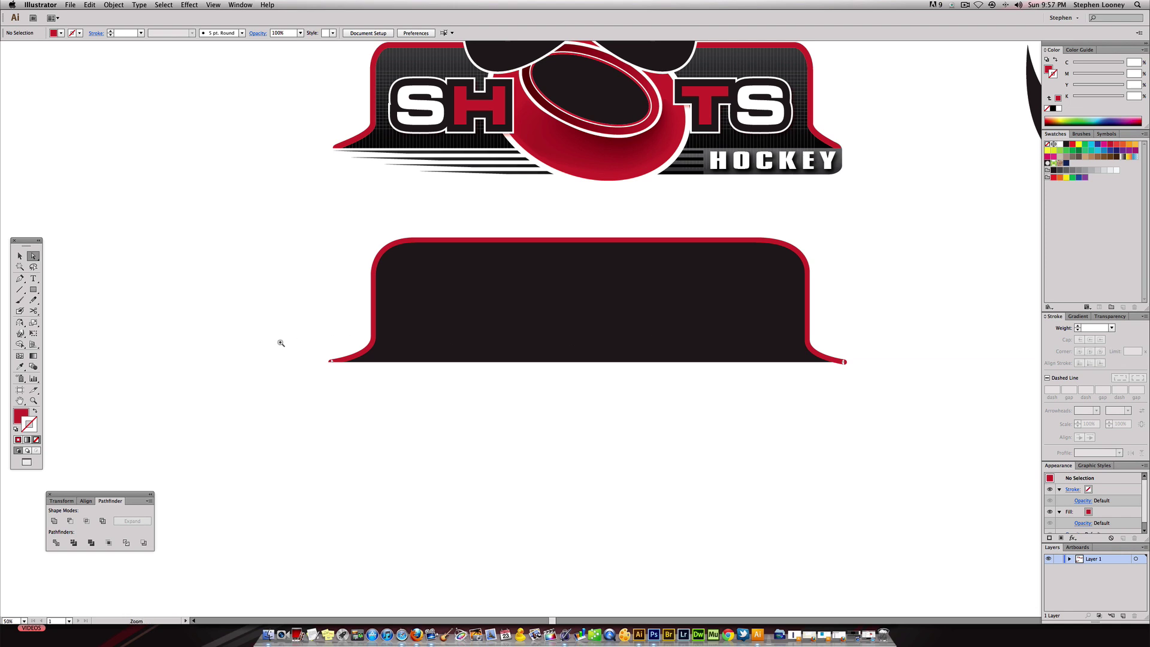
pyautogui.moveTo(311, 361); pyautogui.dragTo(418, 393)
pyautogui.moveTo(232, 166); pyautogui.dragTo(367, 277)
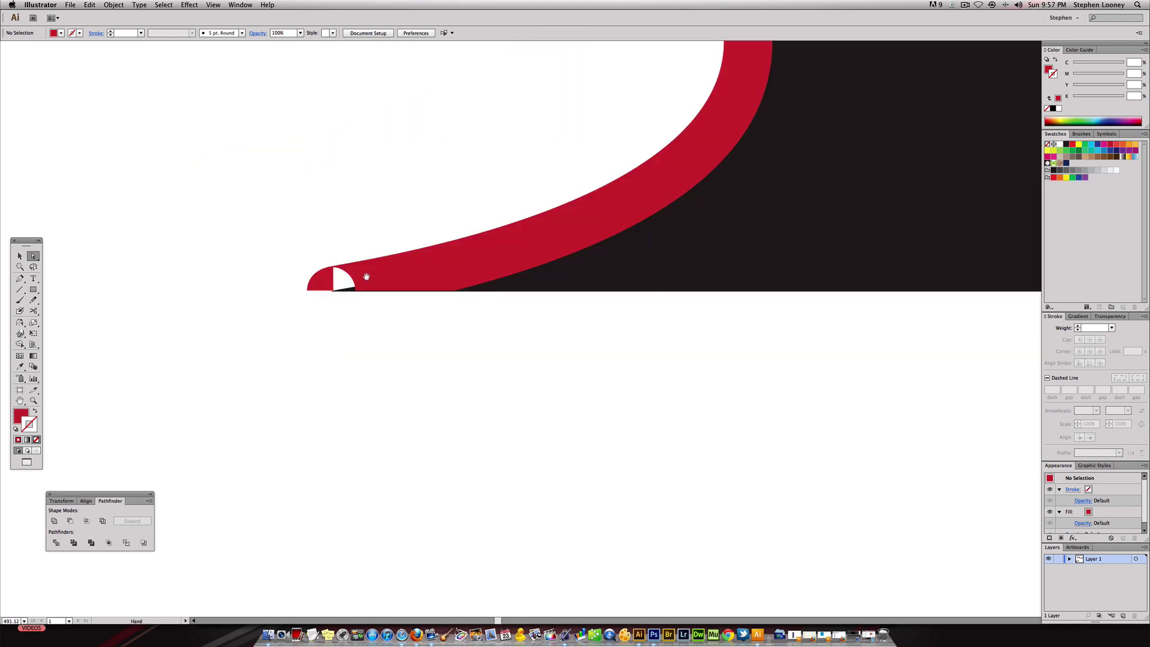
pyautogui.click(334, 270)
pyautogui.moveTo(335, 270); pyautogui.dragTo(365, 289)
pyautogui.press('-')
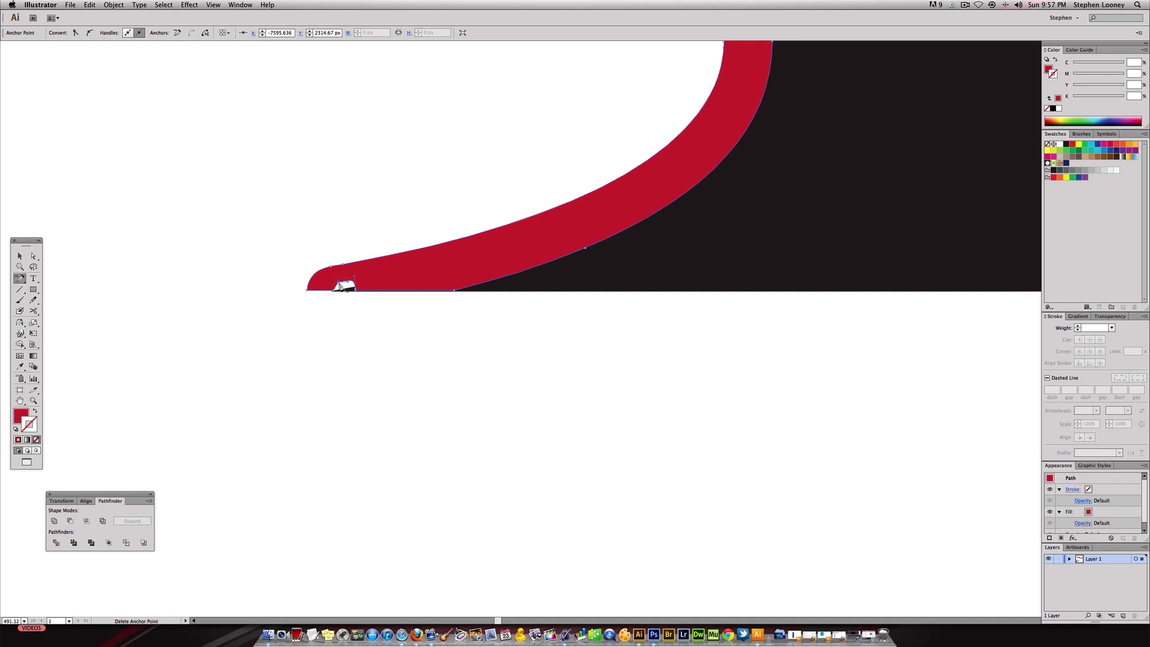
pyautogui.moveTo(339, 285); pyautogui.dragTo(356, 294)
pyautogui.click(334, 291)
# Align the remaining anchor points of the red border's left tip with the panel's bottom edge to close the gap
pyautogui.press('a')
pyautogui.moveTo(354, 277); pyautogui.dragTo(404, 291)
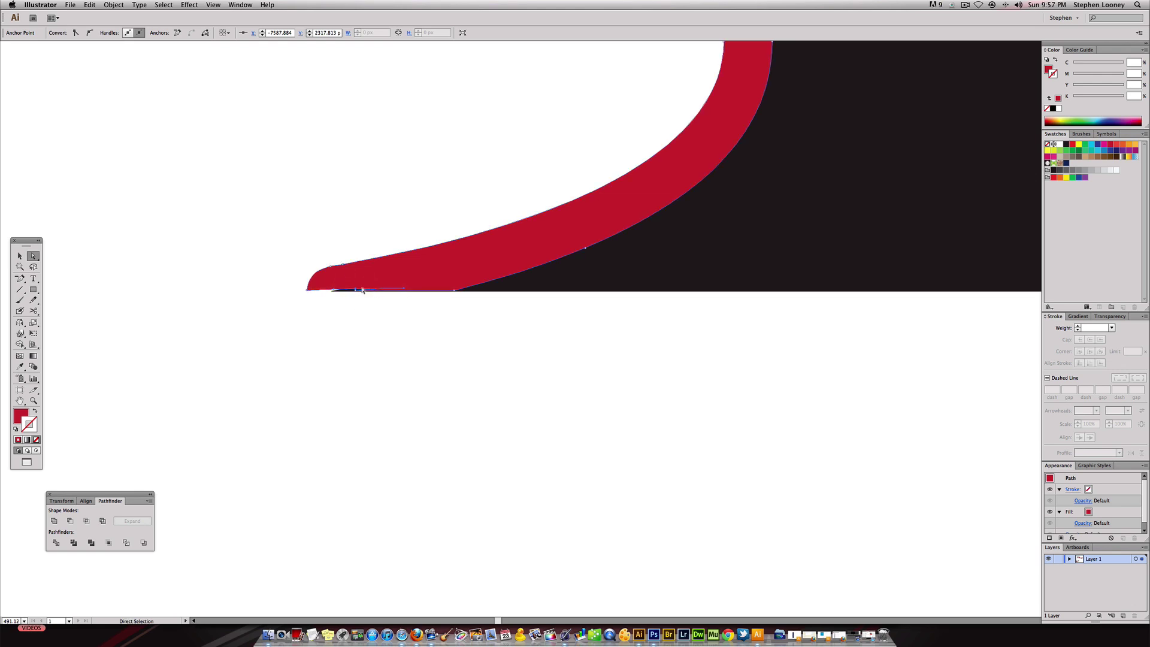
pyautogui.press('-')
pyautogui.press('a')
pyautogui.moveTo(357, 293); pyautogui.dragTo(353, 293)
pyautogui.click(533, 295)
# Draw a vertical line about 558 px long below the panel's left end and apply the default fill and 1 pt black stroke
pyautogui.keyDown('alt'); pyautogui.keyDown('super'); pyautogui.click(692, 290); pyautogui.keyUp('super'); pyautogui.keyUp('alt')
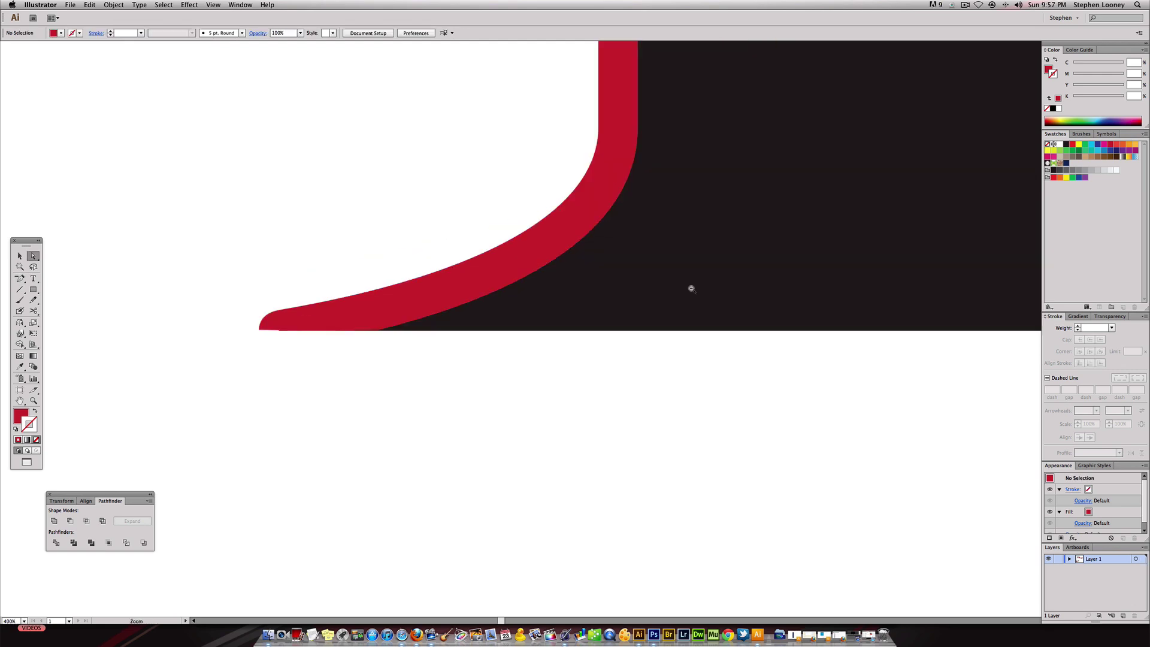
pyautogui.keyDown('alt'); pyautogui.keyDown('super'); pyautogui.click(692, 290); pyautogui.keyUp('super'); pyautogui.keyUp('alt')
pyautogui.keyDown('alt'); pyautogui.keyDown('super'); pyautogui.click(692, 289); pyautogui.keyUp('super'); pyautogui.keyUp('alt')
pyautogui.keyDown('alt'); pyautogui.keyDown('super'); pyautogui.click(691, 290); pyautogui.keyUp('super'); pyautogui.keyUp('alt')
pyautogui.keyDown('alt'); pyautogui.keyDown('super'); pyautogui.click(691, 290); pyautogui.keyUp('super'); pyautogui.keyUp('alt')
pyautogui.keyDown('alt'); pyautogui.keyDown('super'); pyautogui.click(692, 289); pyautogui.keyUp('super'); pyautogui.keyUp('alt')
pyautogui.keyDown('alt'); pyautogui.keyDown('super'); pyautogui.click(691, 290); pyautogui.keyUp('super'); pyautogui.keyUp('alt')
pyautogui.moveTo(649, 338); pyautogui.dragTo(630, 328)
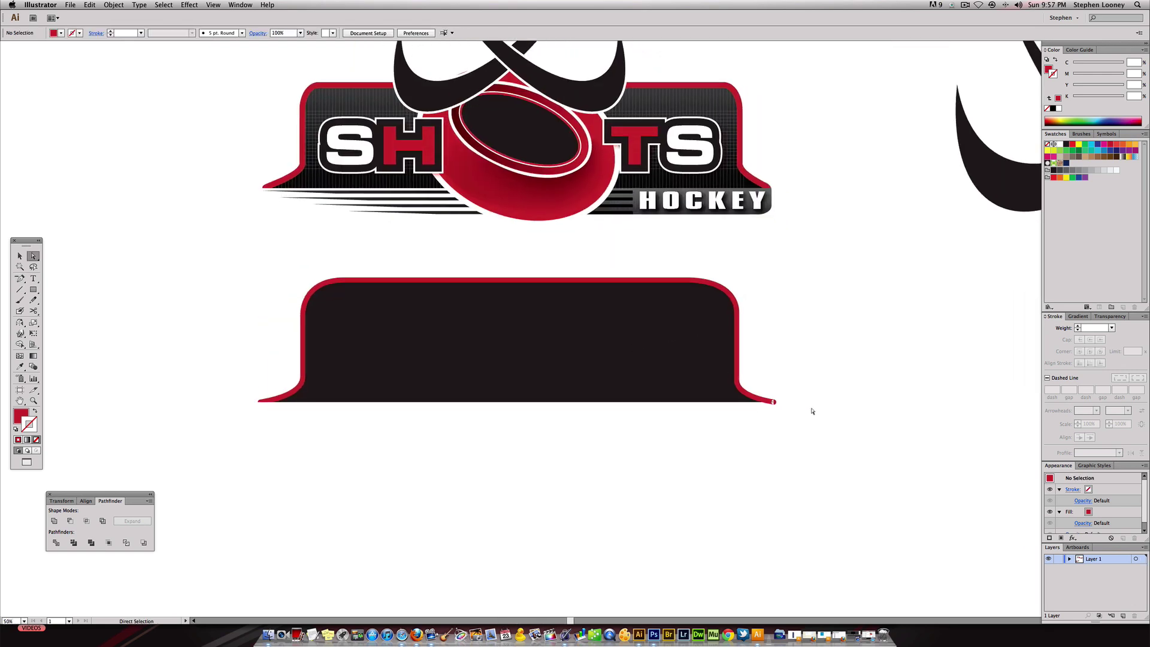
pyautogui.moveTo(563, 313); pyautogui.dragTo(563, 325)
pyautogui.keyDown('alt'); pyautogui.keyDown('super'); pyautogui.click(636, 316); pyautogui.keyUp('super'); pyautogui.keyUp('alt')
pyautogui.moveTo(630, 297); pyautogui.dragTo(583, 245)
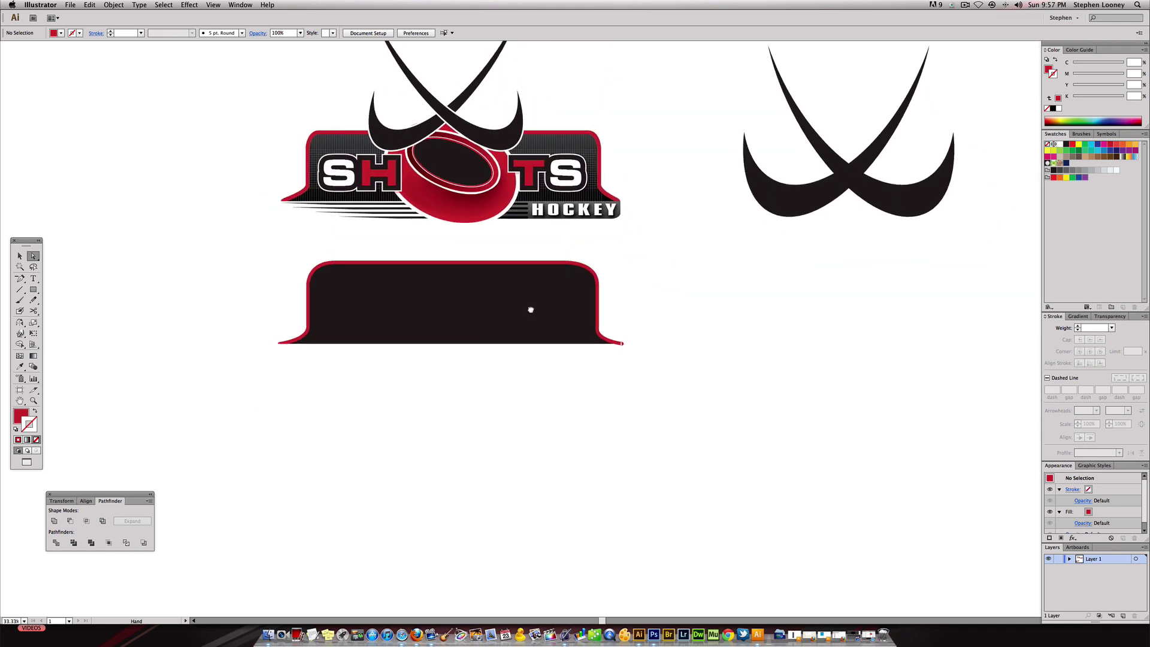
pyautogui.moveTo(530, 309); pyautogui.dragTo(541, 317)
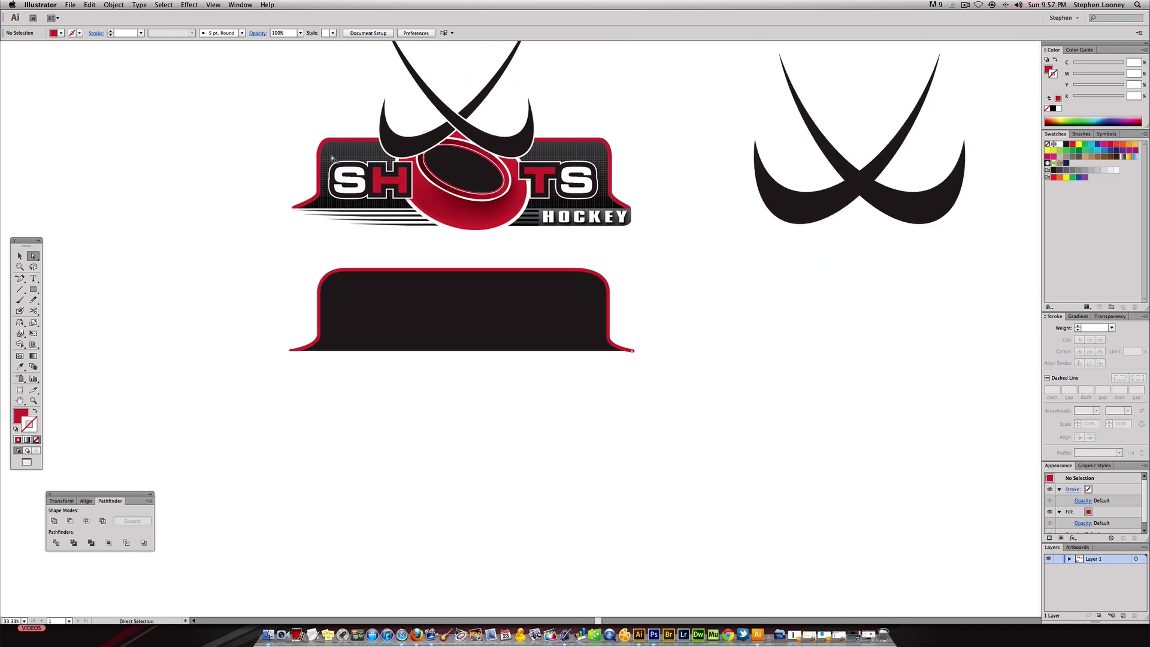
pyautogui.click(20, 290)
pyautogui.moveTo(304, 376); pyautogui.dragTo(303, 459)
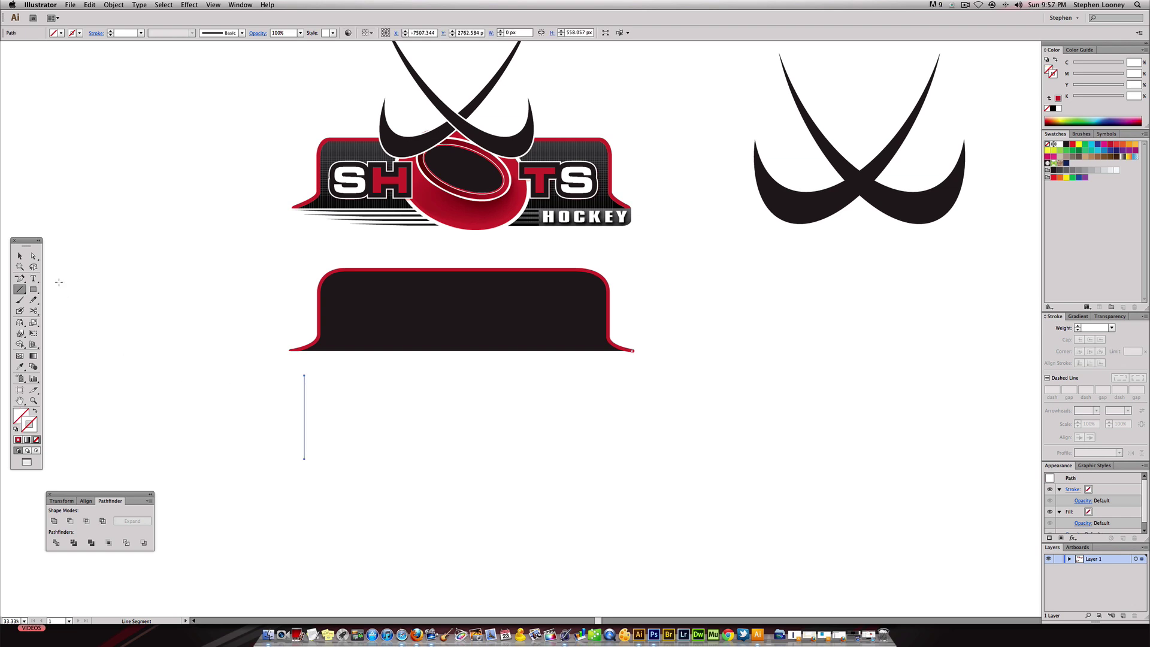
pyautogui.click(20, 256)
pyautogui.click(16, 429)
pyautogui.click(280, 390)
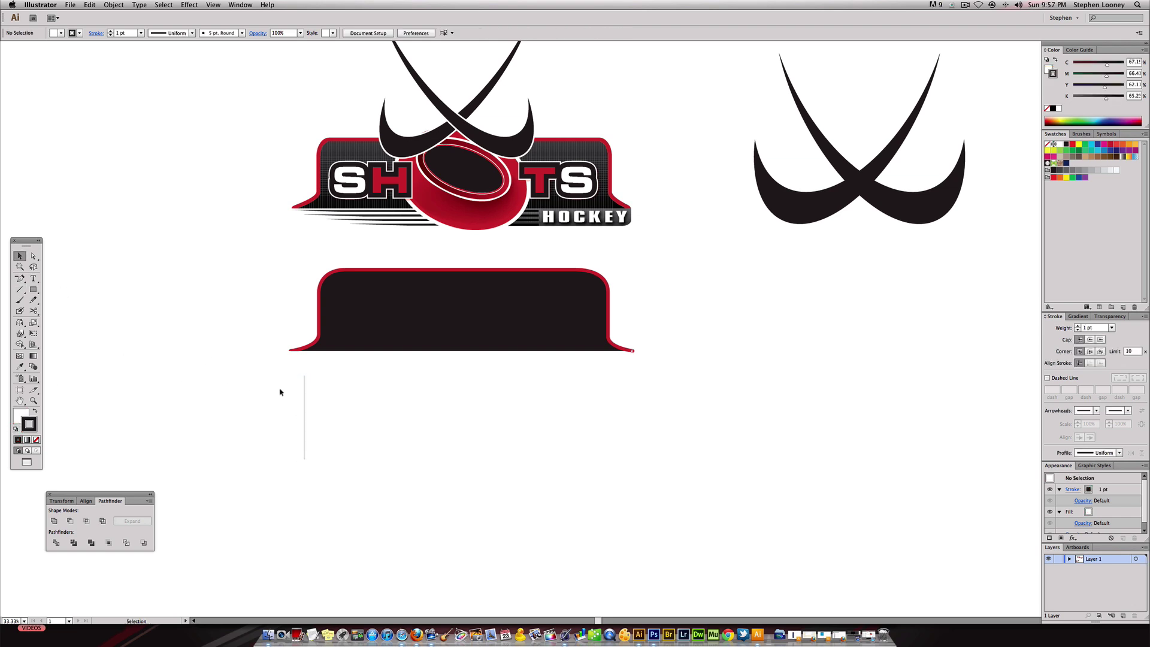
# Duplicate the vertical line repeatedly sideways to build a row of closely spaced parallel lines
pyautogui.click(304, 391)
pyautogui.moveTo(304, 392); pyautogui.dragTo(308, 391)
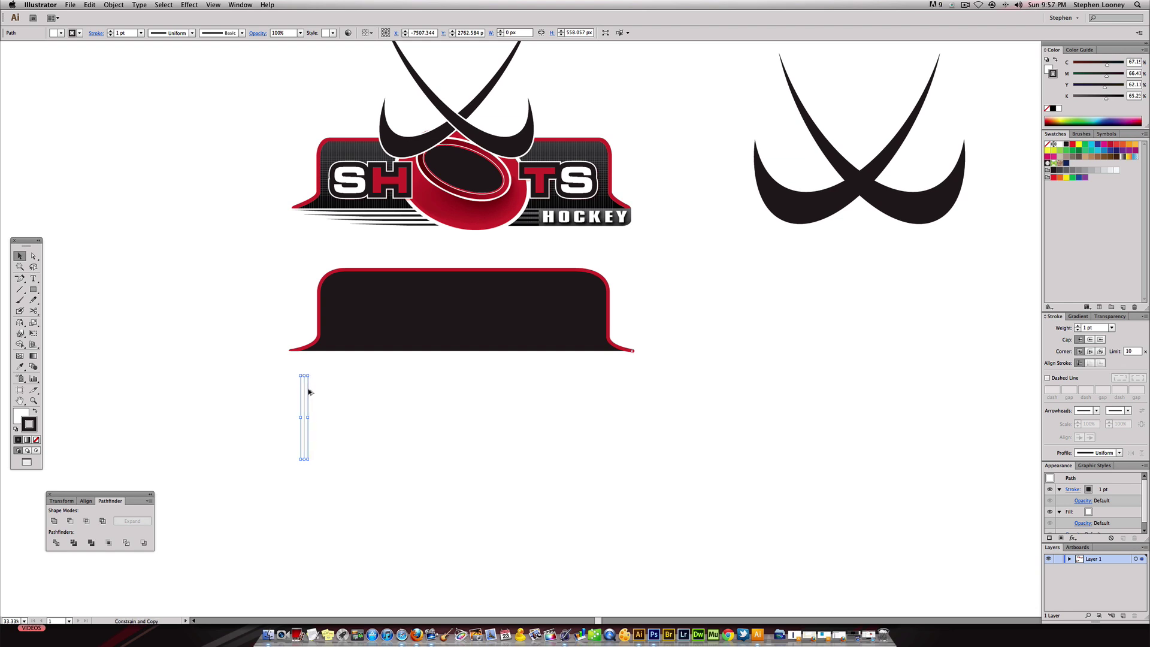
pyautogui.click(267, 328)
pyautogui.moveTo(218, 291); pyautogui.dragTo(570, 507)
pyautogui.moveTo(366, 265); pyautogui.dragTo(370, 280)
pyautogui.moveTo(345, 342)
pyautogui.mouseDown()
pyautogui.moveTo(279, 325)
pyautogui.moveTo(342, 326)
pyautogui.mouseUp()
pyautogui.moveTo(397, 340)
pyautogui.mouseDown()
pyautogui.moveTo(260, 321)
pyautogui.moveTo(380, 329)
pyautogui.mouseUp()
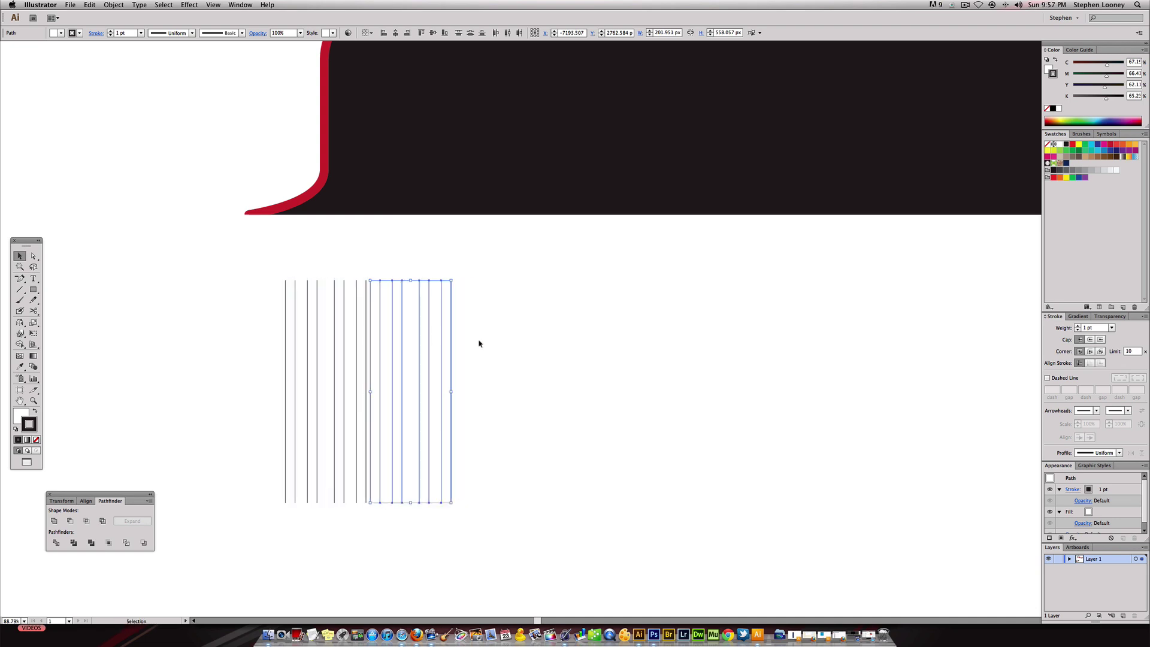
# Copy the existing set of vertical lines alongside itself to double the width of the striped row
pyautogui.moveTo(480, 341)
pyautogui.mouseDown()
pyautogui.moveTo(303, 329)
pyautogui.moveTo(480, 331)
pyautogui.mouseUp()
pyautogui.press('super+space')
pyautogui.keyDown('alt'); pyautogui.keyDown('super'); pyautogui.click(524, 348); pyautogui.keyUp('super'); pyautogui.keyUp('alt')
pyautogui.keyDown('alt'); pyautogui.keyDown('super'); pyautogui.click(524, 348); pyautogui.keyUp('super'); pyautogui.keyUp('alt')
pyautogui.keyDown('alt'); pyautogui.keyDown('super'); pyautogui.click(524, 348); pyautogui.keyUp('super'); pyautogui.keyUp('alt')
pyautogui.hscroll(4, 477, 416)
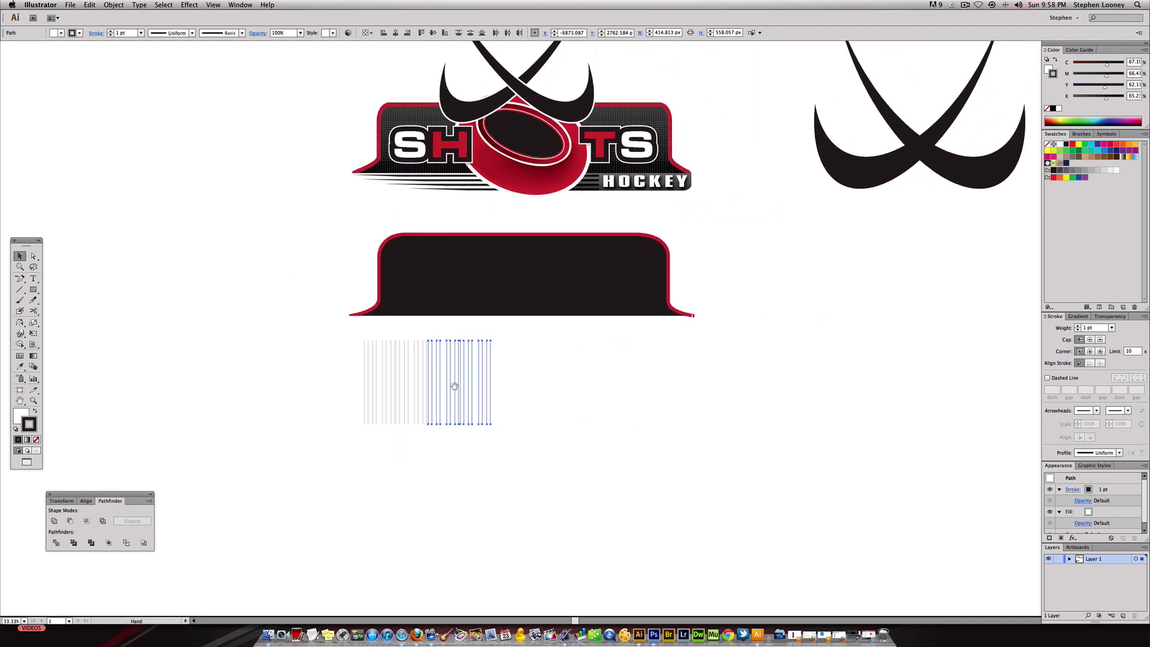
pyautogui.moveTo(538, 385); pyautogui.dragTo(355, 375)
pyautogui.click(536, 408)
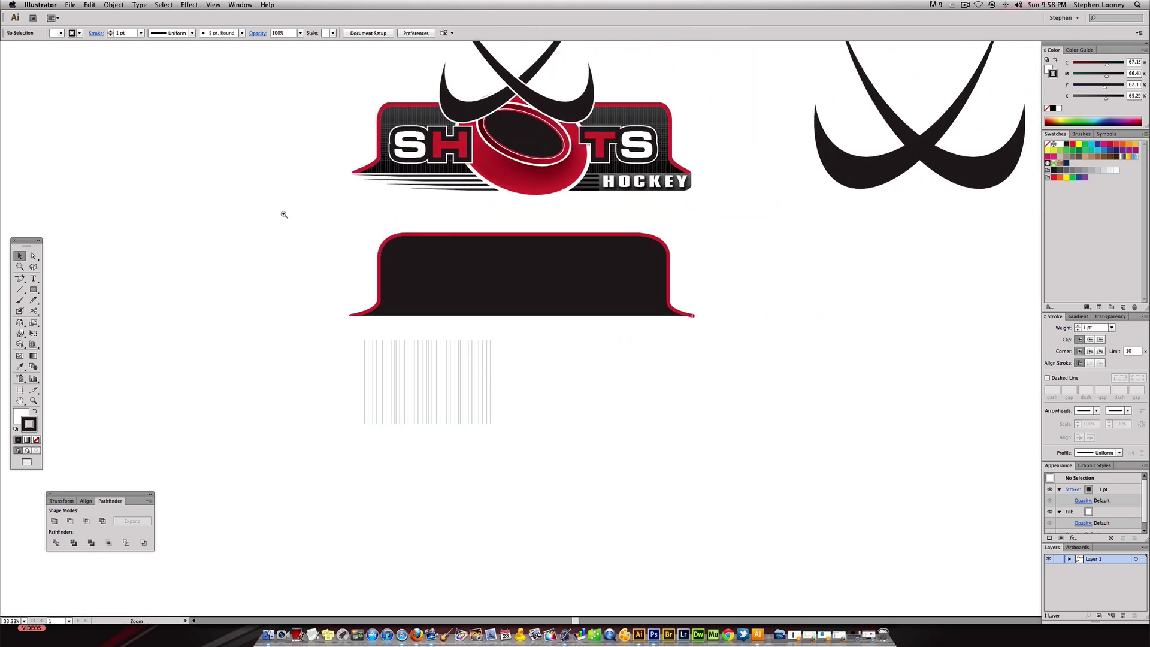
# Extend the row of vertical lines into an unfilled pinstripe grid spanning the panel's width, crossed by horizontal lines
pyautogui.moveTo(283, 213); pyautogui.dragTo(756, 518)
pyautogui.moveTo(659, 431); pyautogui.dragTo(662, 462)
pyautogui.moveTo(567, 387); pyautogui.dragTo(569, 403)
pyautogui.moveTo(589, 409); pyautogui.dragTo(270, 373)
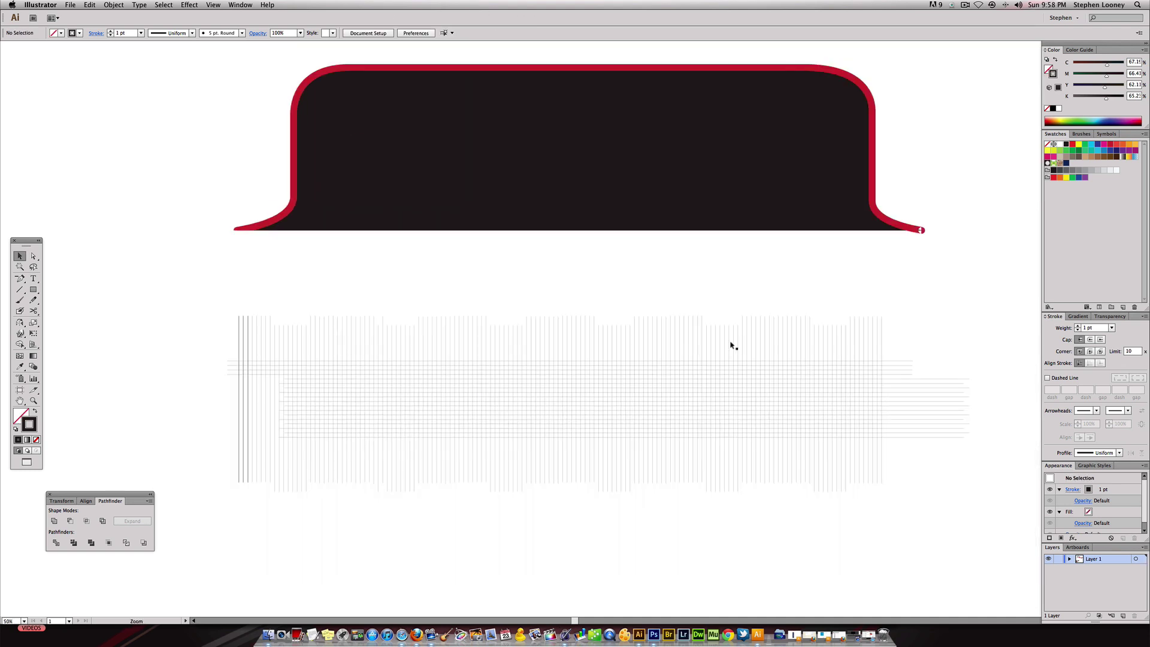
pyautogui.press('super+minus')
pyautogui.moveTo(790, 316); pyautogui.dragTo(802, 333)
pyautogui.moveTo(533, 288); pyautogui.dragTo(541, 311)
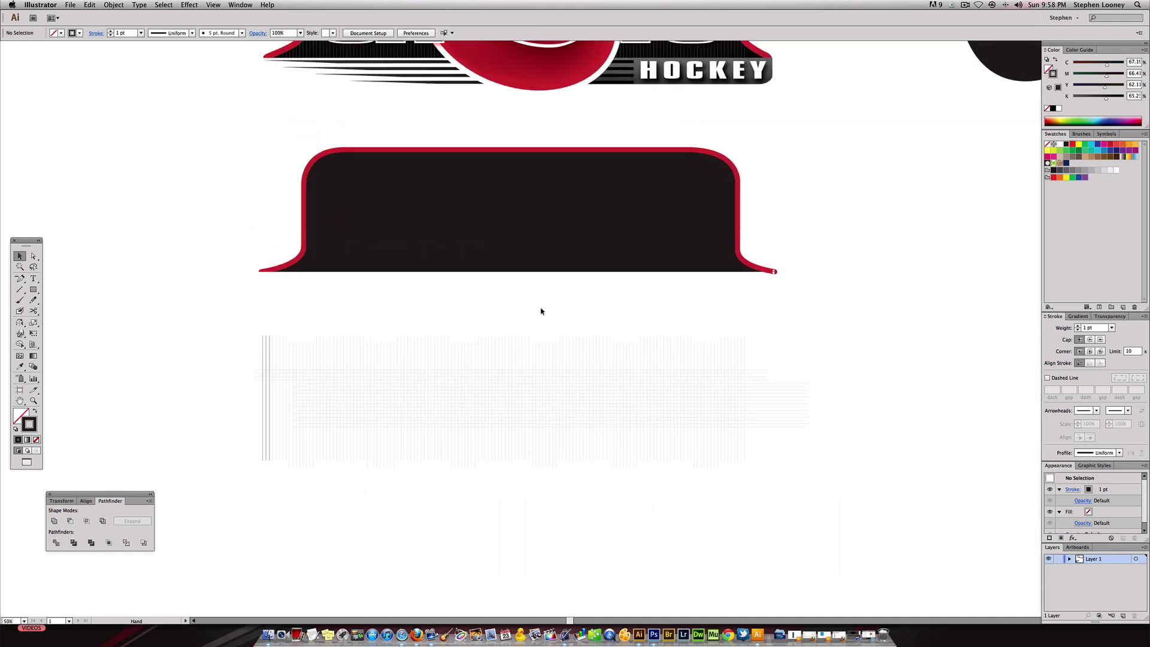
# Color the pinstripe grid's strokes white and move the grid up onto the black panel
pyautogui.moveTo(251, 305); pyautogui.dragTo(811, 506)
pyautogui.press('super+minus')
pyautogui.press('super+minus')
pyautogui.moveTo(618, 321); pyautogui.dragTo(592, 399)
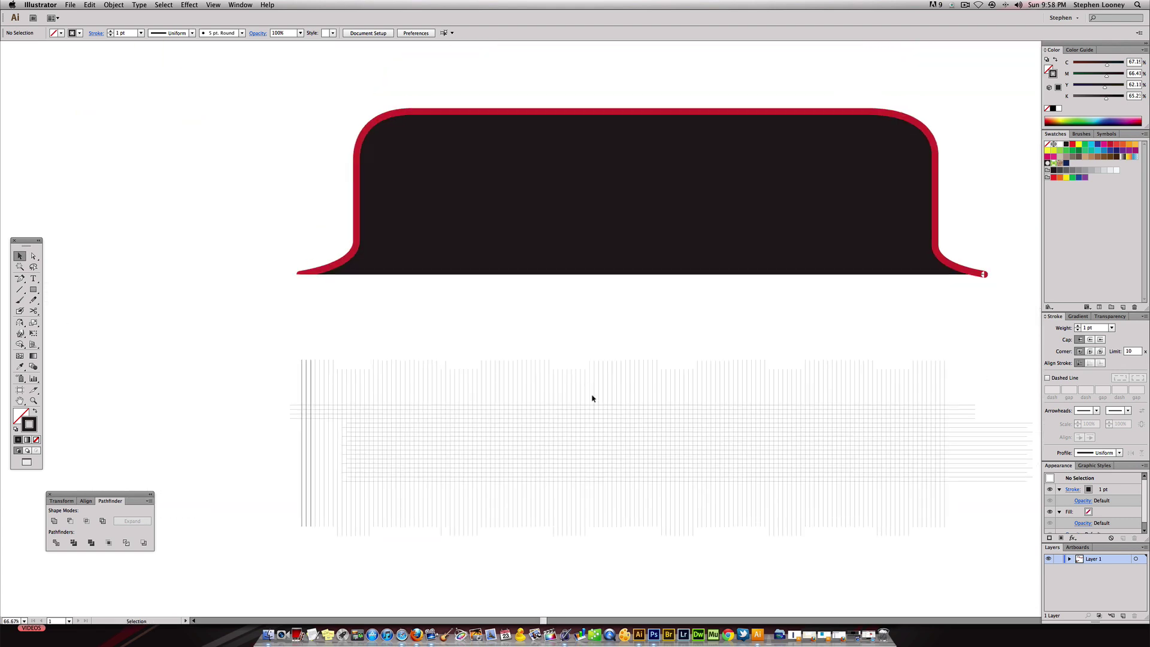
pyautogui.moveTo(508, 314); pyautogui.dragTo(636, 471)
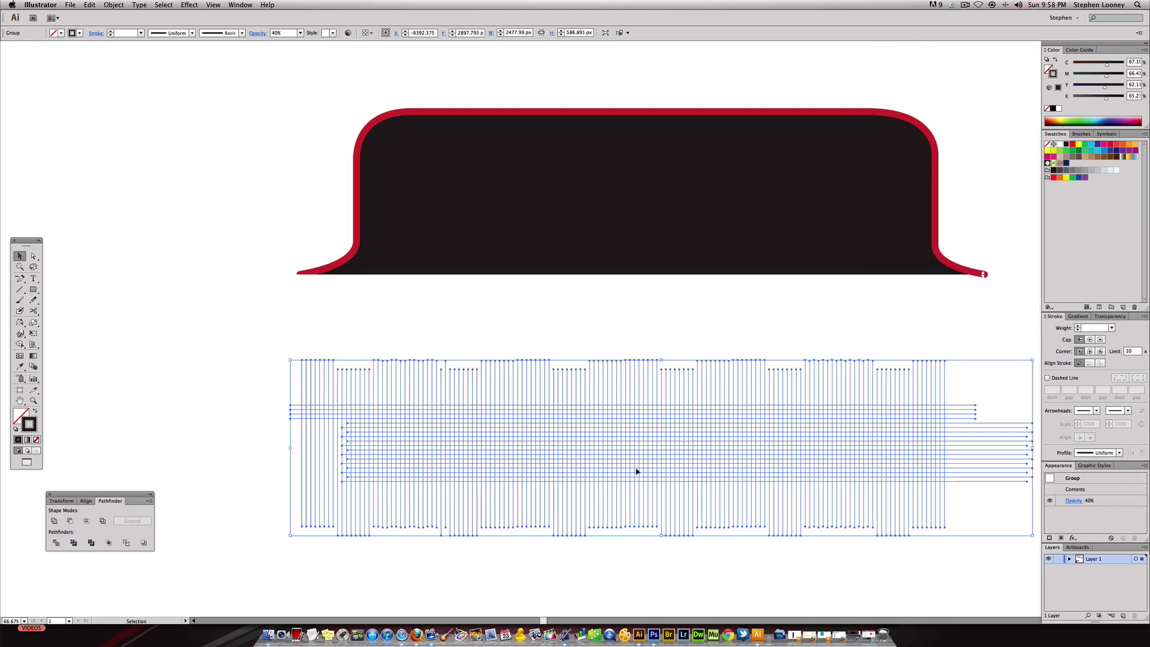
pyautogui.click(1060, 143)
pyautogui.moveTo(603, 442)
pyautogui.mouseDown()
pyautogui.moveTo(565, 166)
pyautogui.moveTo(565, 189)
pyautogui.mouseUp()
pyautogui.click(663, 324)
pyautogui.press('space')
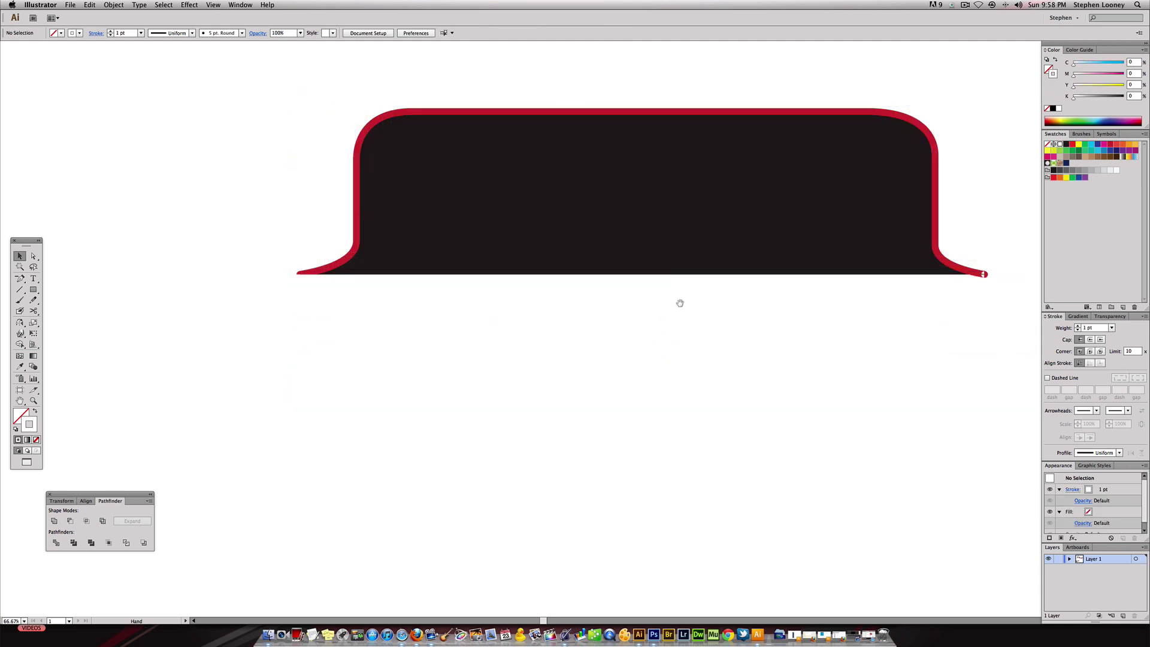
pyautogui.moveTo(680, 303); pyautogui.dragTo(617, 379)
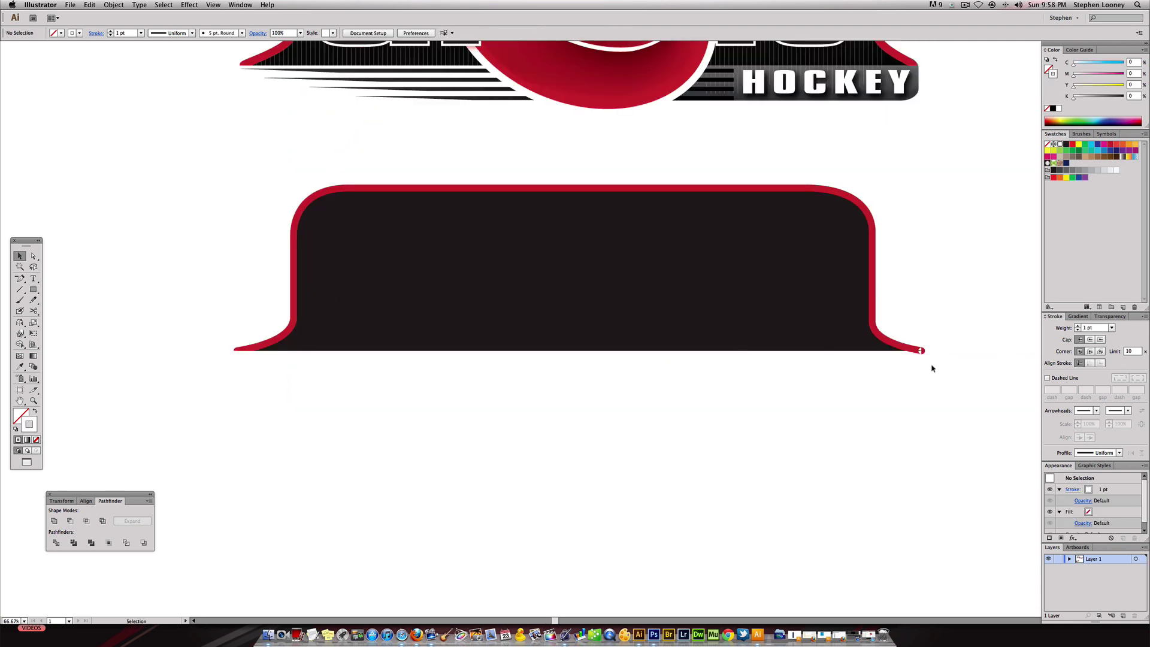
# Arrange the black panel behind the white pinstripe grid
pyautogui.click(679, 252)
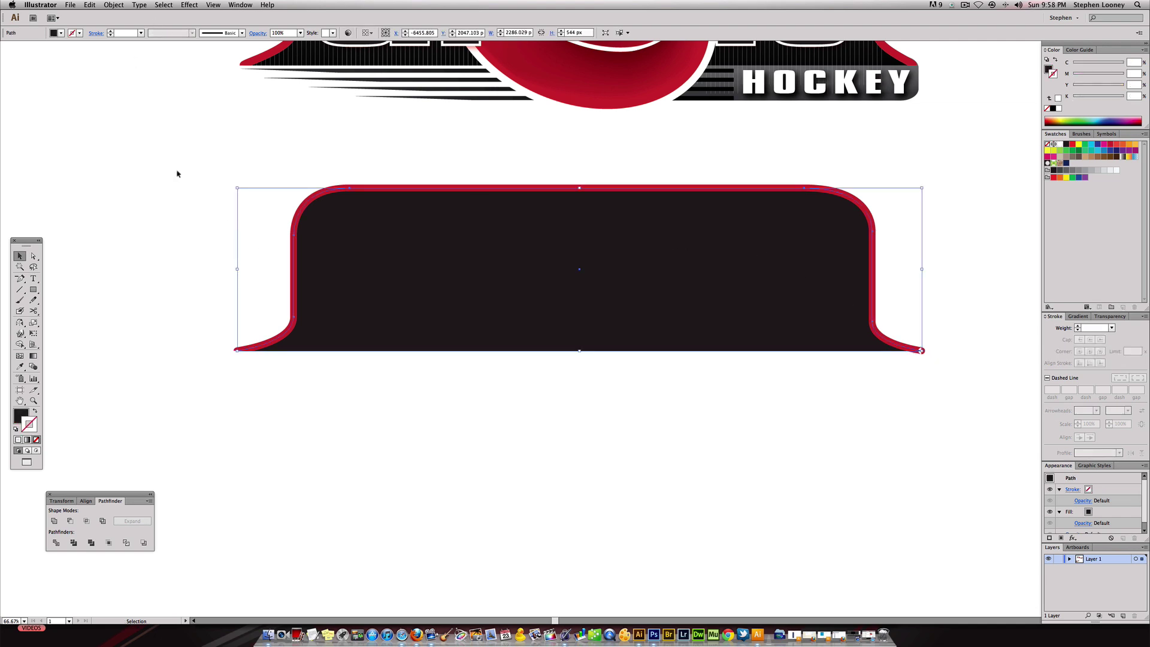
pyautogui.click(113, 5)
pyautogui.moveTo(121, 24)
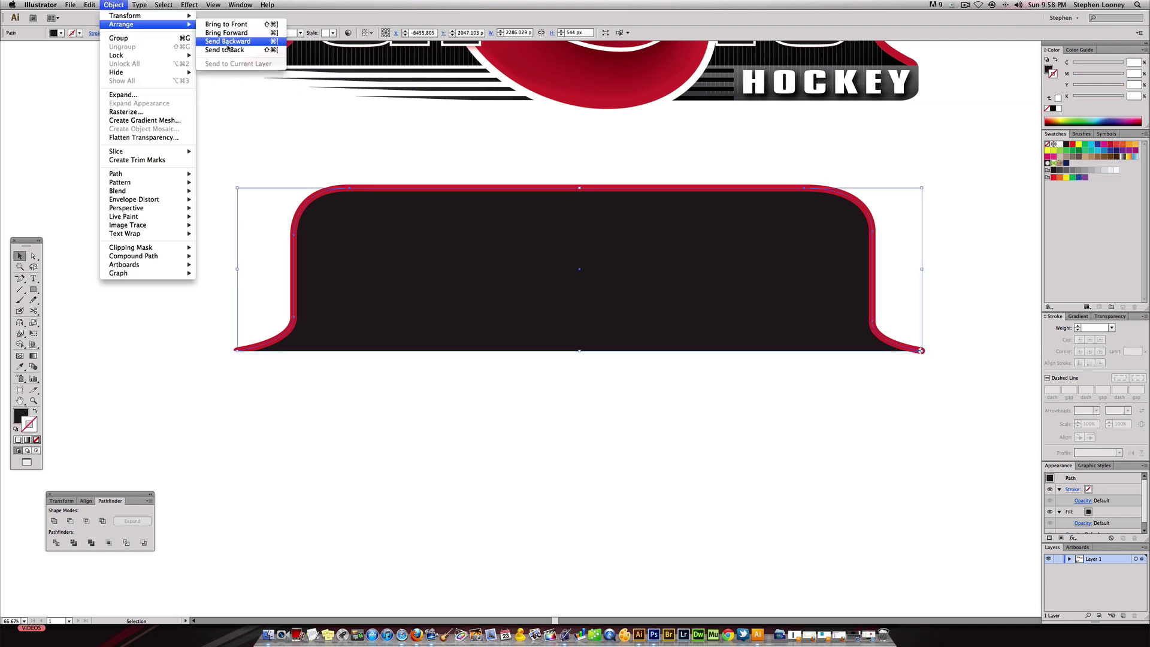
pyautogui.press('Return')
pyautogui.click(316, 121)
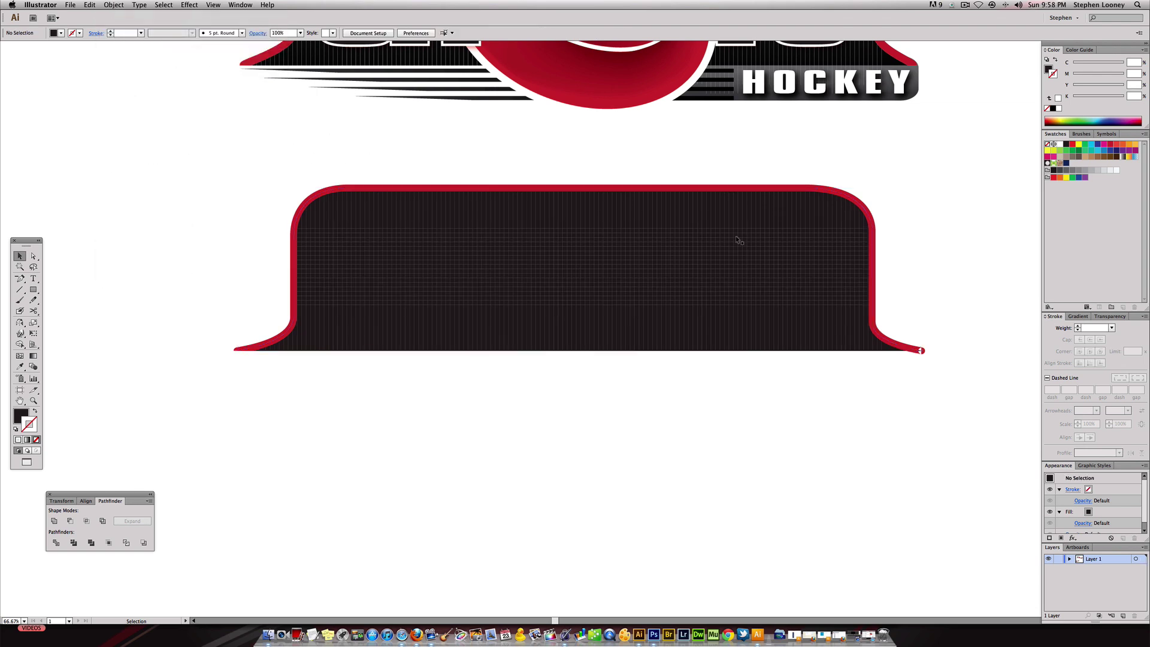
# Try the white pinstripe grid at 100% opacity and undo the change
pyautogui.click(823, 271)
pyautogui.click(778, 257)
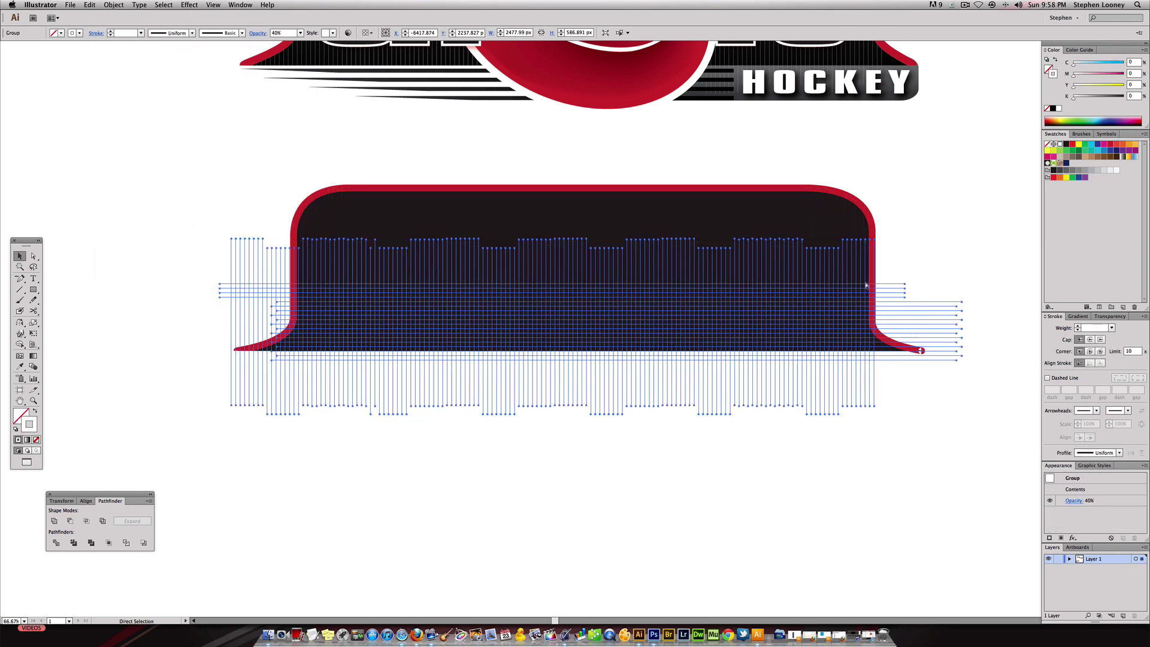
pyautogui.click(1110, 316)
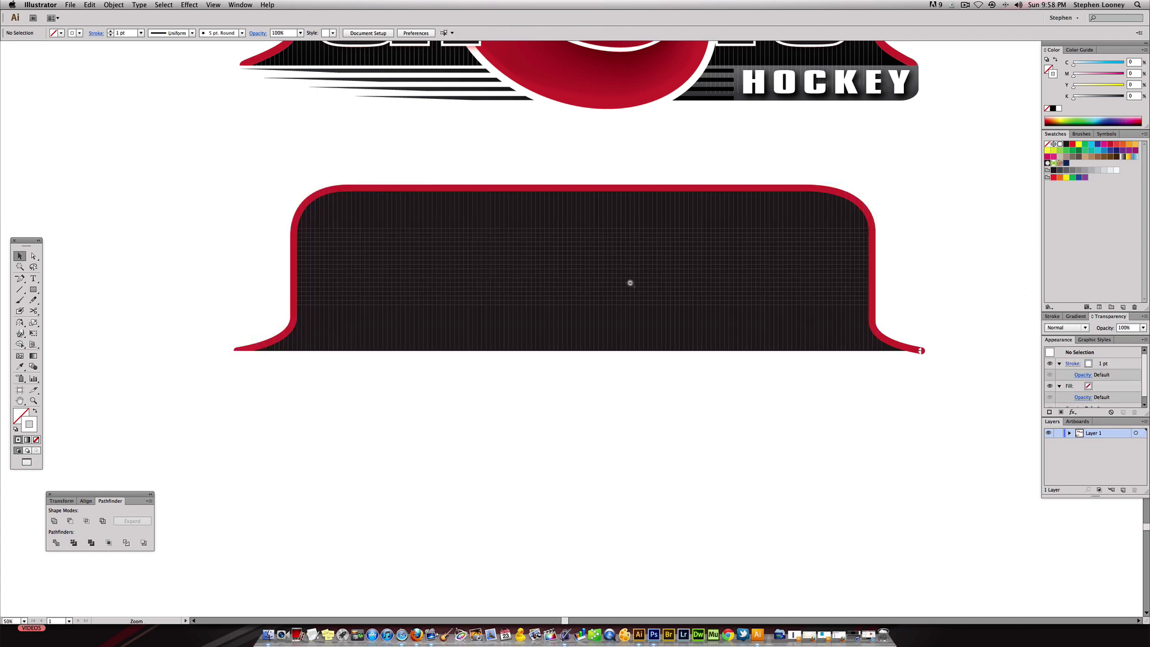
pyautogui.press('super+minus')
pyautogui.click(1143, 328)
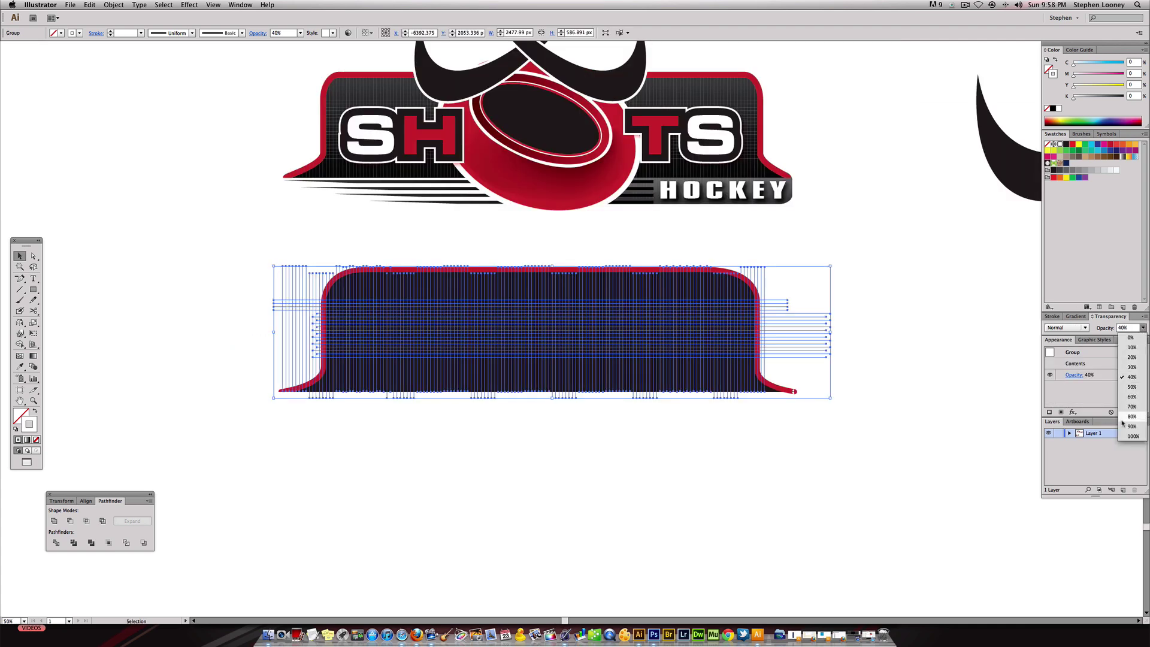
pyautogui.click(1129, 436)
pyautogui.click(903, 308)
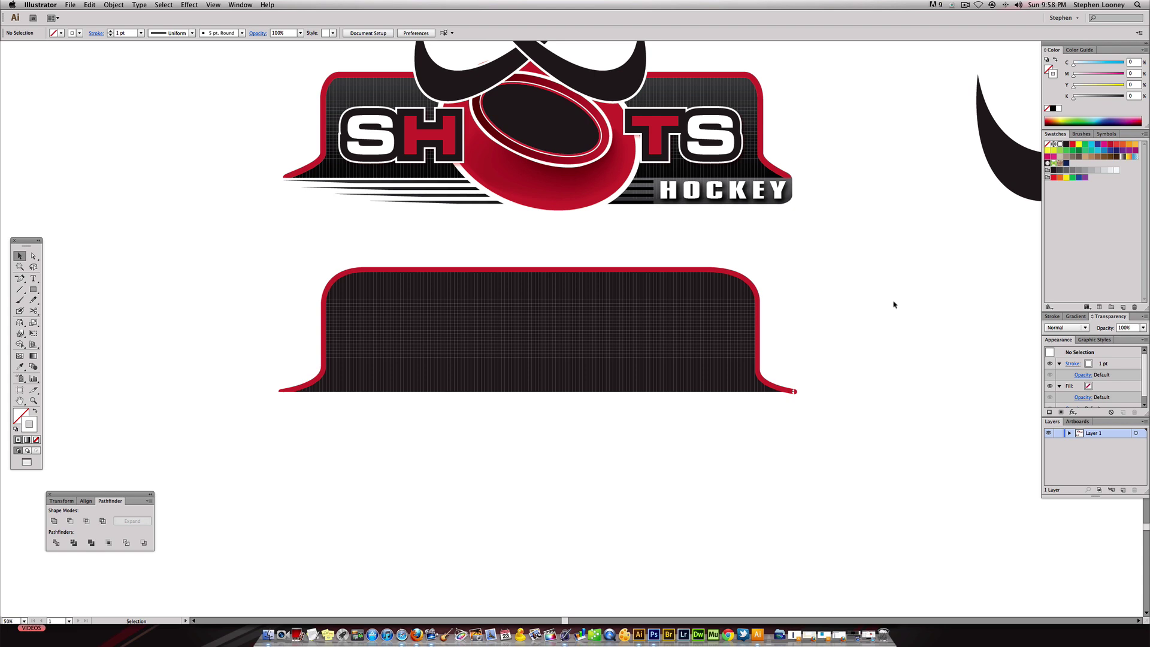
pyautogui.press('super+z')
pyautogui.click(893, 281)
pyautogui.moveTo(566, 275); pyautogui.dragTo(555, 306)
pyautogui.press('super+minus')
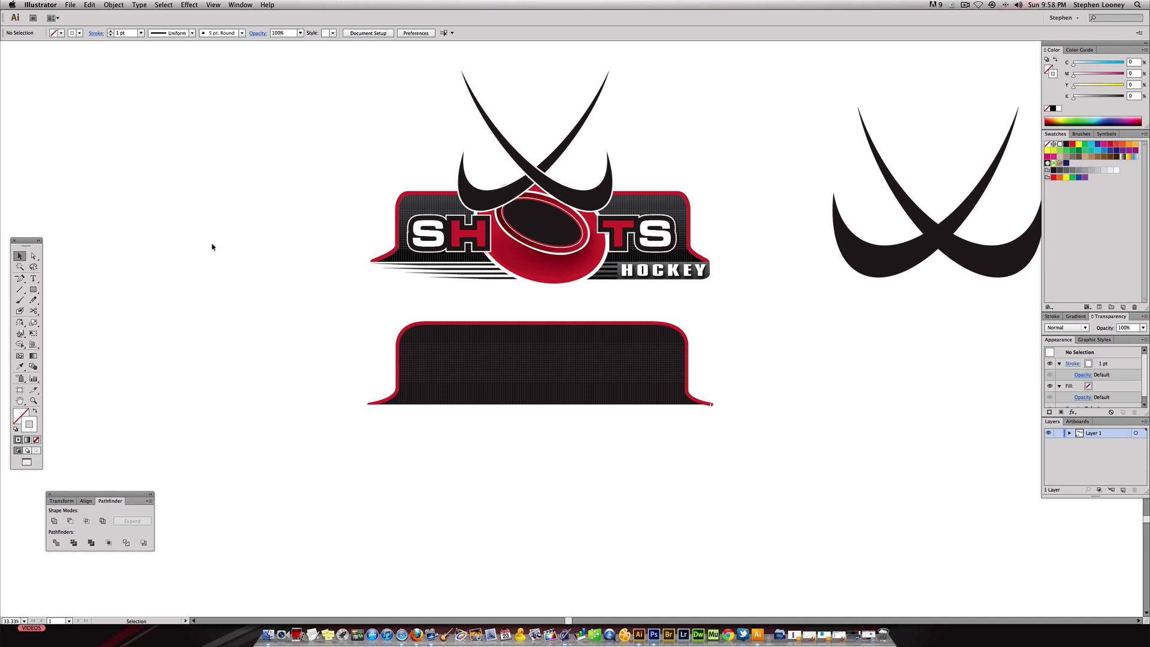
# Draw an ellipse about 930 by 714 px over the middle of the pinstriped panel and fill it with the logo red
pyautogui.click(33, 289)
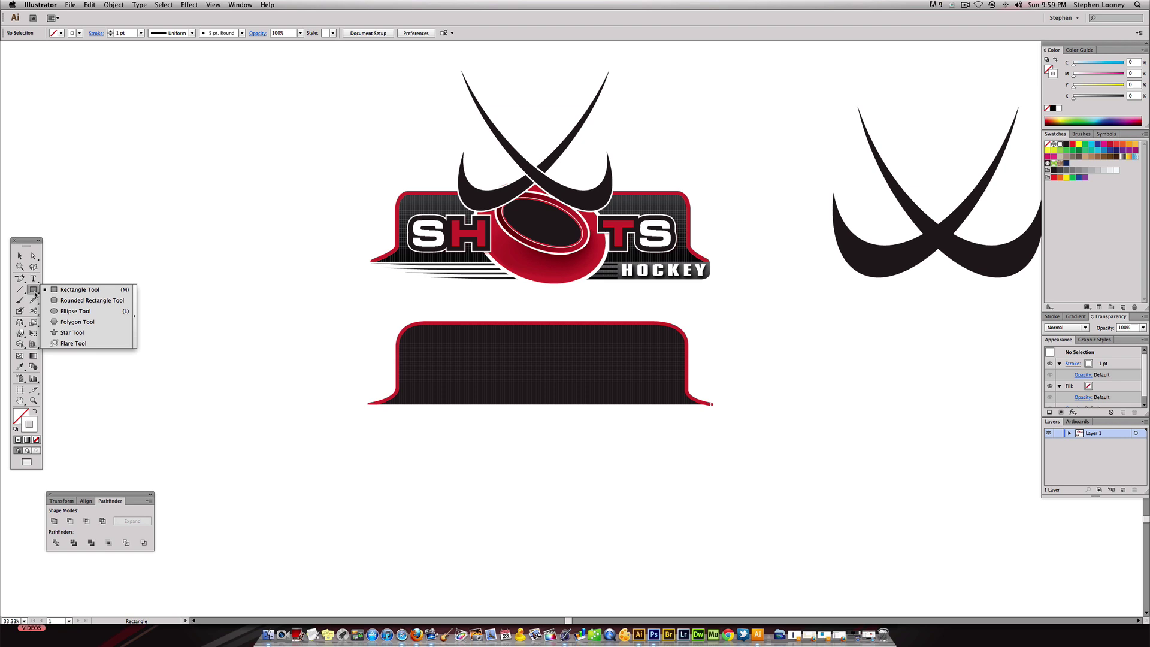
pyautogui.click(70, 311)
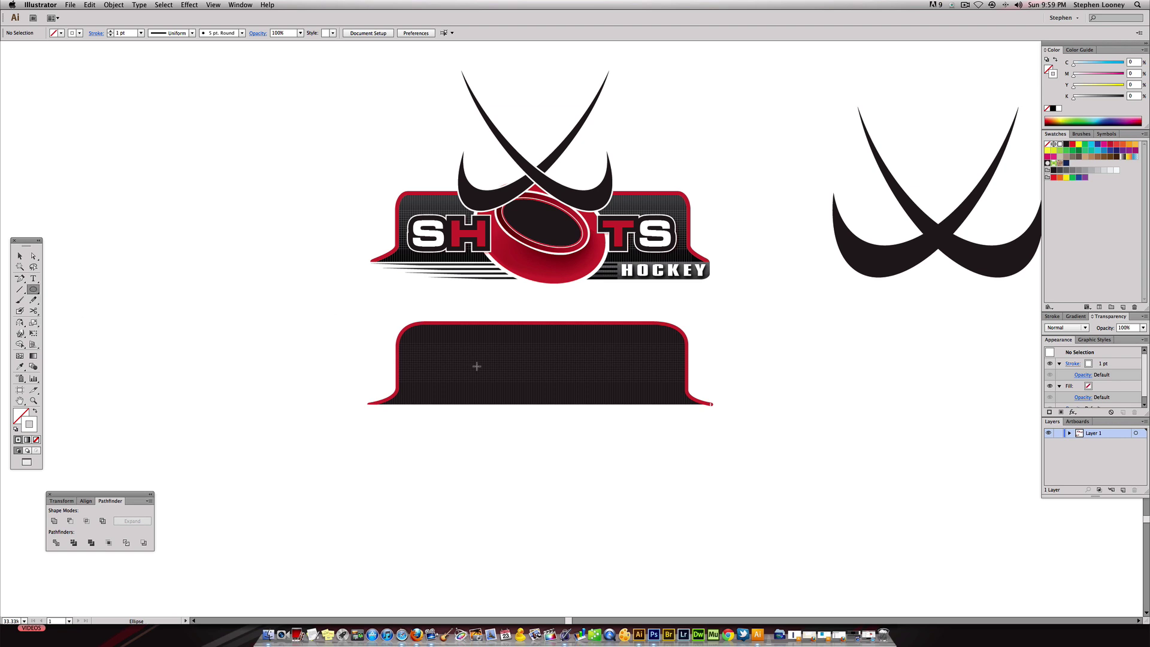
pyautogui.moveTo(467, 325); pyautogui.dragTo(610, 418)
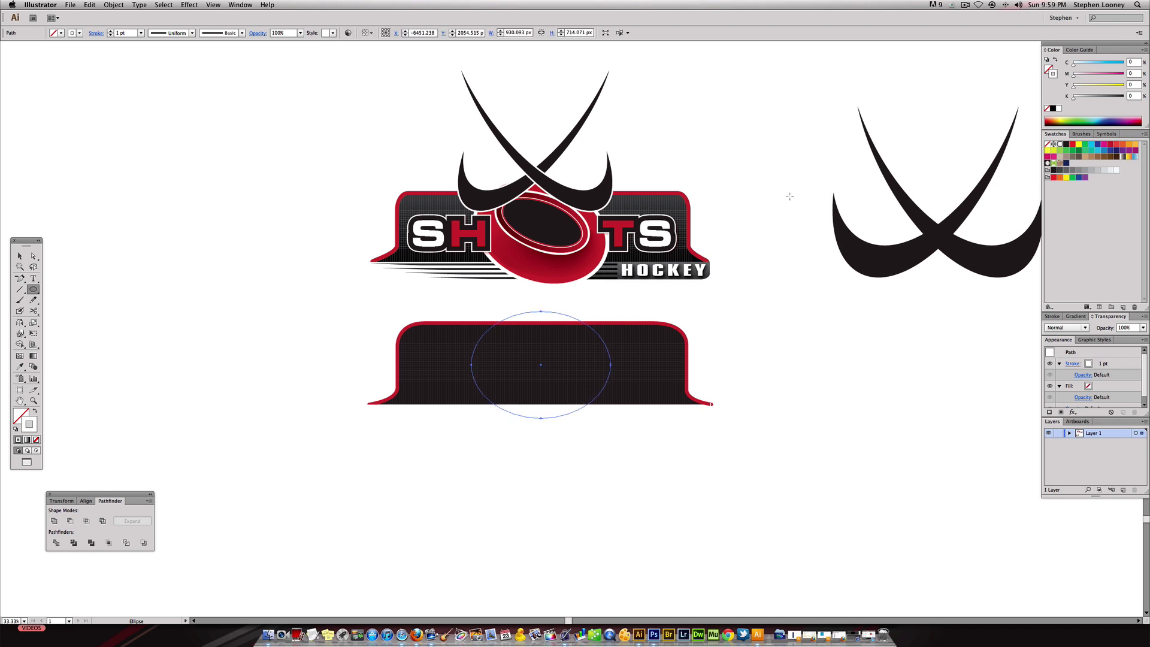
pyautogui.press('x')
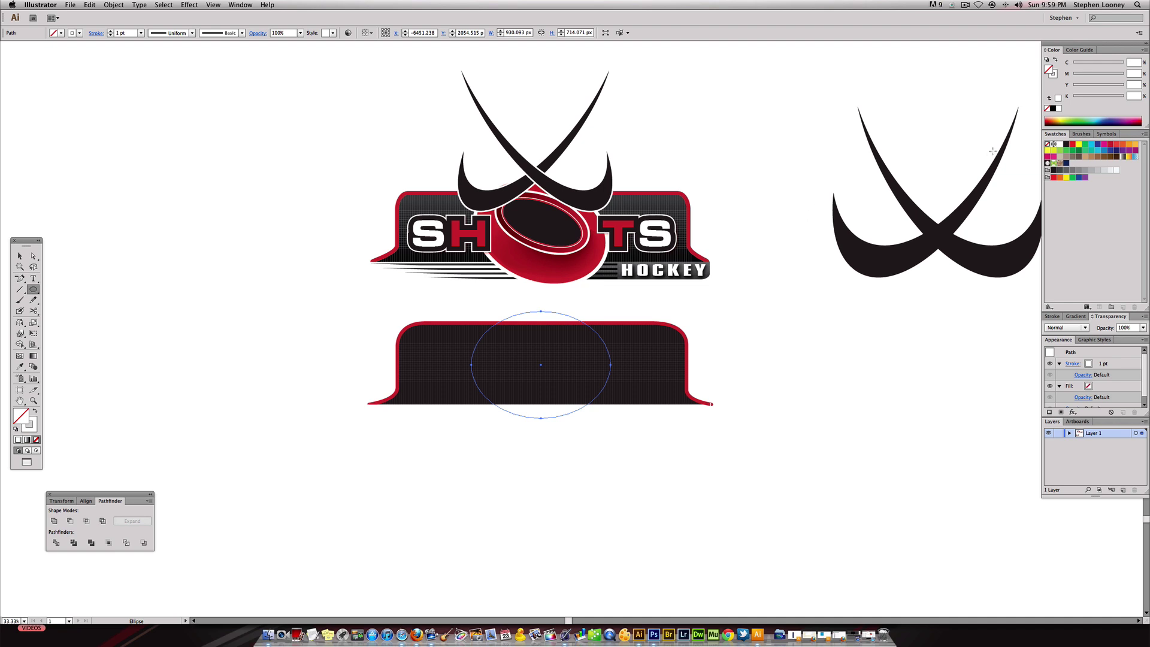
pyautogui.click(1112, 145)
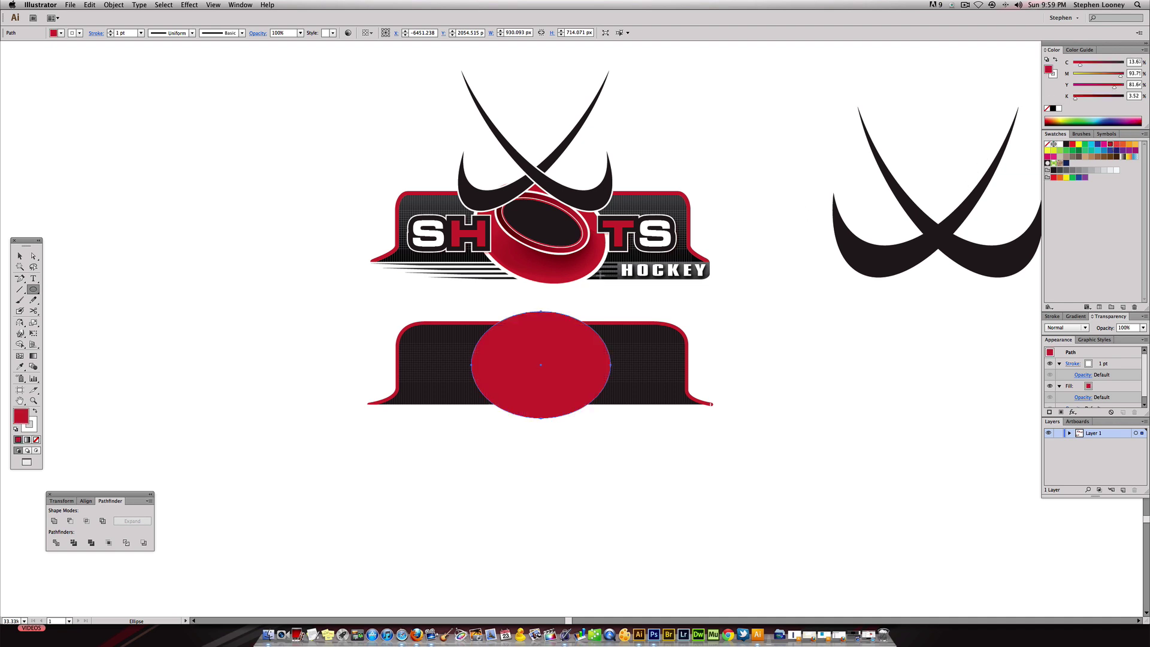
# Rotate the red ellipse slightly clockwise to match the tilt of the reference logo's puck
pyautogui.press('e')
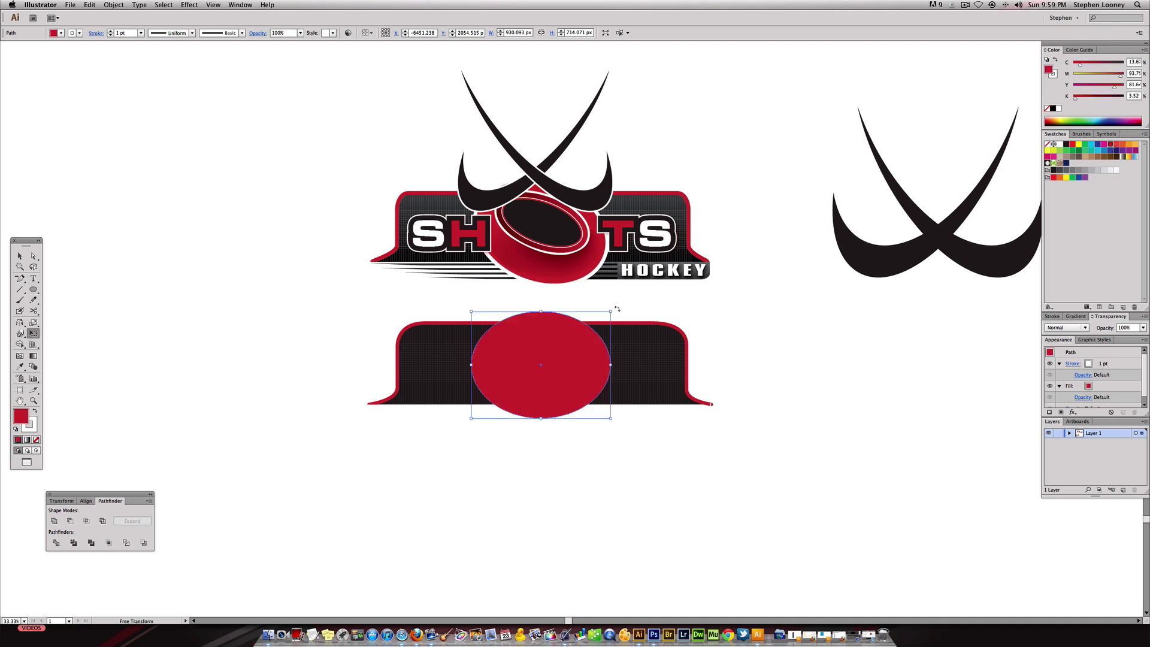
pyautogui.moveTo(617, 308); pyautogui.dragTo(632, 336)
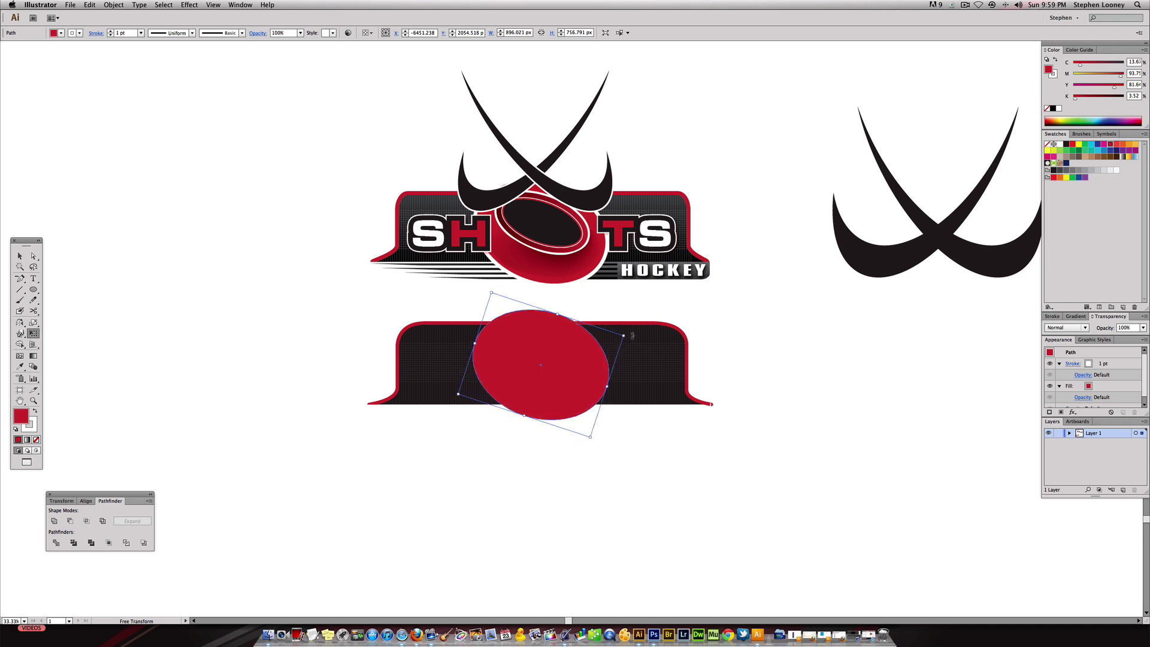
pyautogui.click(19, 256)
pyautogui.press('super+shift+a')
pyautogui.click(581, 397)
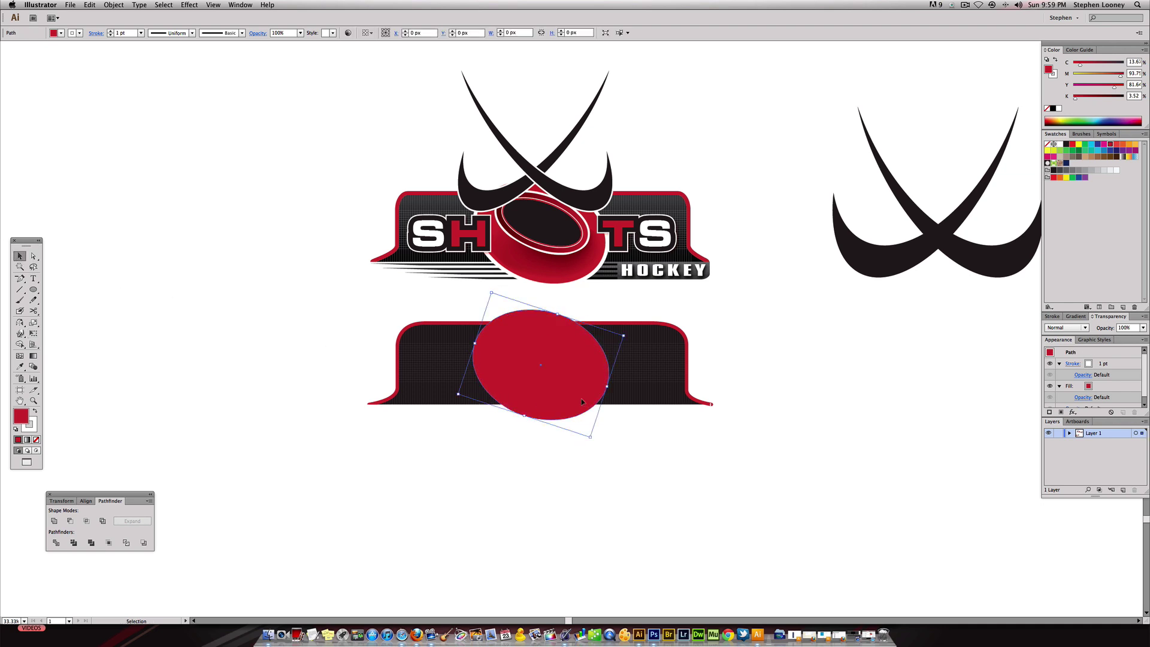
# Place a smaller, flatter copy of the ellipse, about 662 by 421 px, in the red ellipse's upper part and fill it black
pyautogui.press('super+shift+b')
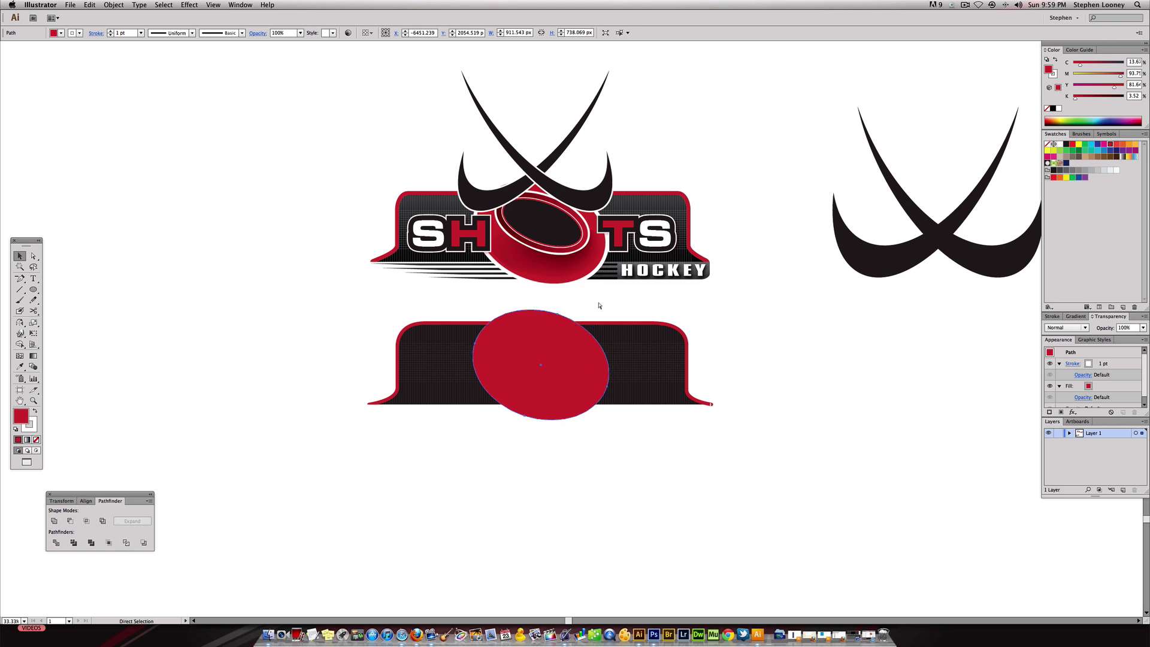
pyautogui.press('super+shift+b')
pyautogui.moveTo(624, 340)
pyautogui.mouseDown()
pyautogui.moveTo(590, 350)
pyautogui.moveTo(601, 358)
pyautogui.moveTo(543, 353)
pyautogui.mouseUp()
pyautogui.click(1067, 144)
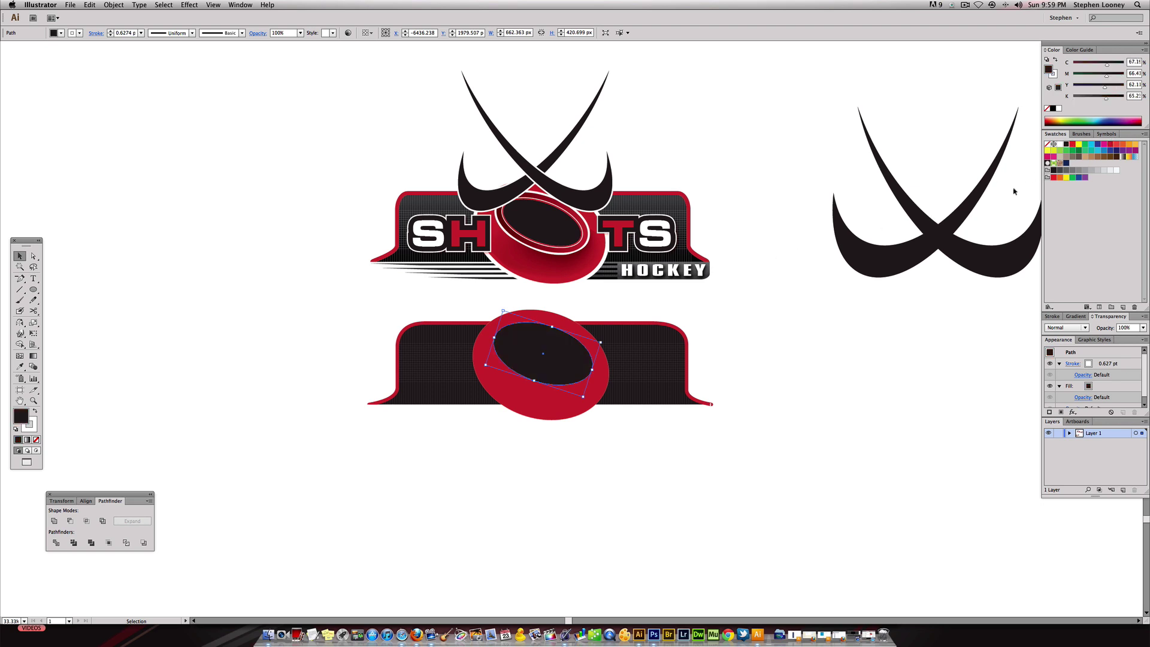
# Set the white stroke weight of the black ellipse to 19 pt
pyautogui.click(1054, 317)
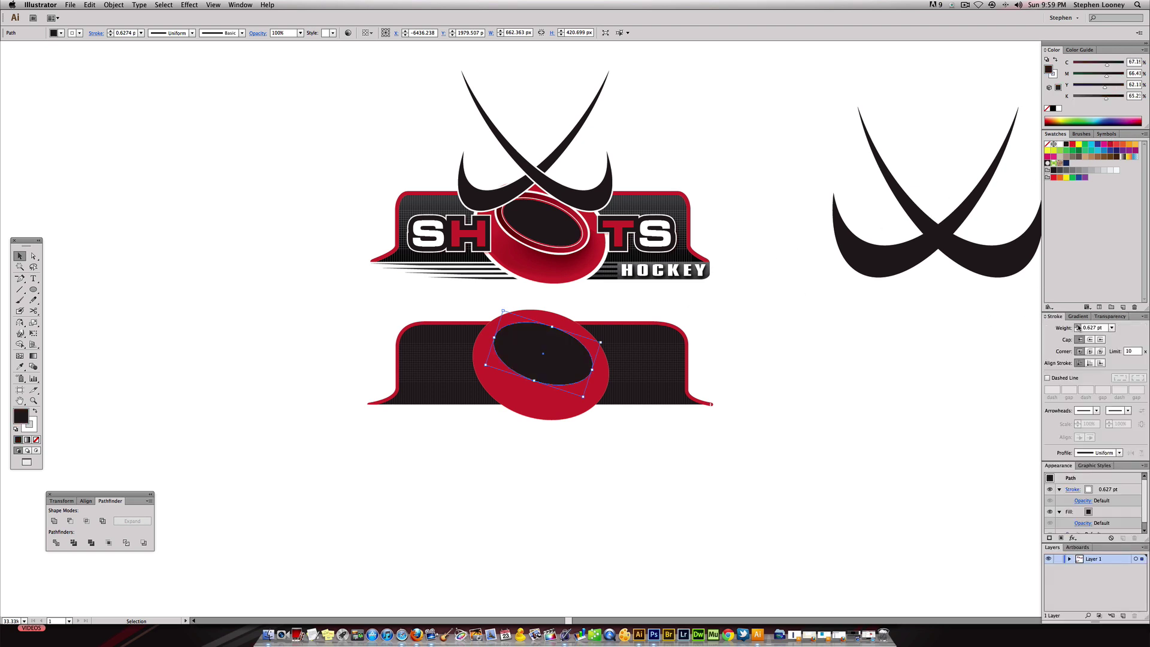
pyautogui.click(1078, 327)
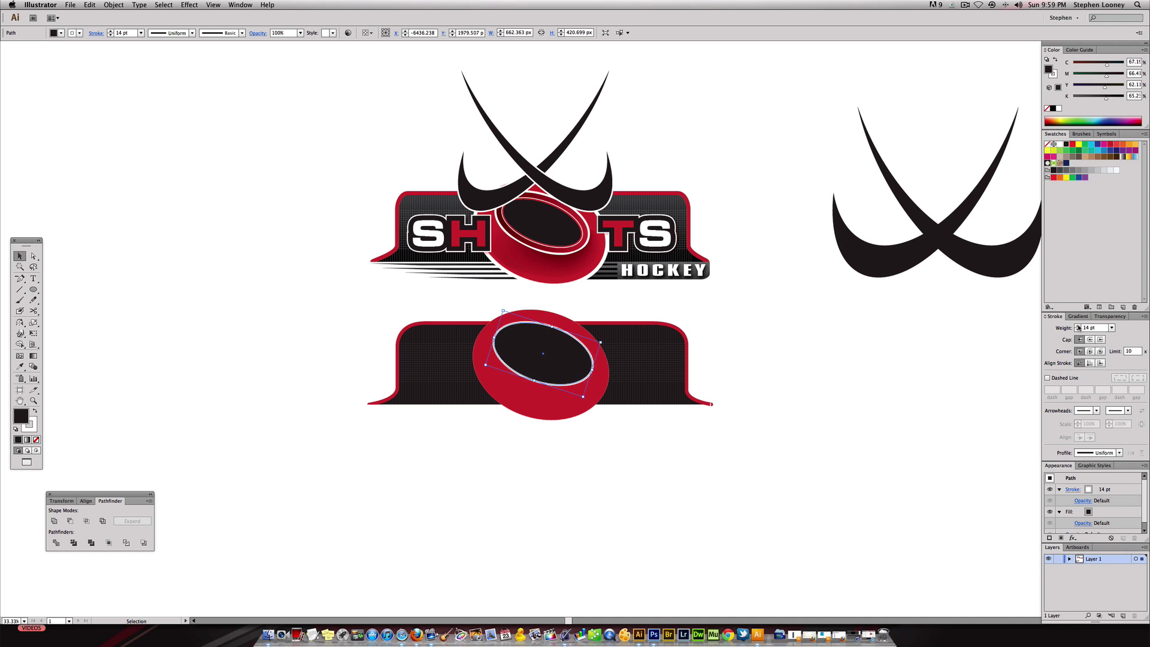
pyautogui.click(1078, 326)
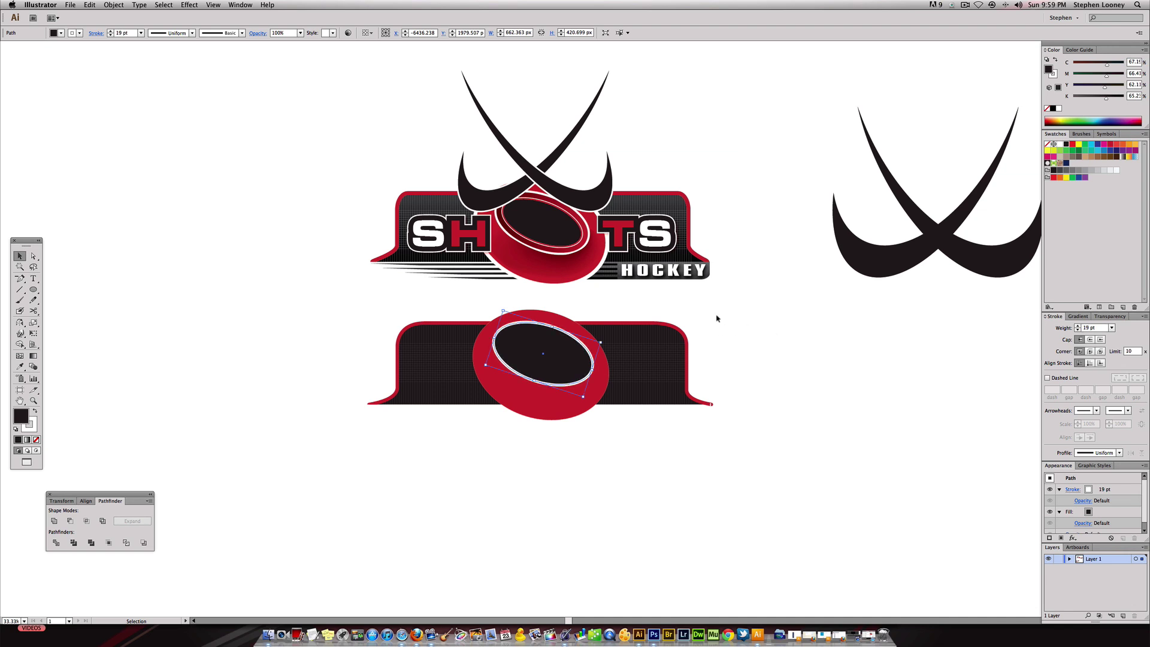
pyautogui.click(711, 343)
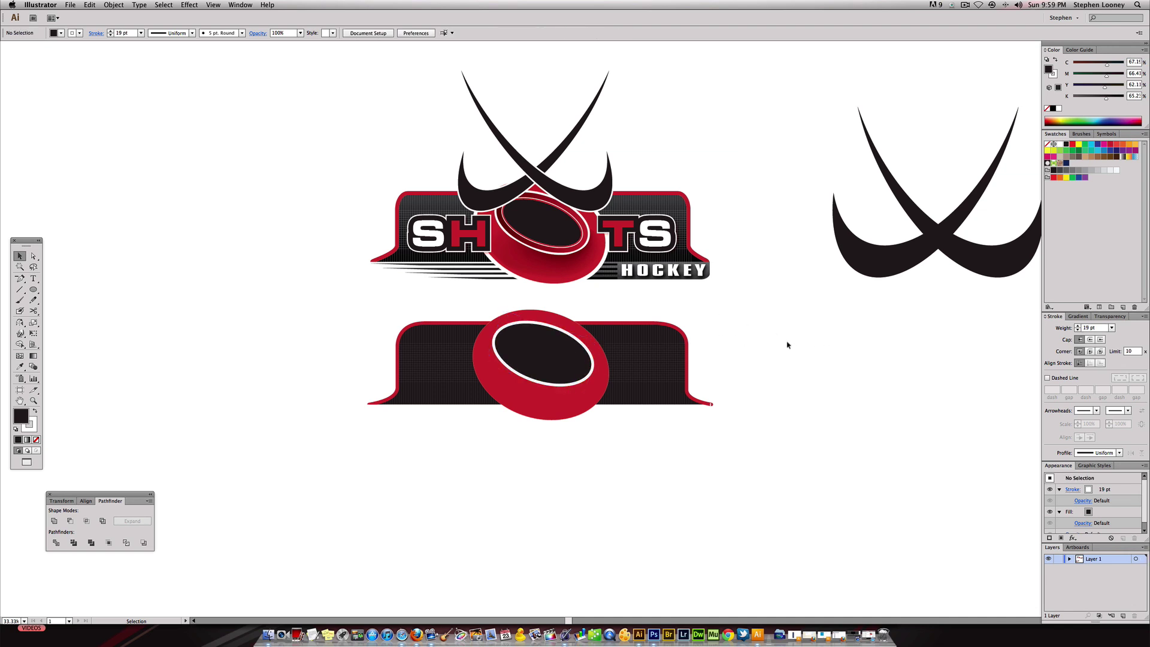
# Place a smaller concentric copy of the white-outlined black ellipse inside it, about 456 by 289 px
pyautogui.click(552, 358)
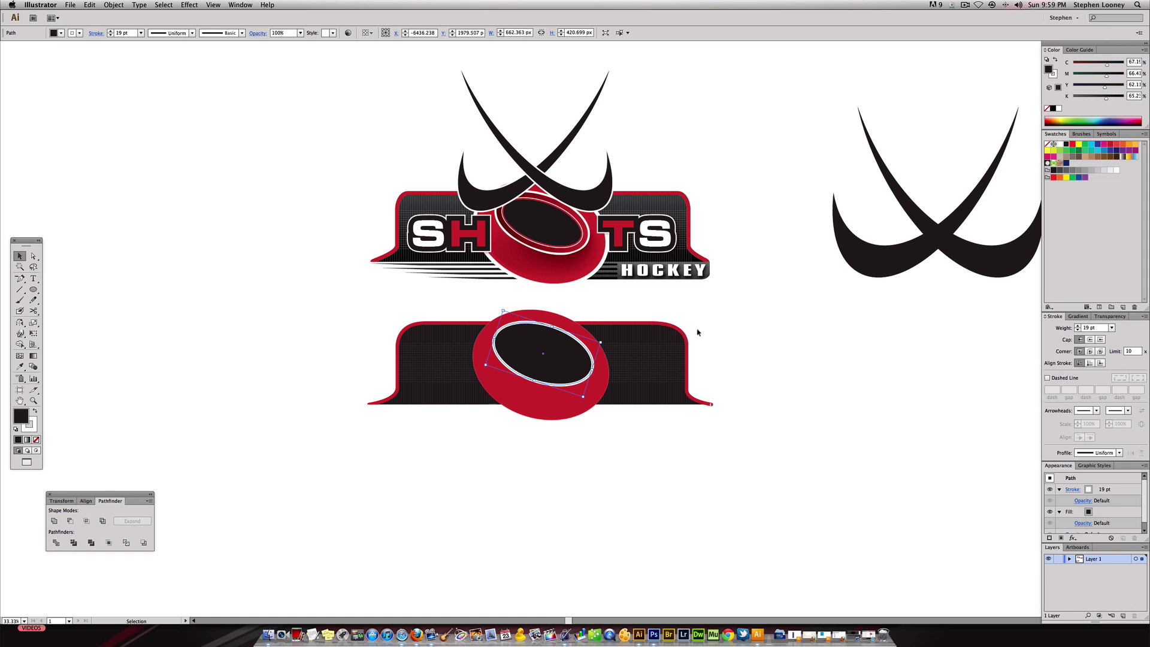
pyautogui.click(732, 329)
pyautogui.click(537, 346)
pyautogui.moveTo(601, 341); pyautogui.dragTo(591, 347)
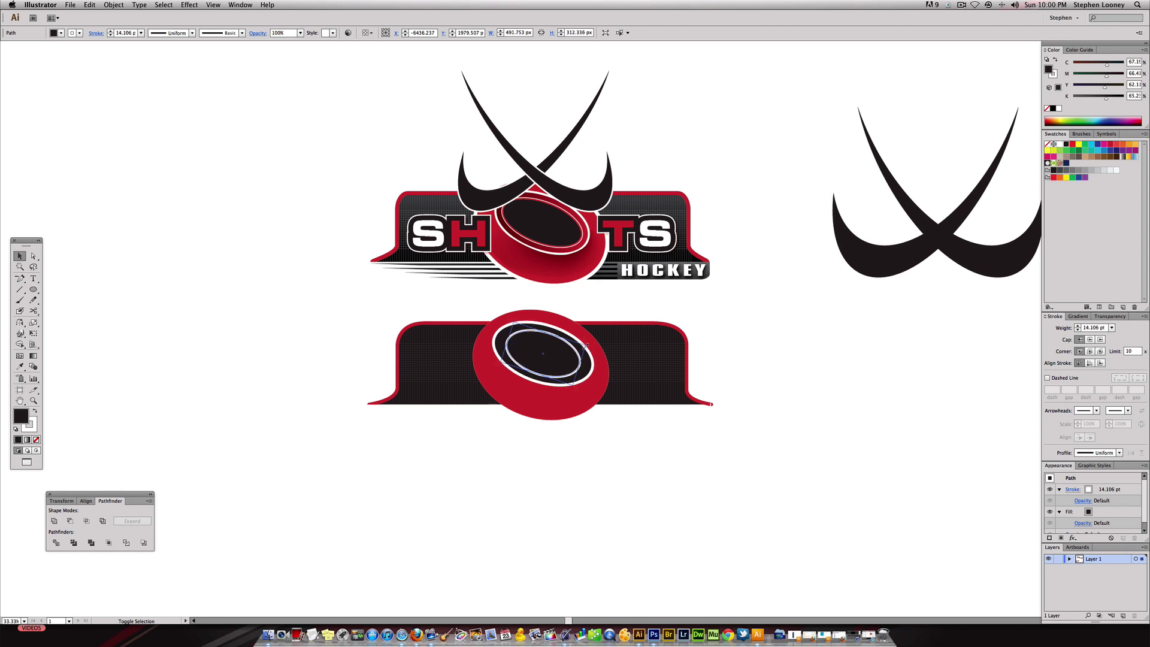
pyautogui.press('super+z')
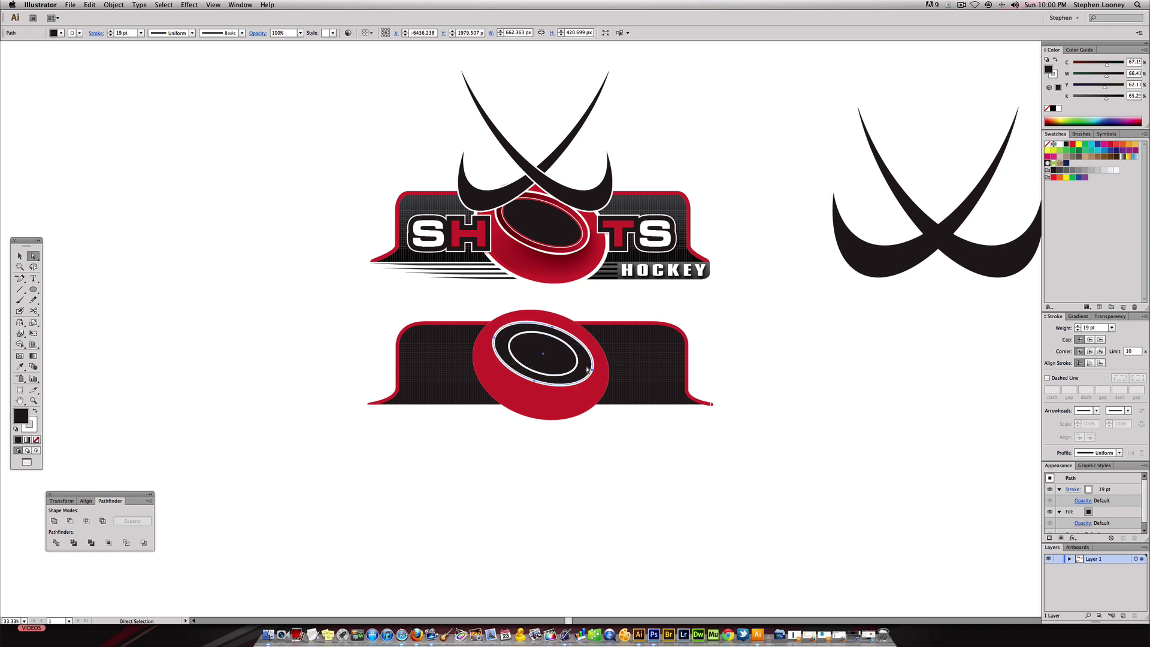
# Fill the larger white-outlined ellipse with the logo red, darkened by setting its black value to 50%
pyautogui.moveTo(586, 370); pyautogui.dragTo(586, 388)
pyautogui.press('super+z')
pyautogui.click(1110, 145)
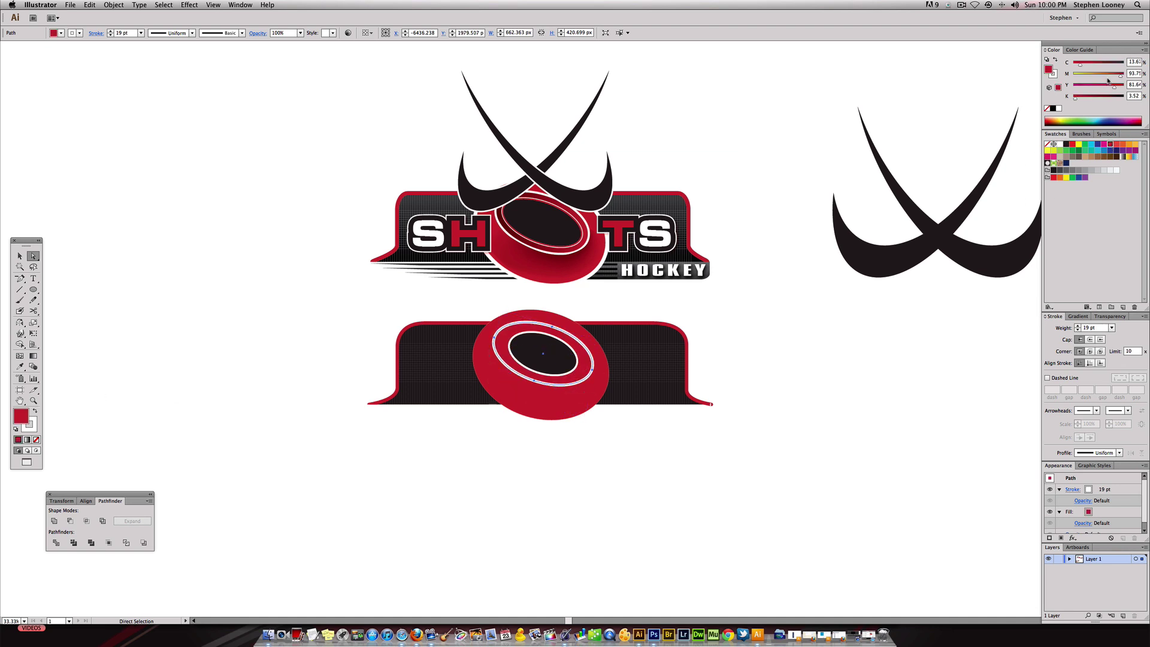
pyautogui.moveTo(1085, 99); pyautogui.dragTo(1091, 99)
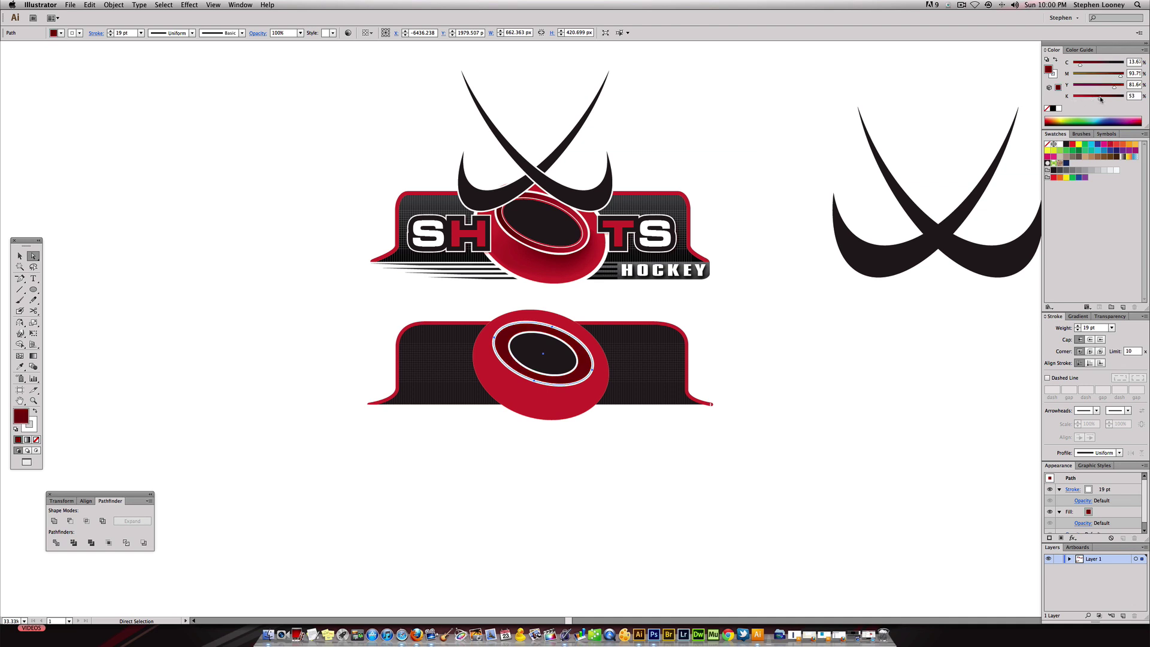
pyautogui.click(714, 152)
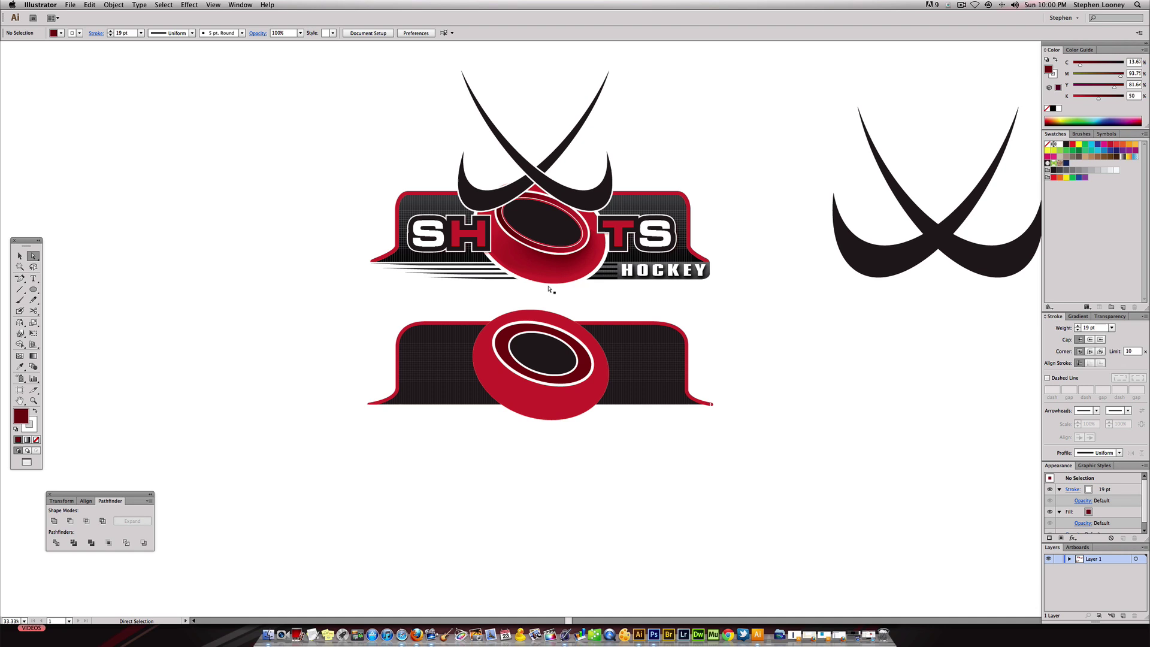
# Set the white stroke weight of the puck's innermost black ellipse to 5 pt
pyautogui.click(551, 356)
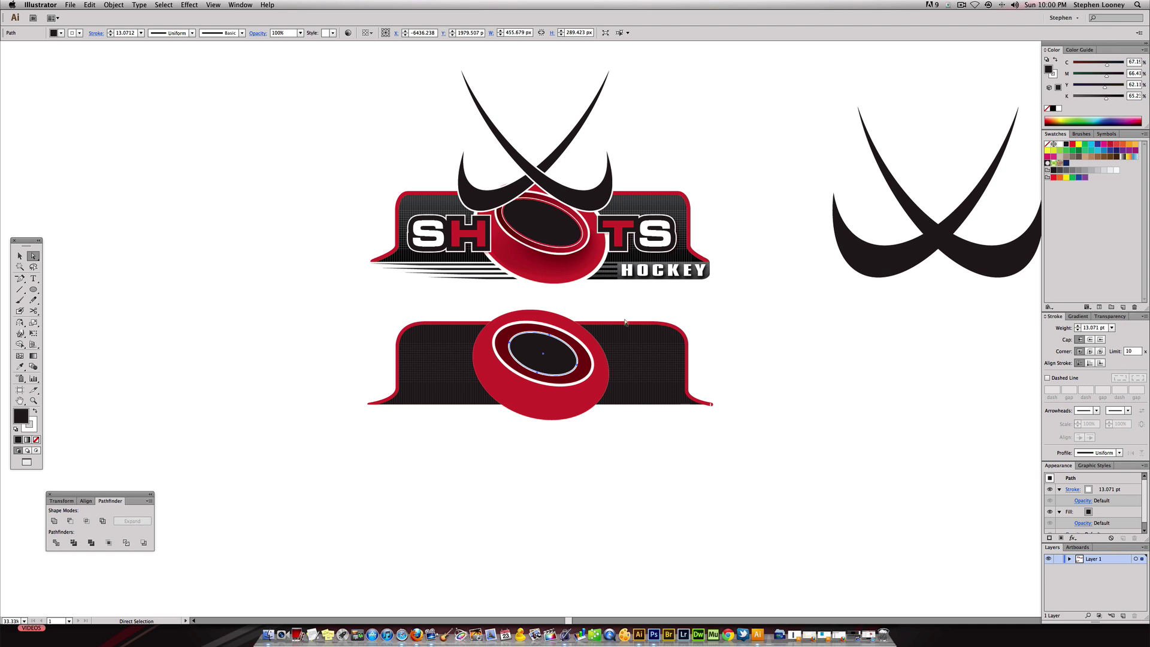
pyautogui.click(1077, 330)
pyautogui.click(1077, 330)
pyautogui.click(1078, 330)
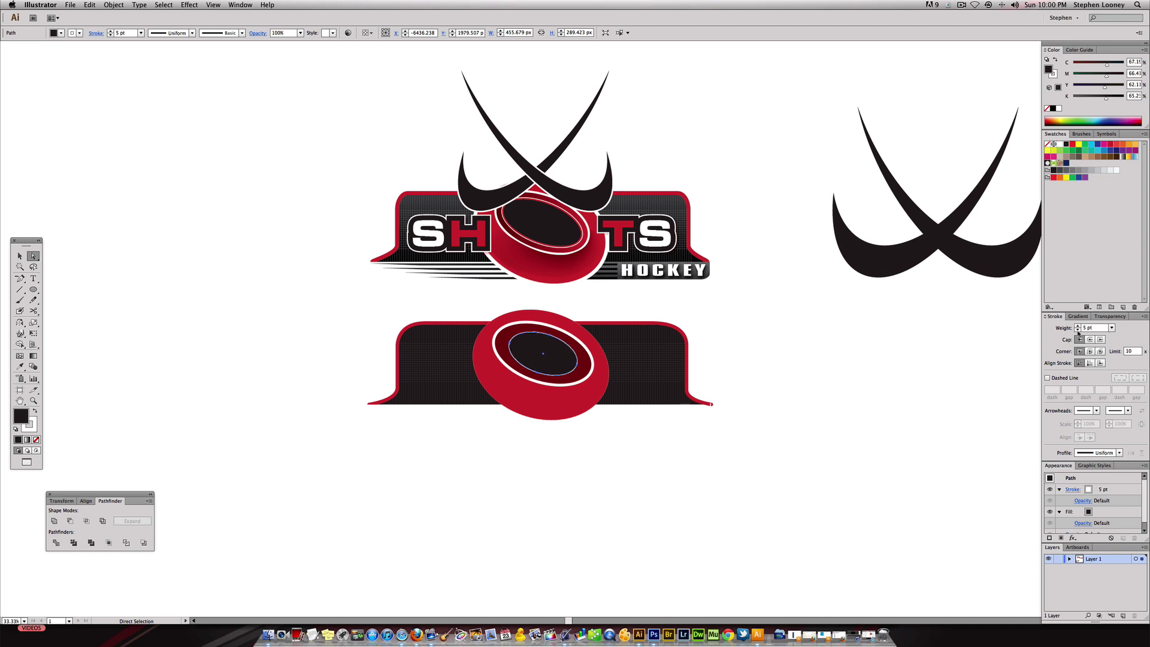
pyautogui.click(556, 345)
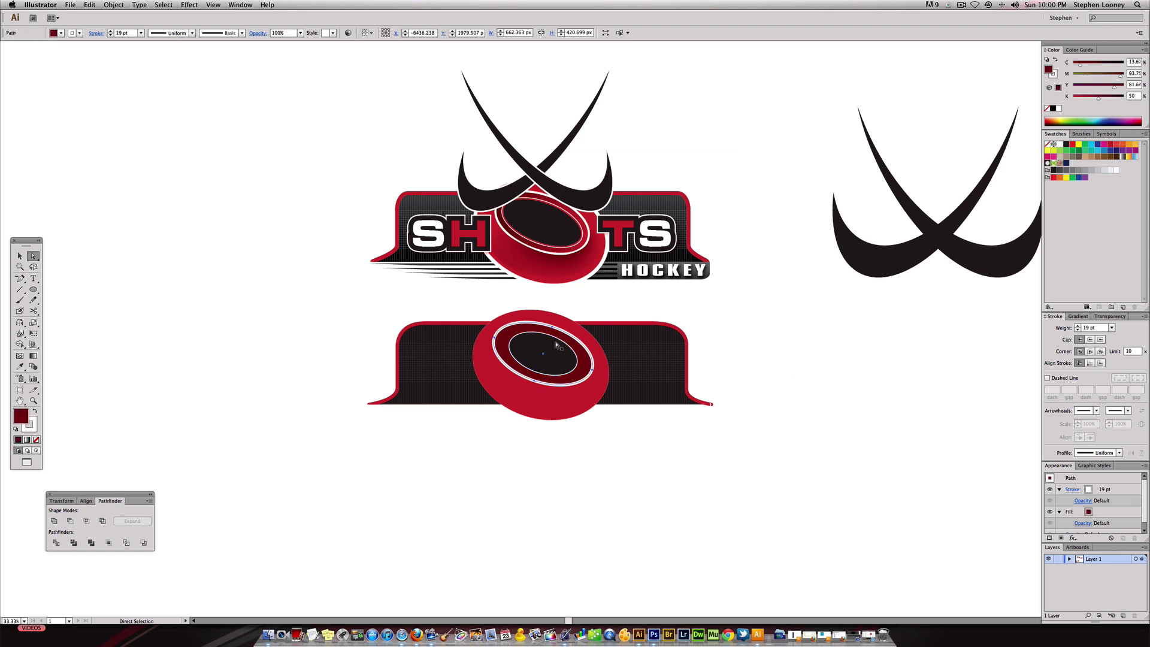
# Place a slightly smaller concentric copy of the innermost black ellipse inside it, about 426 by 261 px
pyautogui.keyDown('super'); pyautogui.click(556, 346); pyautogui.keyUp('super')
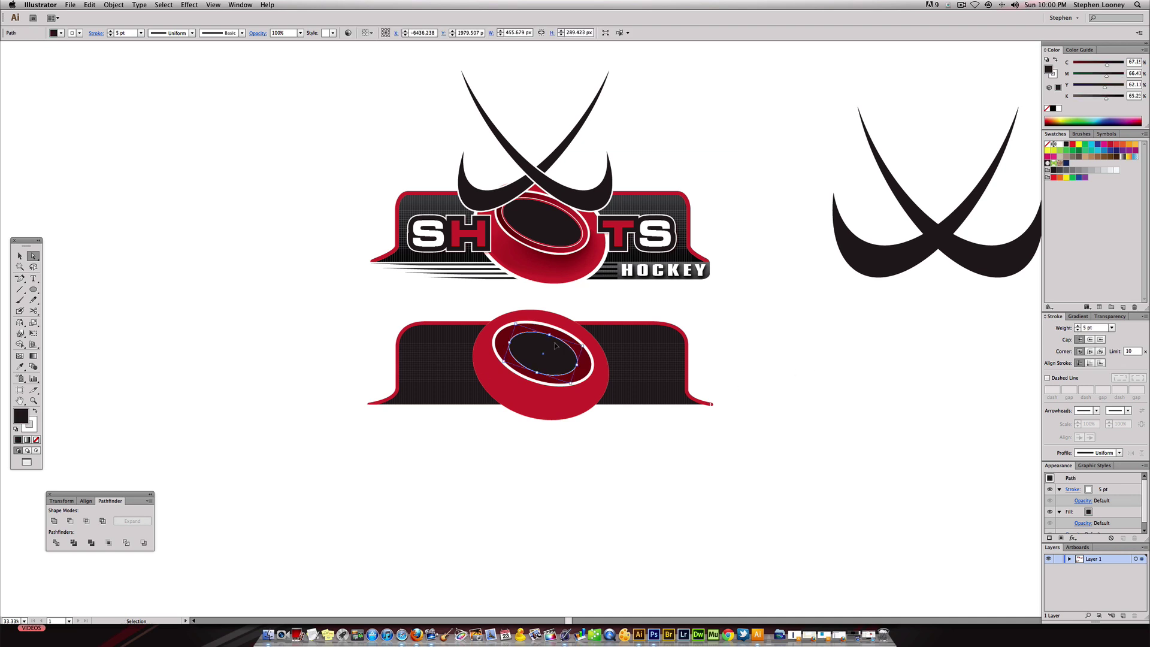
pyautogui.press('e')
pyautogui.moveTo(585, 344); pyautogui.dragTo(580, 347)
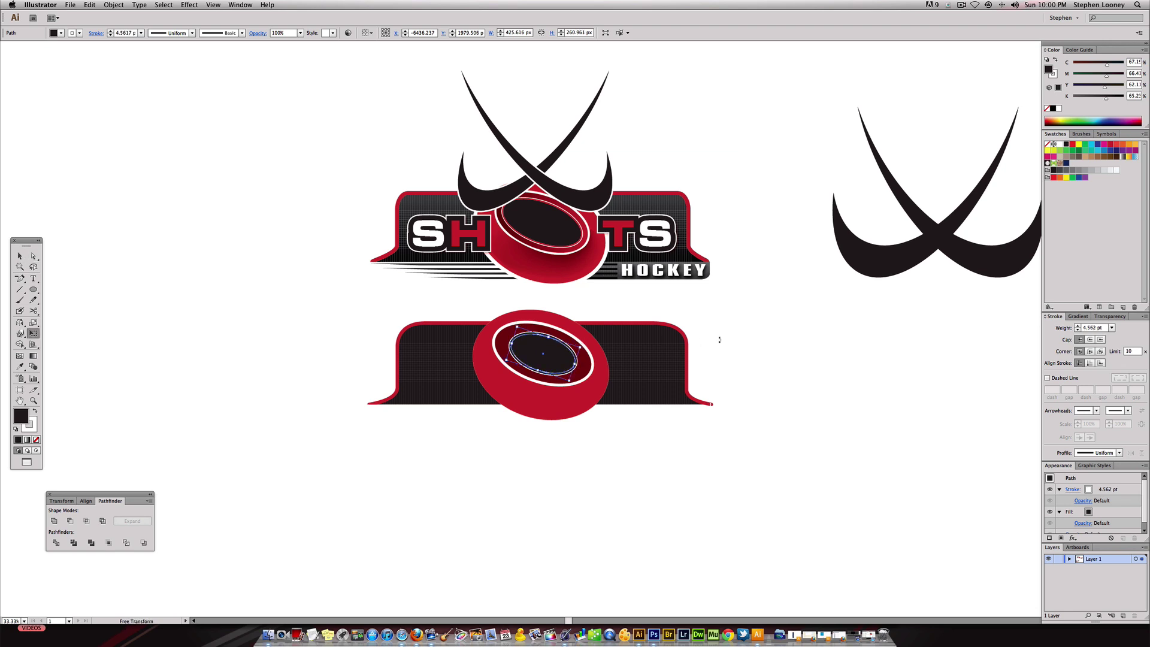
pyautogui.press('a')
pyautogui.click(749, 344)
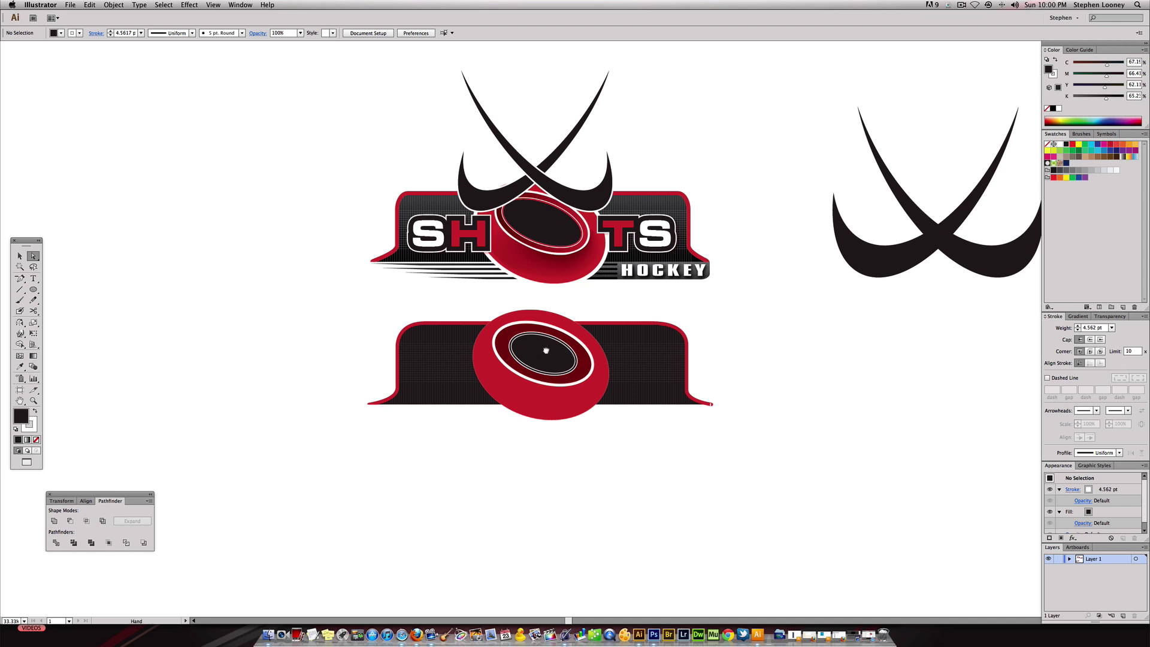
pyautogui.moveTo(543, 352); pyautogui.dragTo(545, 353)
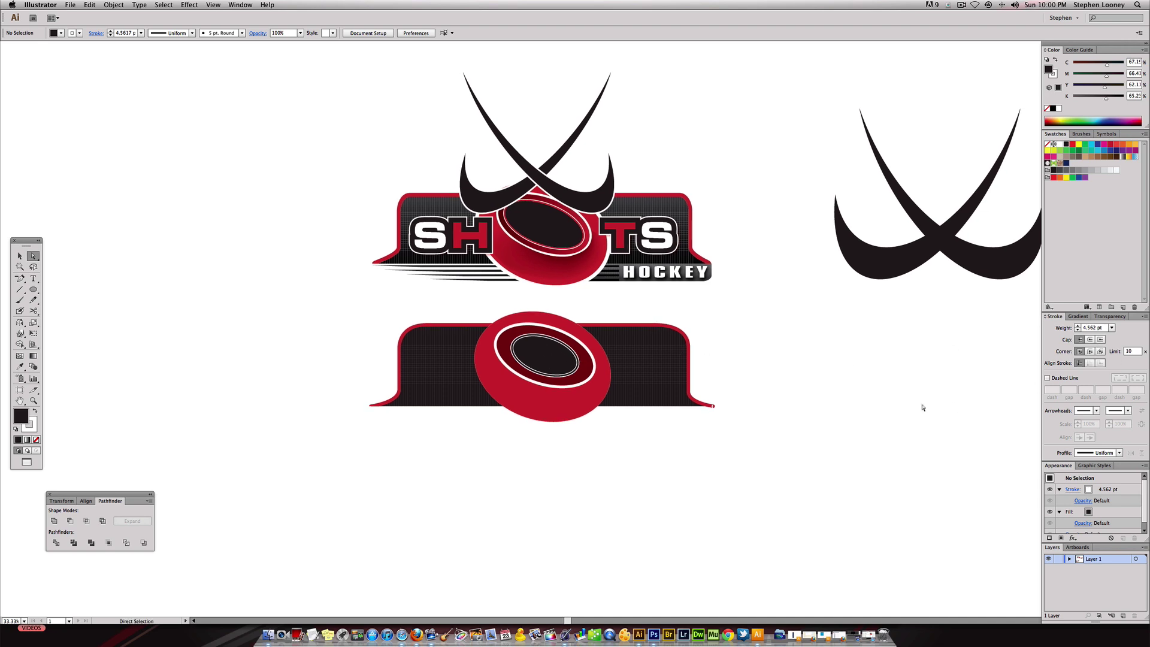
pyautogui.click(566, 392)
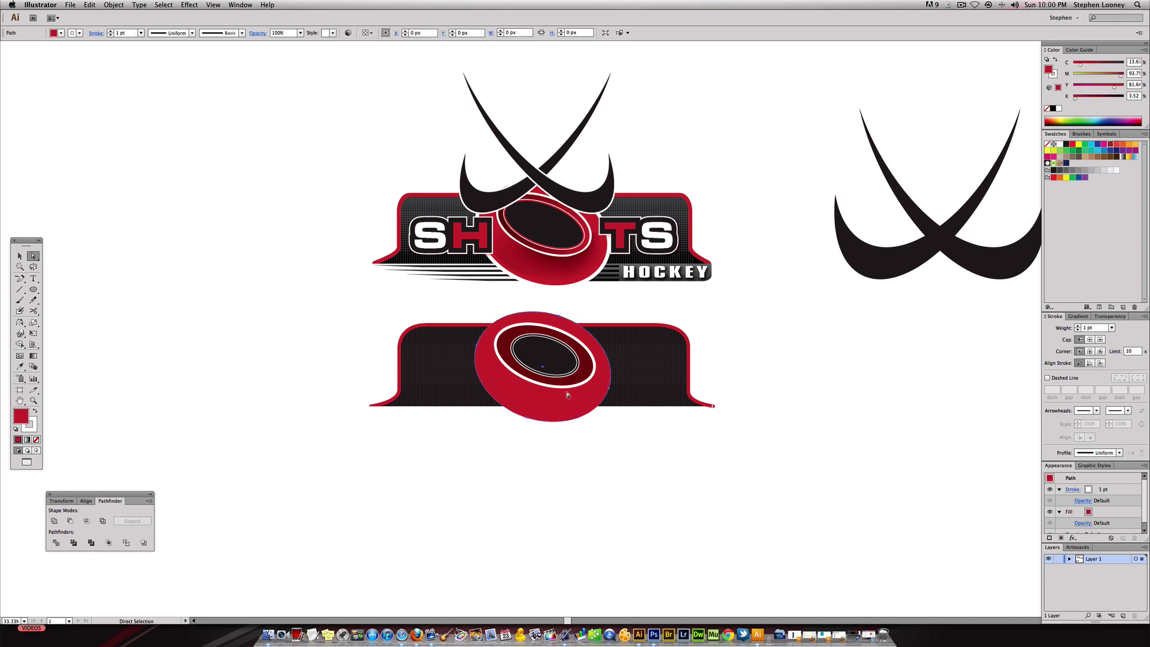
pyautogui.keyDown('super'); pyautogui.click(775, 357); pyautogui.keyUp('super')
pyautogui.click(538, 399)
pyautogui.press('super+shift+a')
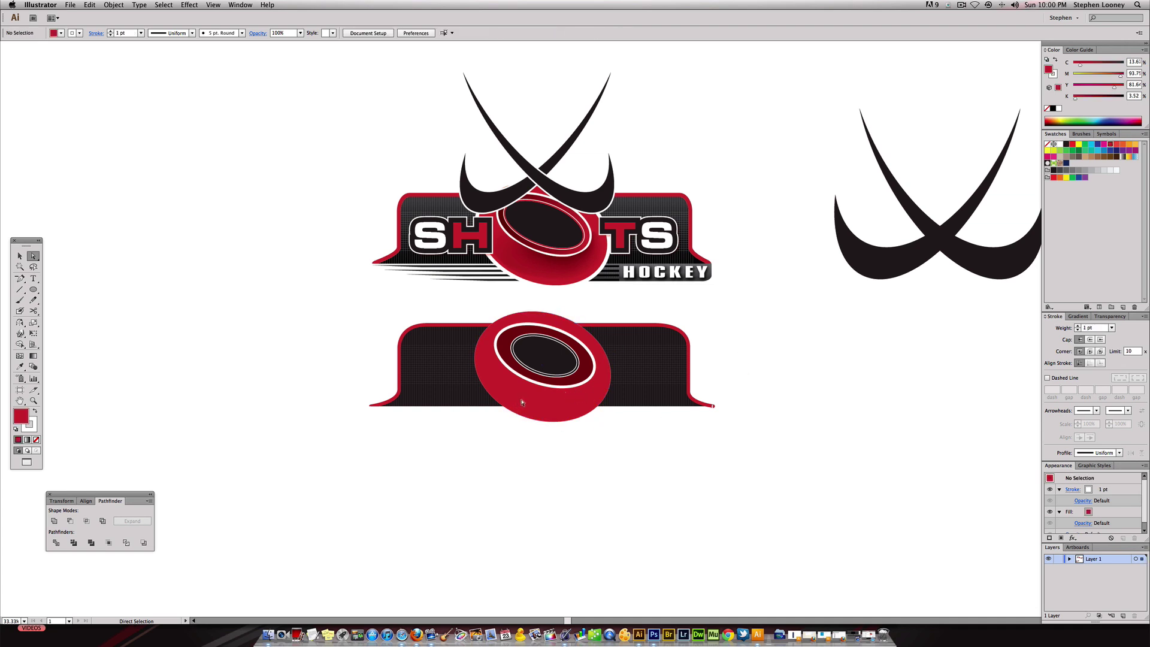
pyautogui.click(519, 401)
pyautogui.press('super+shift+a')
# Add a gradient mesh point in the lower part of the puck's red ellipse and darken it to 27% black
pyautogui.click(19, 356)
pyautogui.click(541, 401)
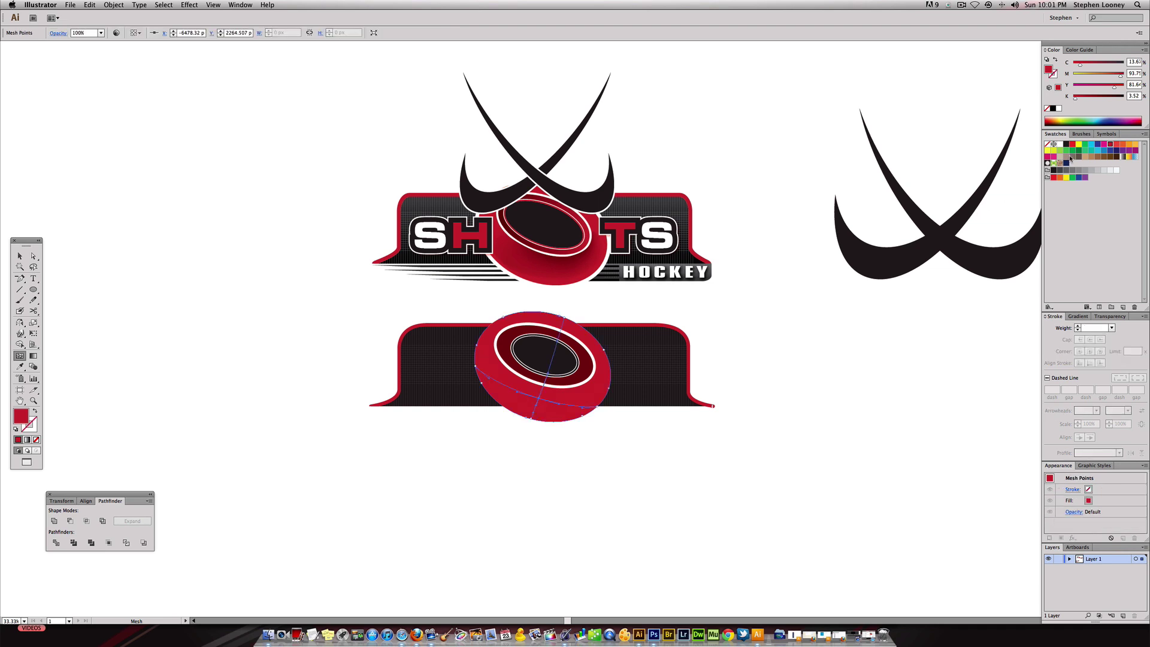
pyautogui.scroll(-2, 654, 449)
pyautogui.hscroll(-3, 654, 449)
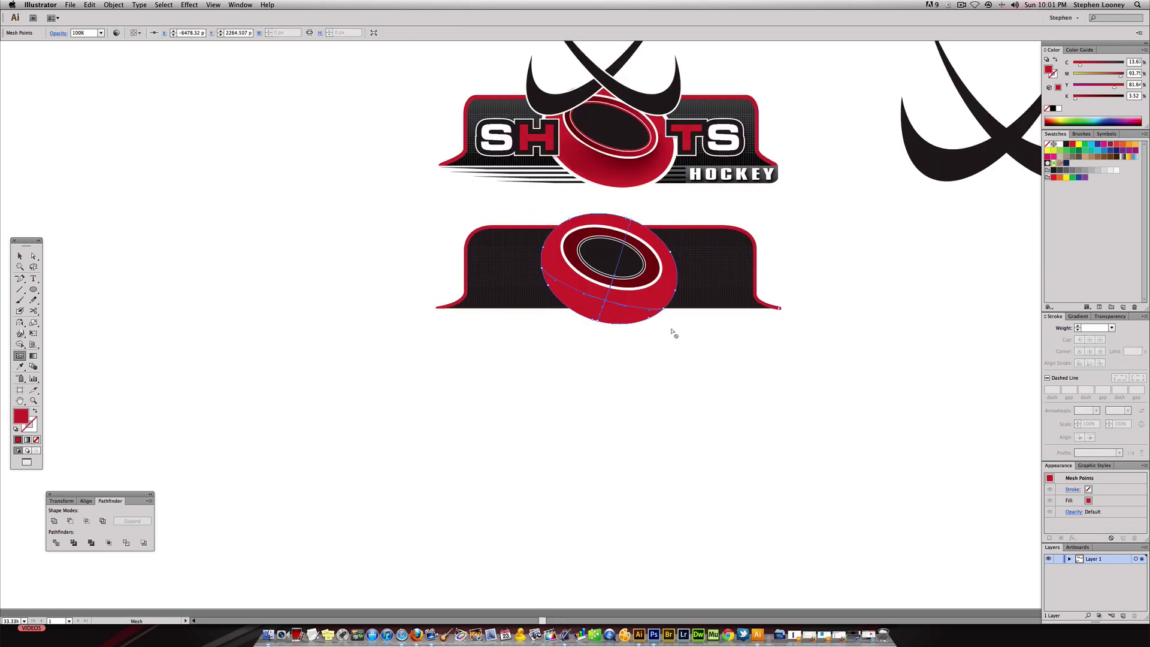
pyautogui.hscroll(4, 673, 333)
pyautogui.scroll(2, 672, 332)
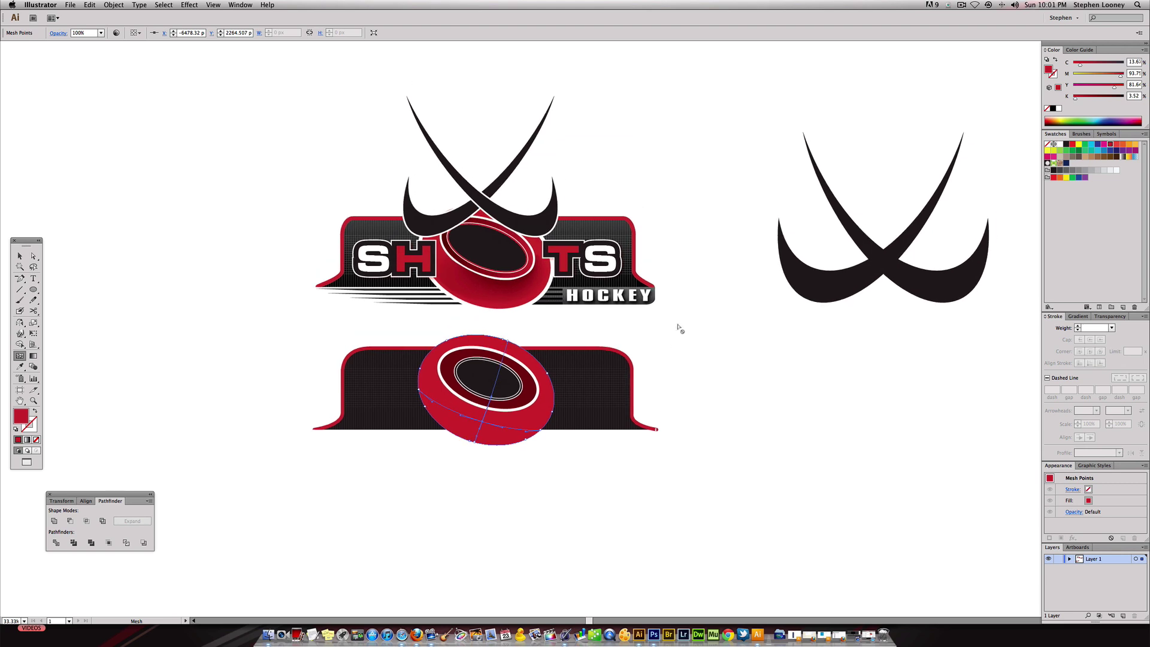
pyautogui.moveTo(1077, 101); pyautogui.dragTo(1086, 100)
pyautogui.press('a')
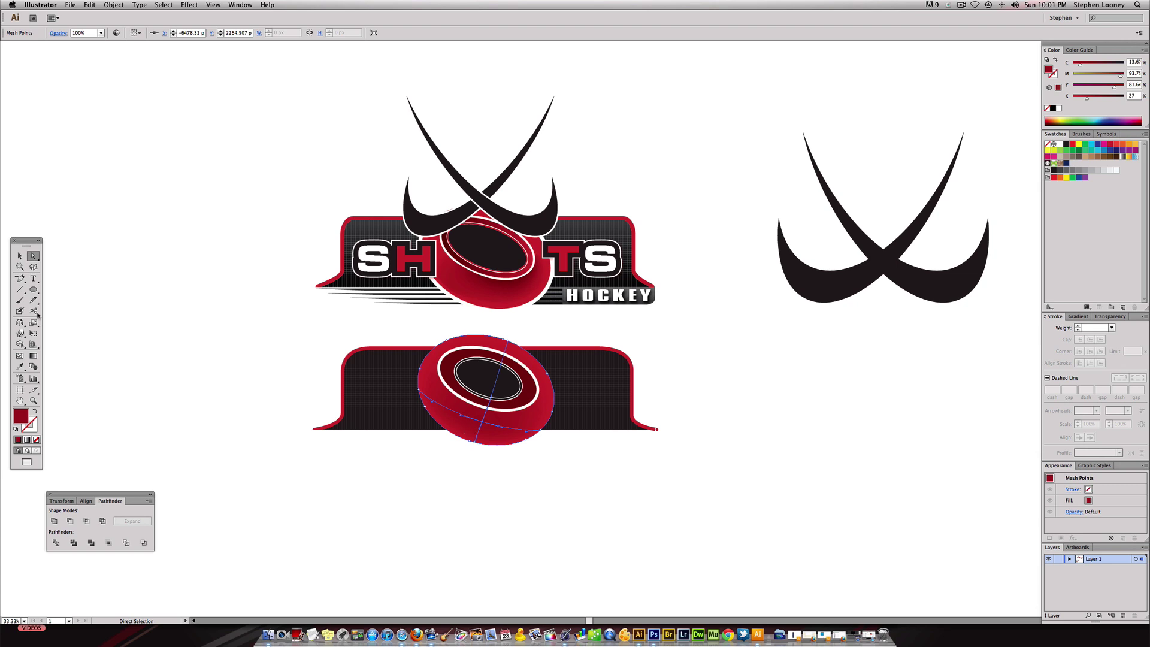
# Add two more mesh points in the same dark red on either side of the first one along the puck's lower edge
pyautogui.click(20, 356)
pyautogui.click(512, 419)
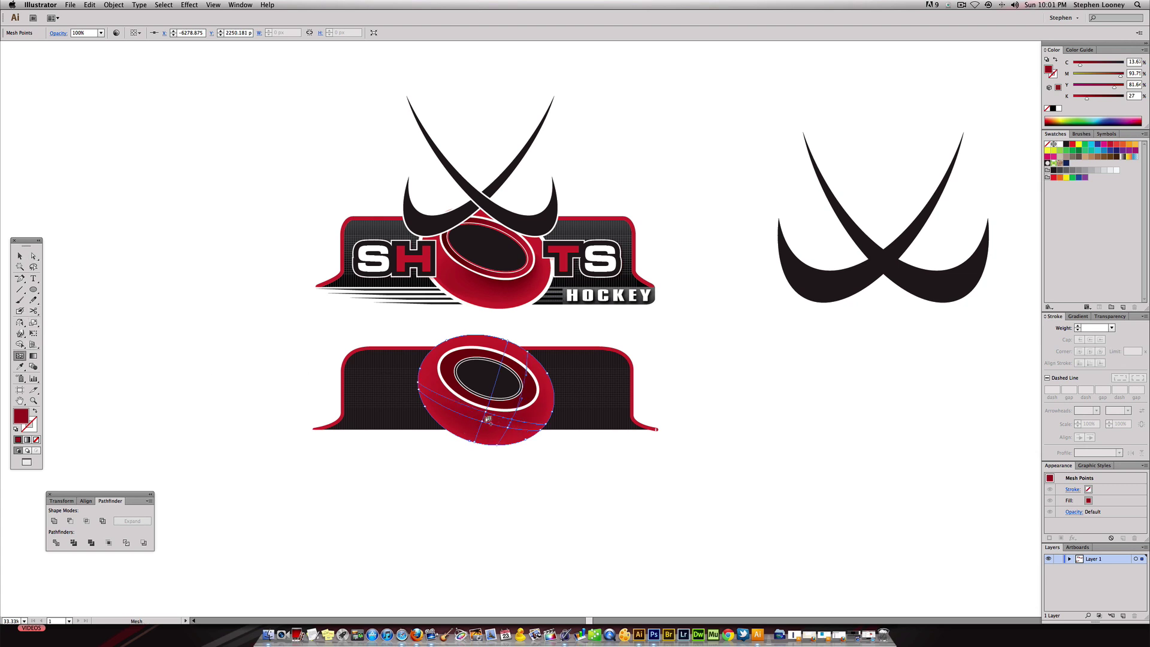
pyautogui.click(436, 397)
pyautogui.press('a')
pyautogui.click(637, 390)
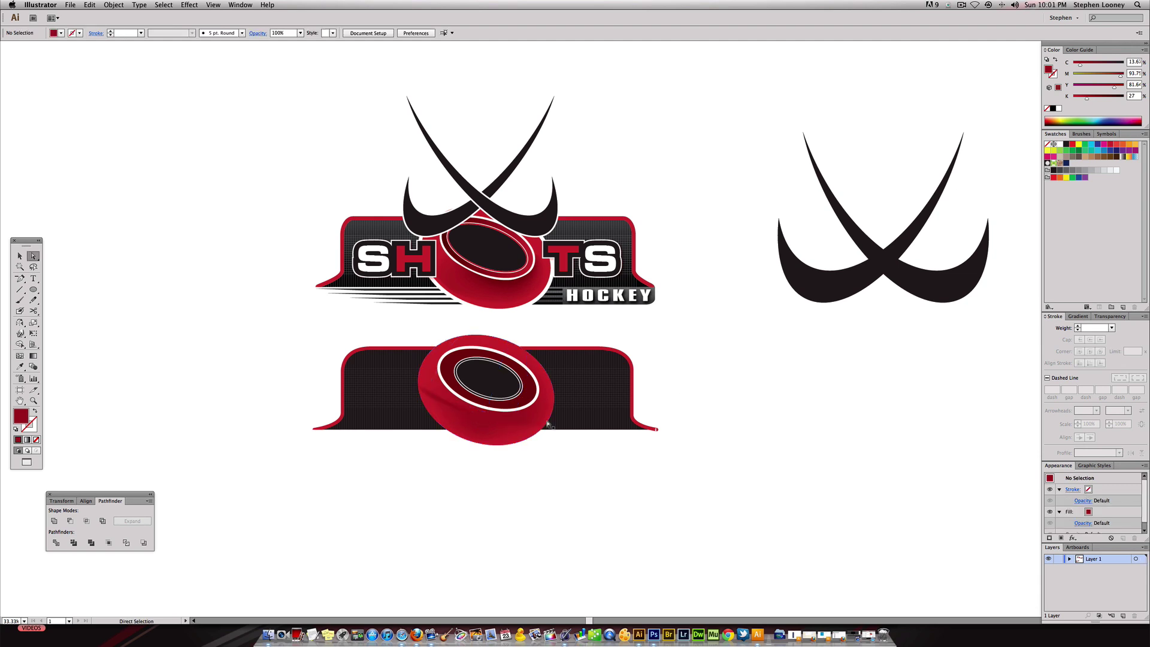
# Move the middle mesh point down toward the puck's lower rim and adjust the neighbouring mesh points to reshape the shading
pyautogui.click(463, 408)
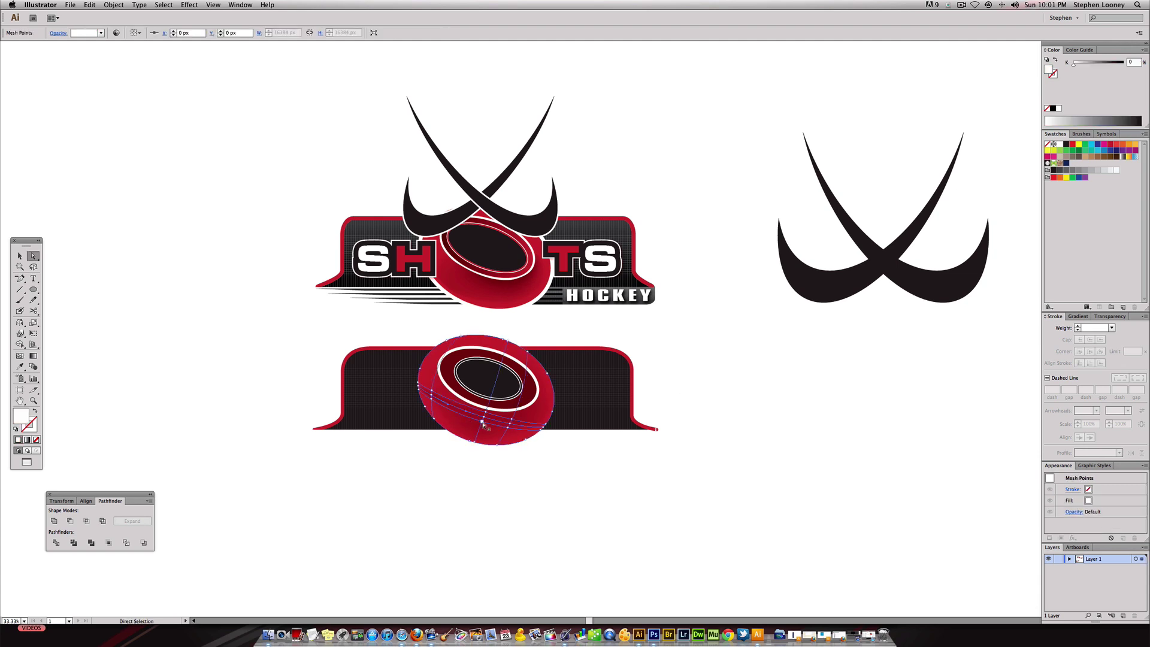
pyautogui.moveTo(482, 422); pyautogui.dragTo(481, 437)
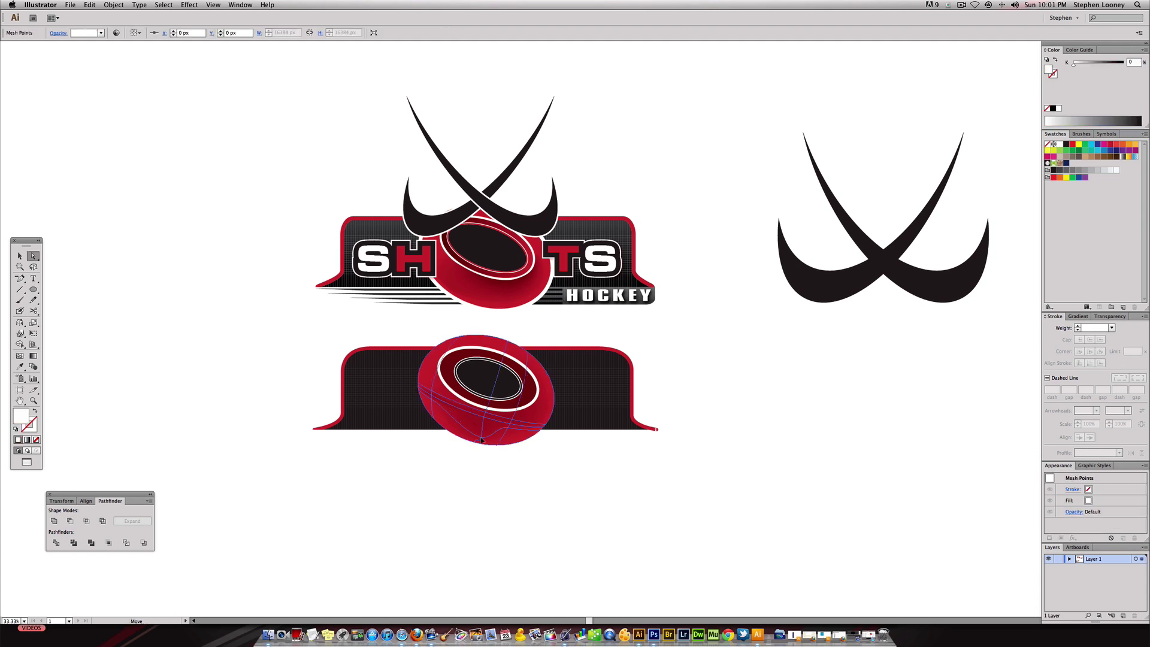
pyautogui.click(433, 402)
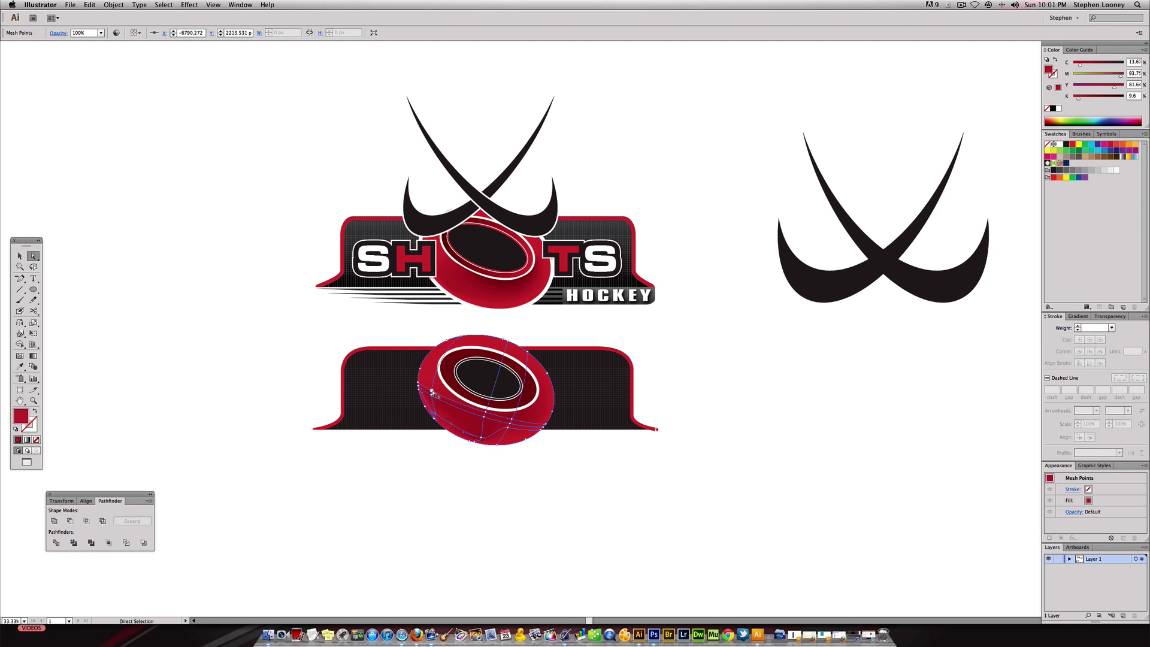
pyautogui.click(480, 412)
pyautogui.click(767, 357)
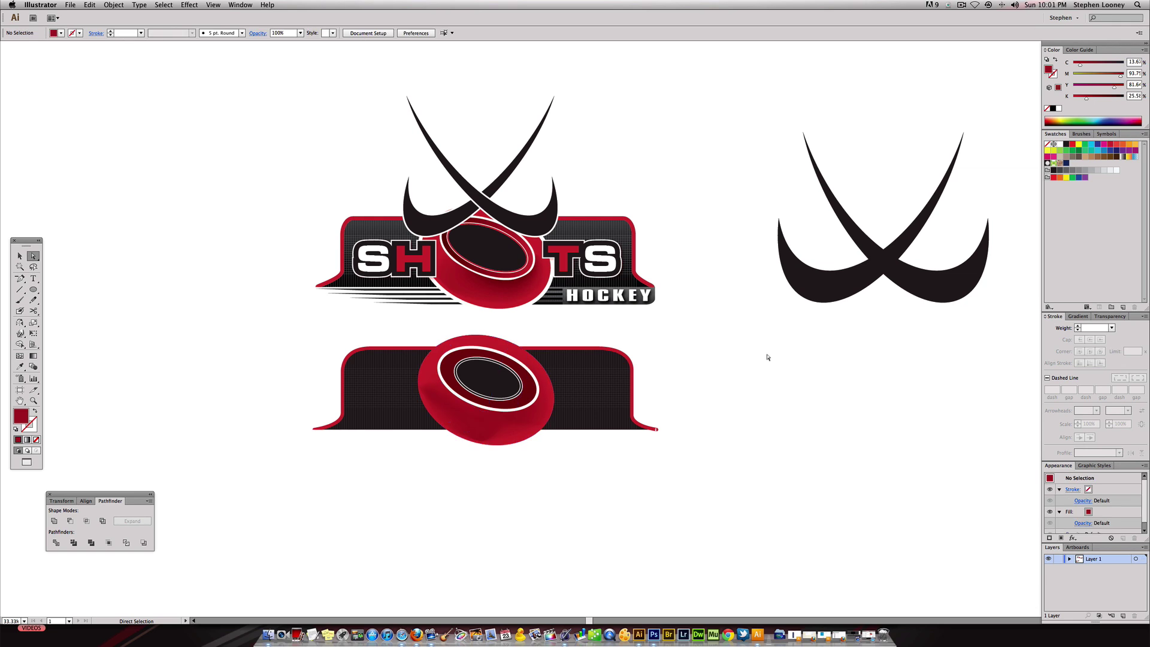
# Shift the lower mesh patches of the red ellipse slightly to smooth the puck's side shading
pyautogui.click(498, 436)
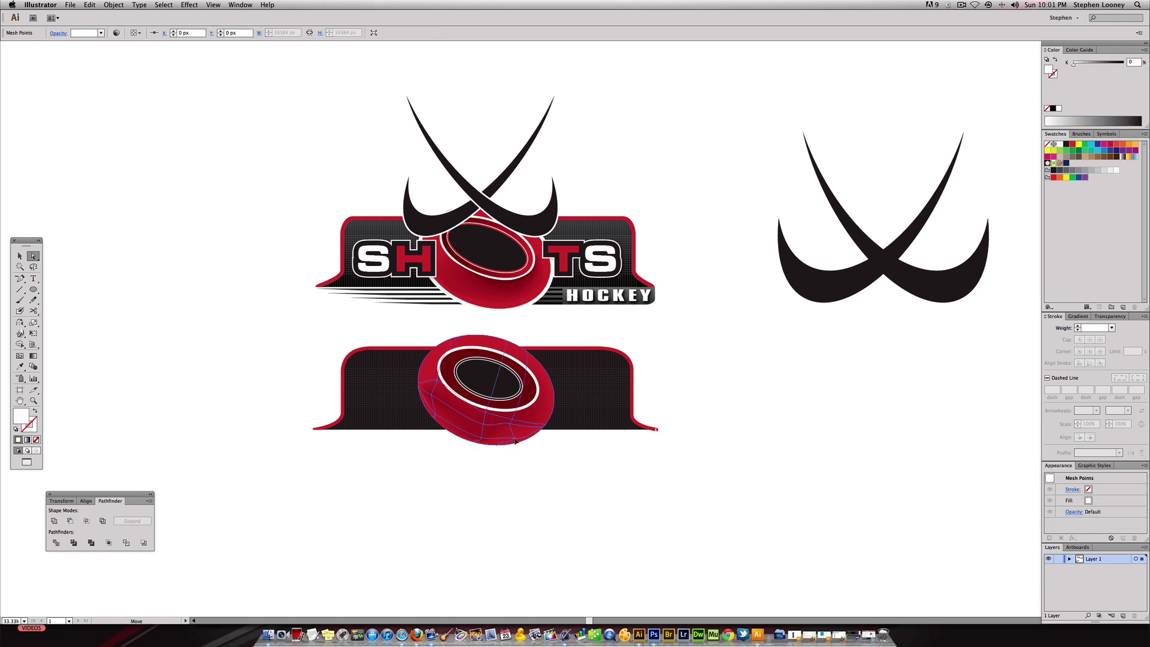
pyautogui.click(674, 359)
pyautogui.moveTo(486, 426); pyautogui.dragTo(481, 422)
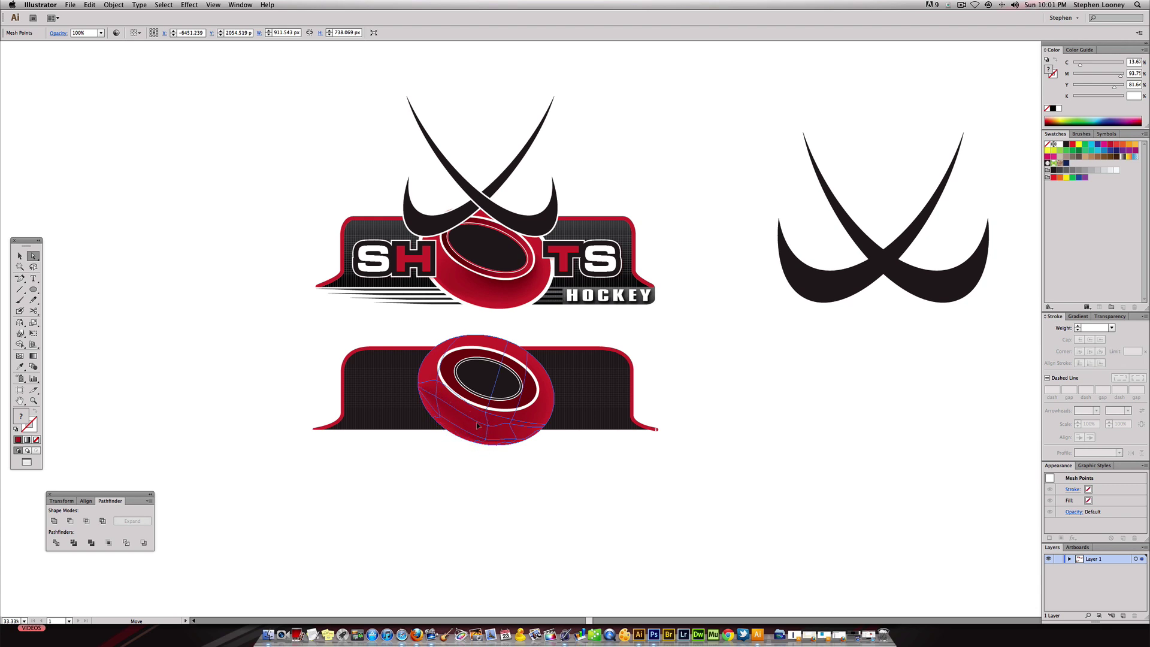
pyautogui.click(605, 367)
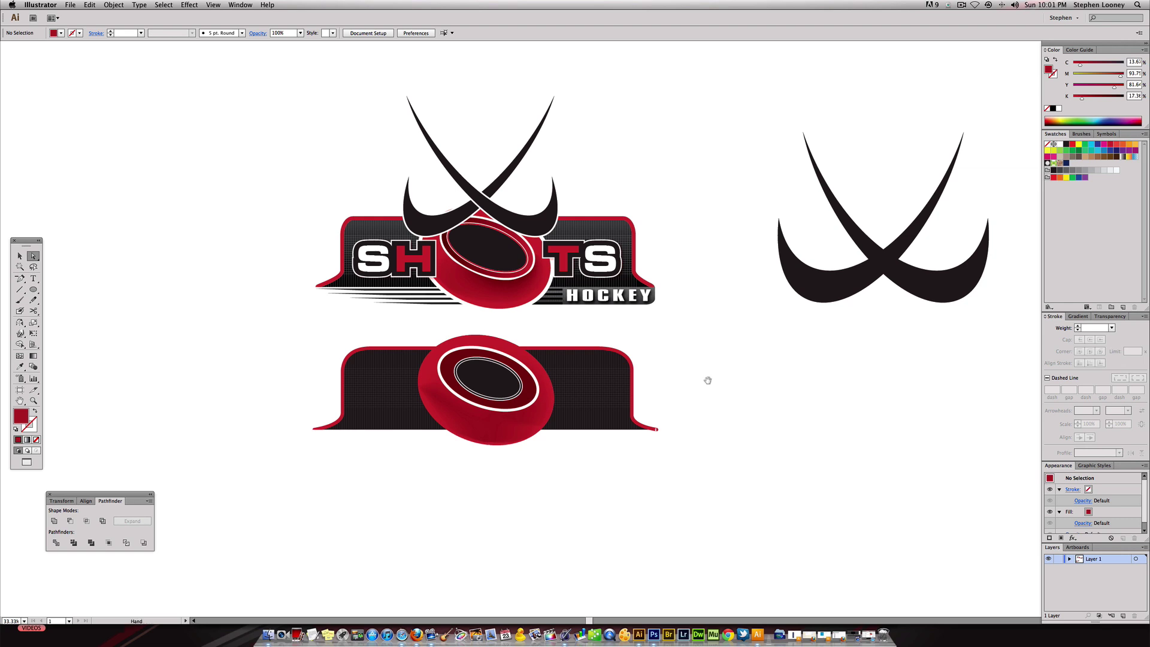
# Add the text "SH", enlarge it to about 358.5 pt and place it on the panel just left of the puck
pyautogui.scroll(-1, 706, 377)
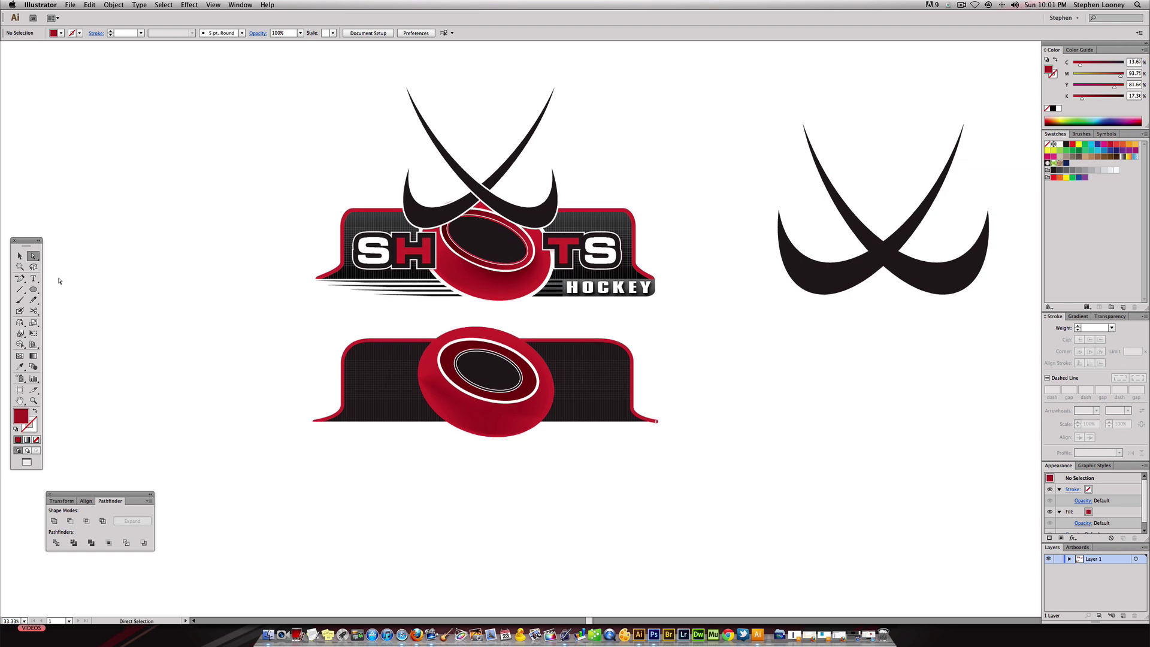
pyautogui.click(33, 279)
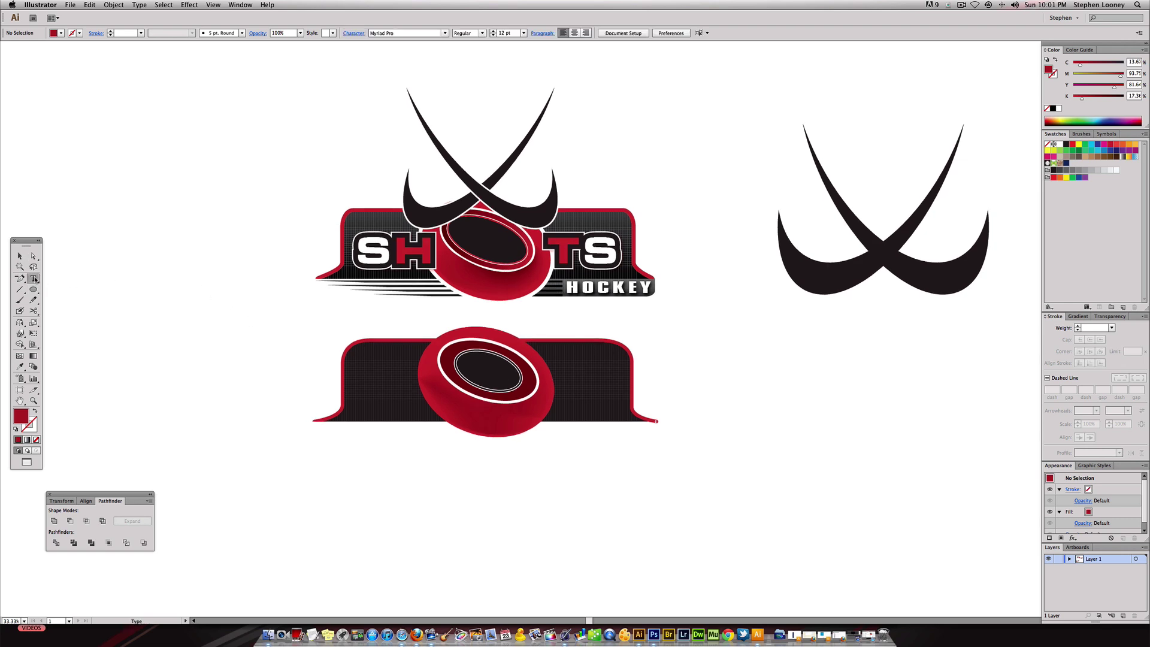
pyautogui.click(362, 457)
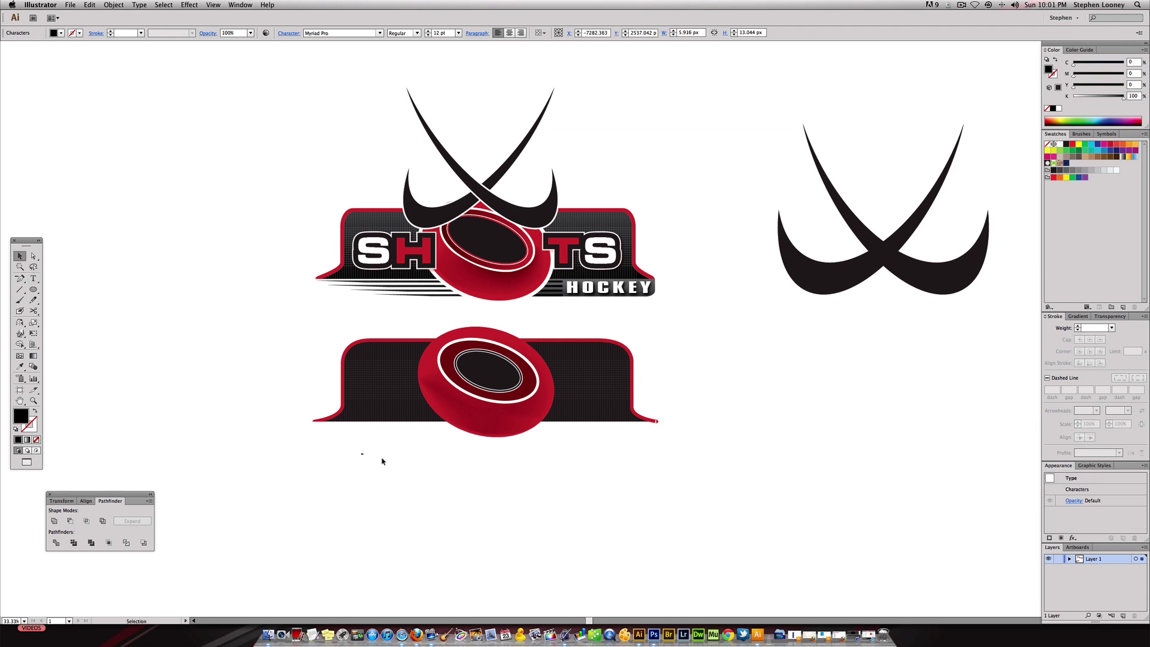
pyautogui.press('Escape')
pyautogui.moveTo(366, 450); pyautogui.dragTo(419, 393)
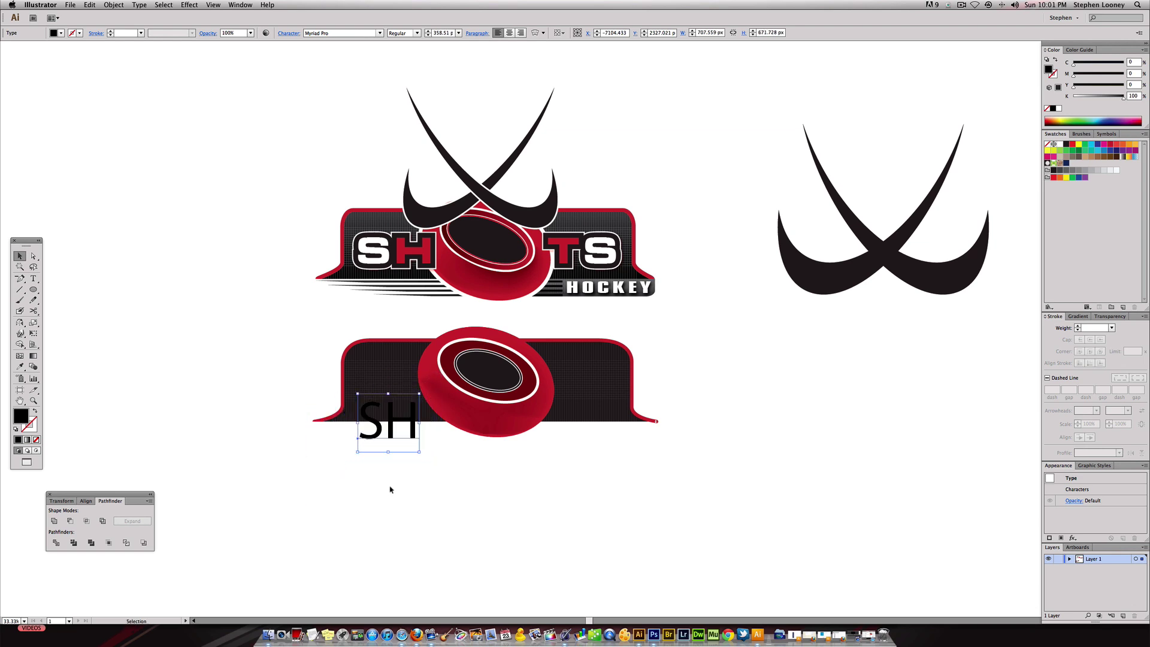
pyautogui.scroll(1, 351, 85)
pyautogui.moveTo(372, 426); pyautogui.dragTo(373, 379)
# Change the "SH" text to the Microgramma Becker Bold Extended font and scale it down to about 271 pt
pyautogui.click(379, 34)
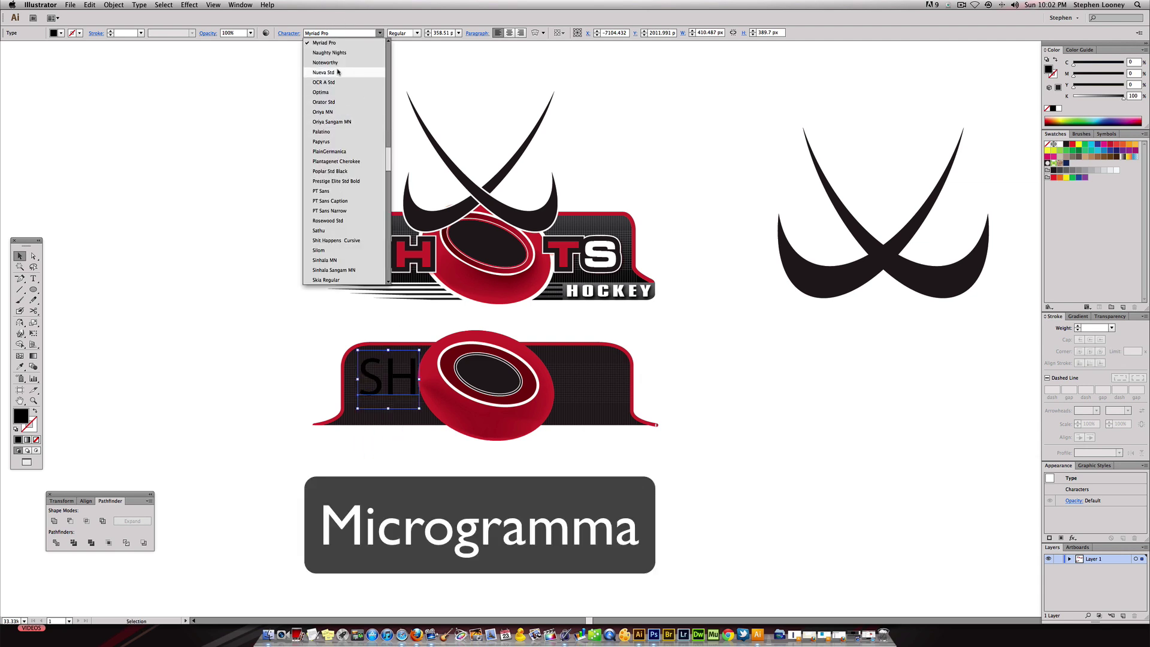
pyautogui.scroll(-5, 345, 90)
pyautogui.scroll(3, 373, 120)
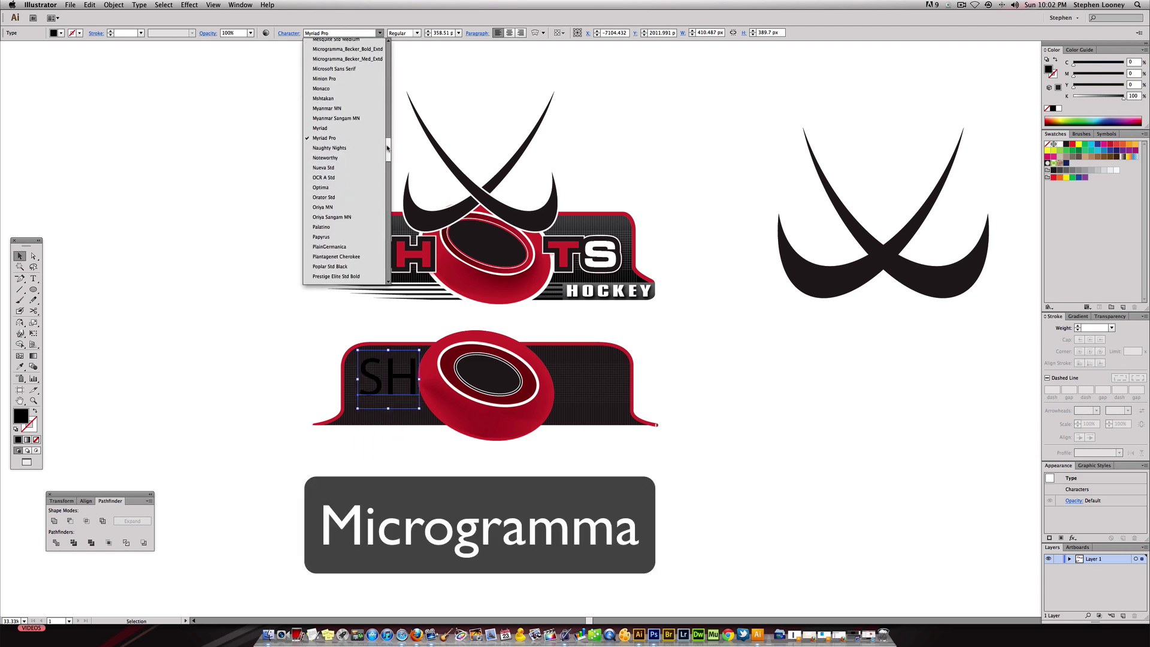
pyautogui.click(351, 50)
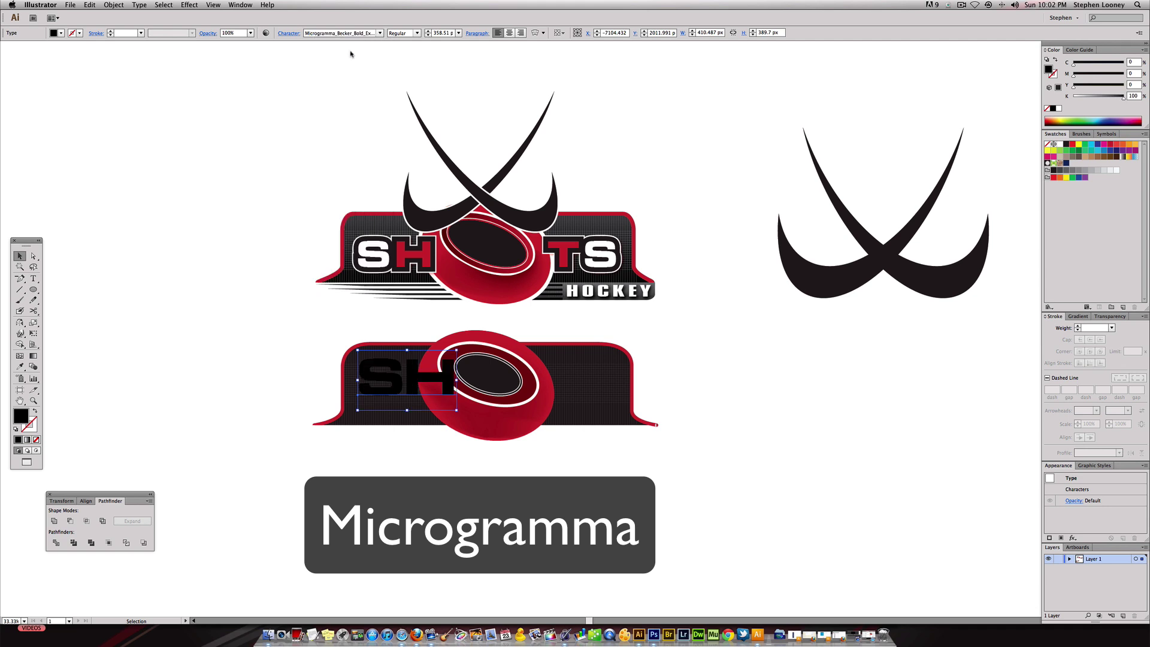
pyautogui.moveTo(456, 350); pyautogui.dragTo(419, 382)
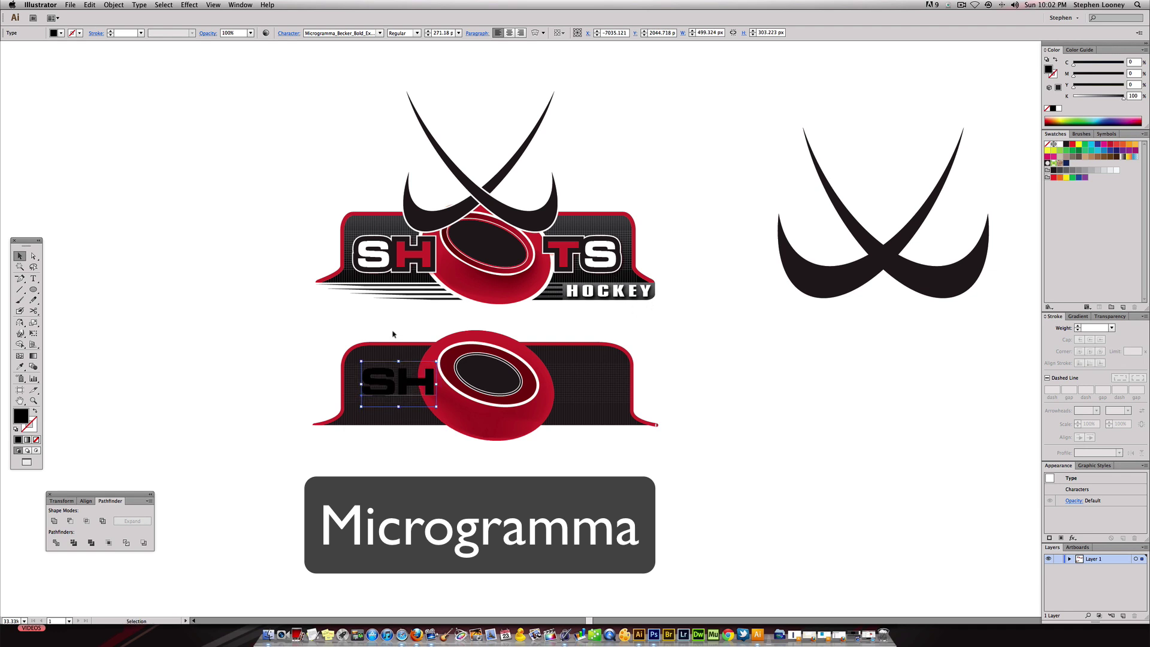
# Fill the "SH" lettering with white and give it a black stroke
pyautogui.click(1059, 144)
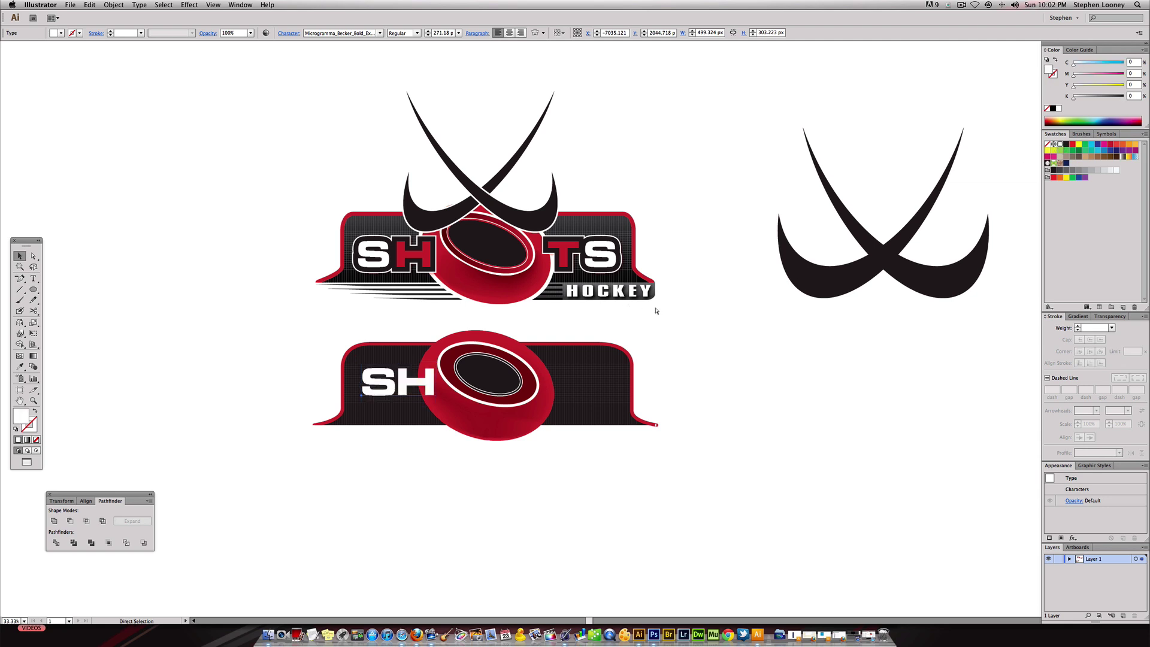
pyautogui.press('v')
pyautogui.click(33, 428)
pyautogui.click(1065, 145)
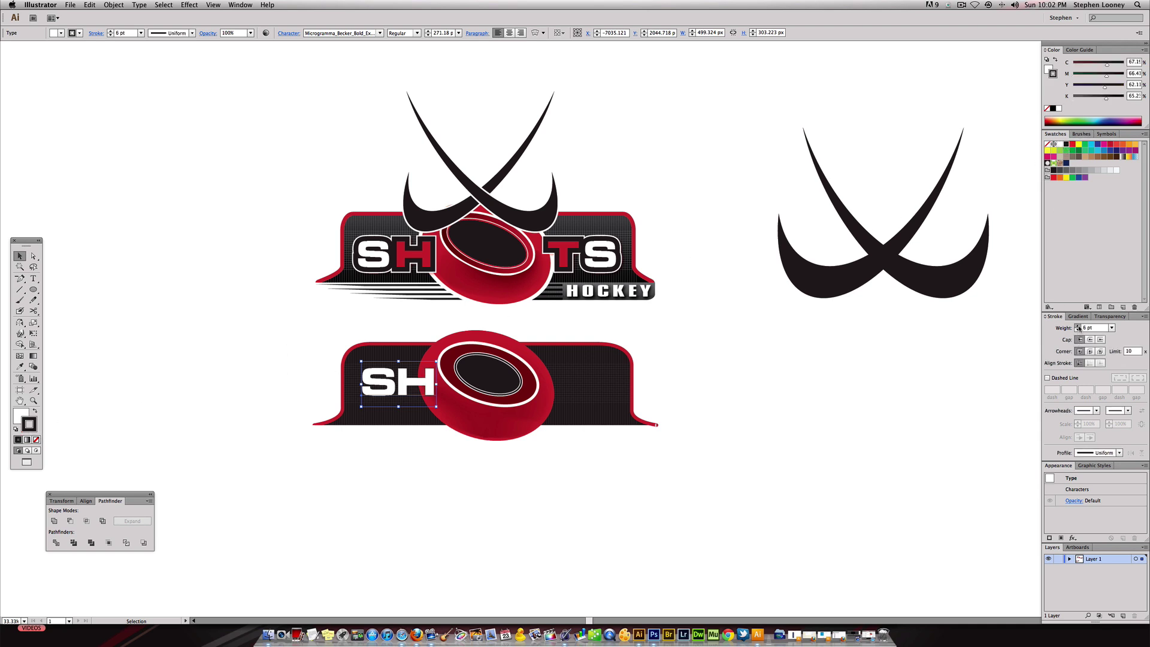
# Deselect the lettering and set the black stroke weight to 37 pt
pyautogui.press('super+shift+a')
pyautogui.click(1078, 325)
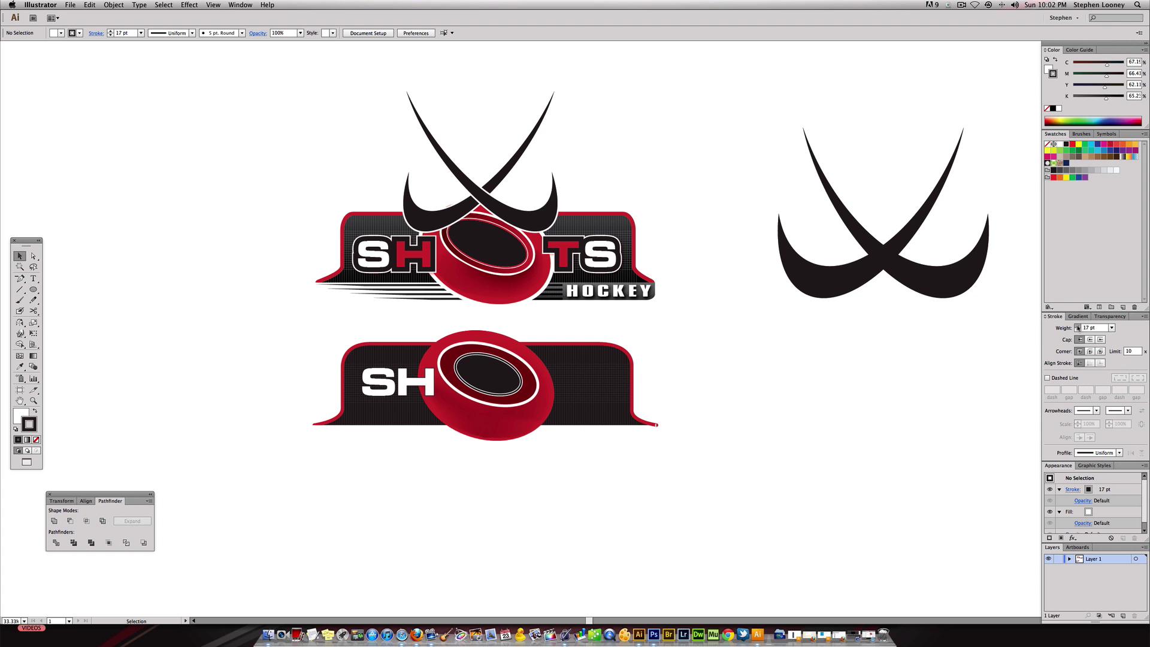
pyautogui.click(1091, 327)
pyautogui.scroll(-3, 118, 200)
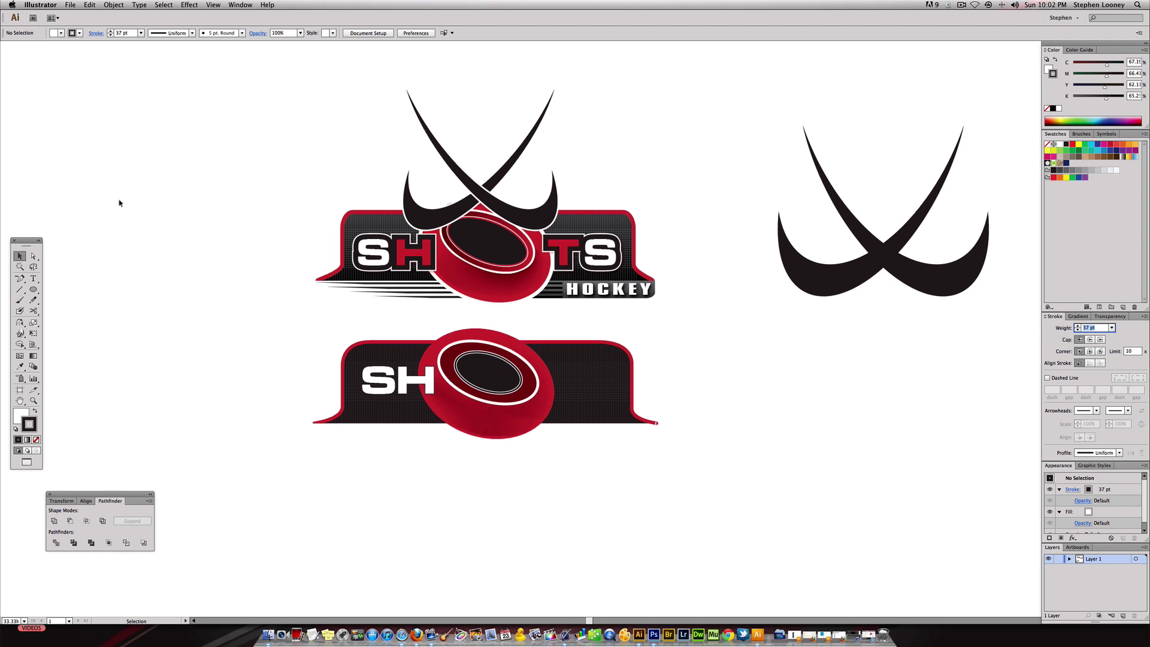
# Undo the trial move of the "SH" lettering and set the black stroke on its outlined copy to 29 pt
pyautogui.click(205, 274)
pyautogui.click(380, 364)
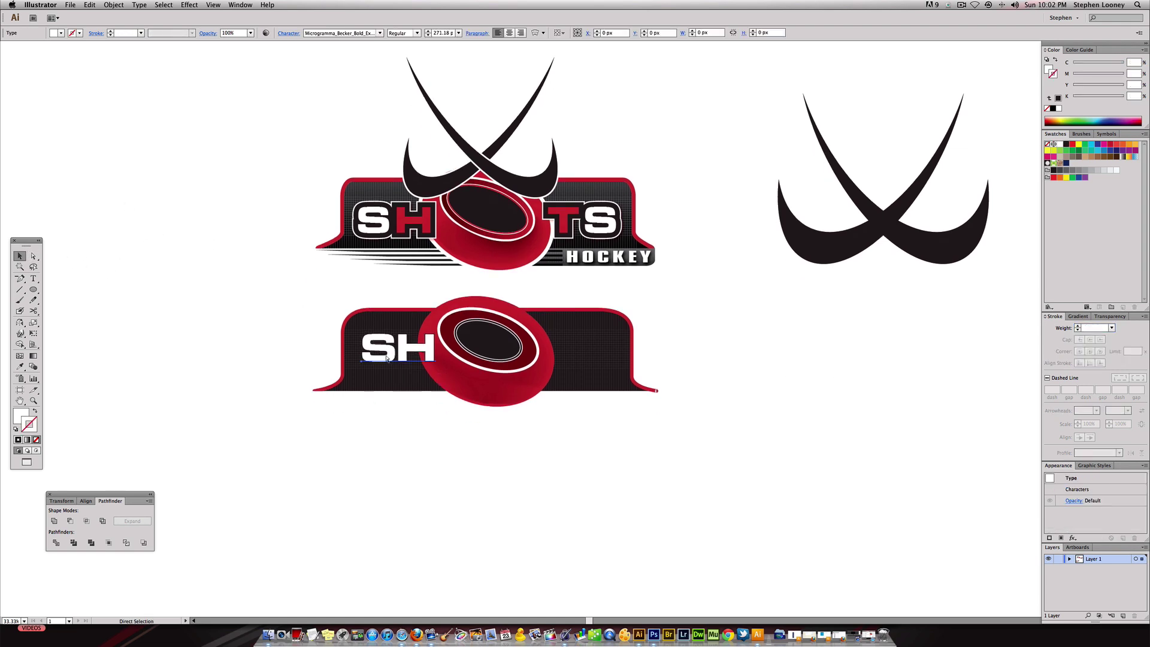
pyautogui.click(442, 402)
pyautogui.moveTo(381, 354); pyautogui.dragTo(323, 359)
pyautogui.press('super+z')
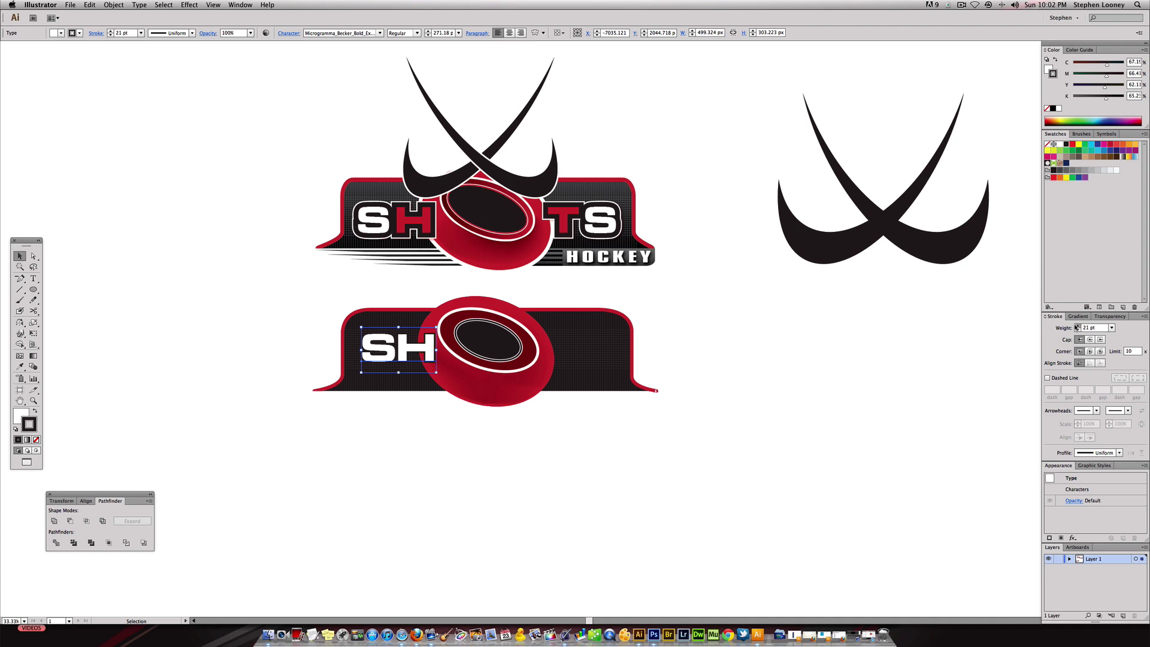
pyautogui.press('super+shift+a')
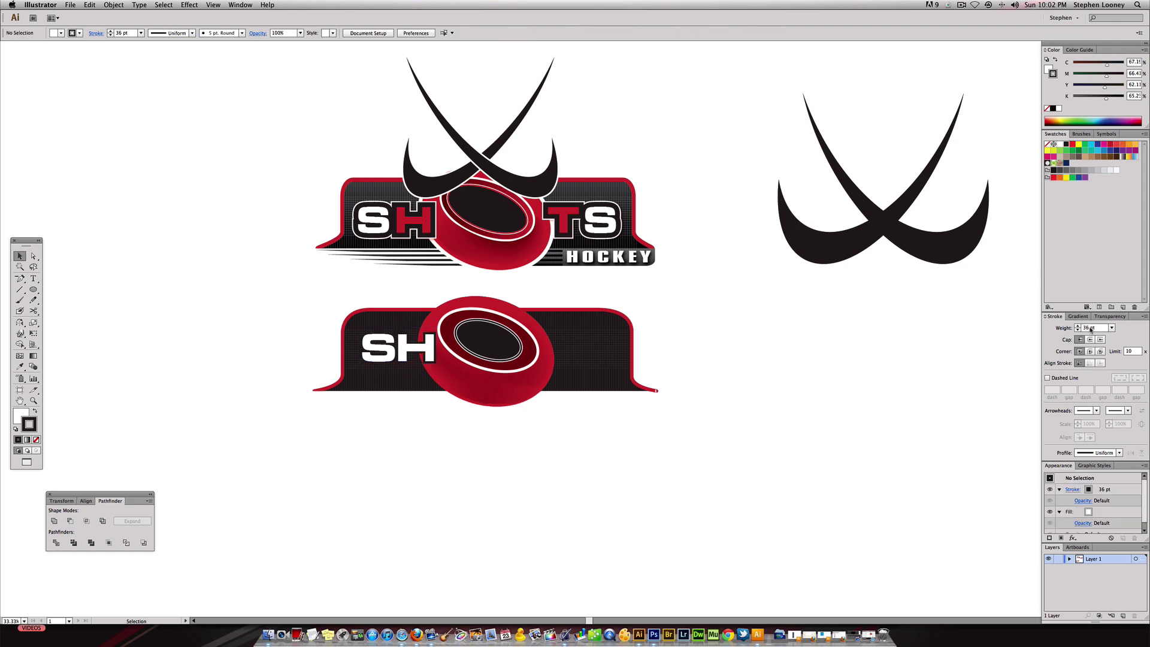
# Try raising the stroke weight to 216 pt with nothing selected
pyautogui.press('Up')
pyautogui.press('Up')
pyautogui.scroll(20, 1091, 330)
pyautogui.scroll(20, 1091, 330)
pyautogui.scroll(5, 677, 280)
pyautogui.scroll(-4, 275, 331)
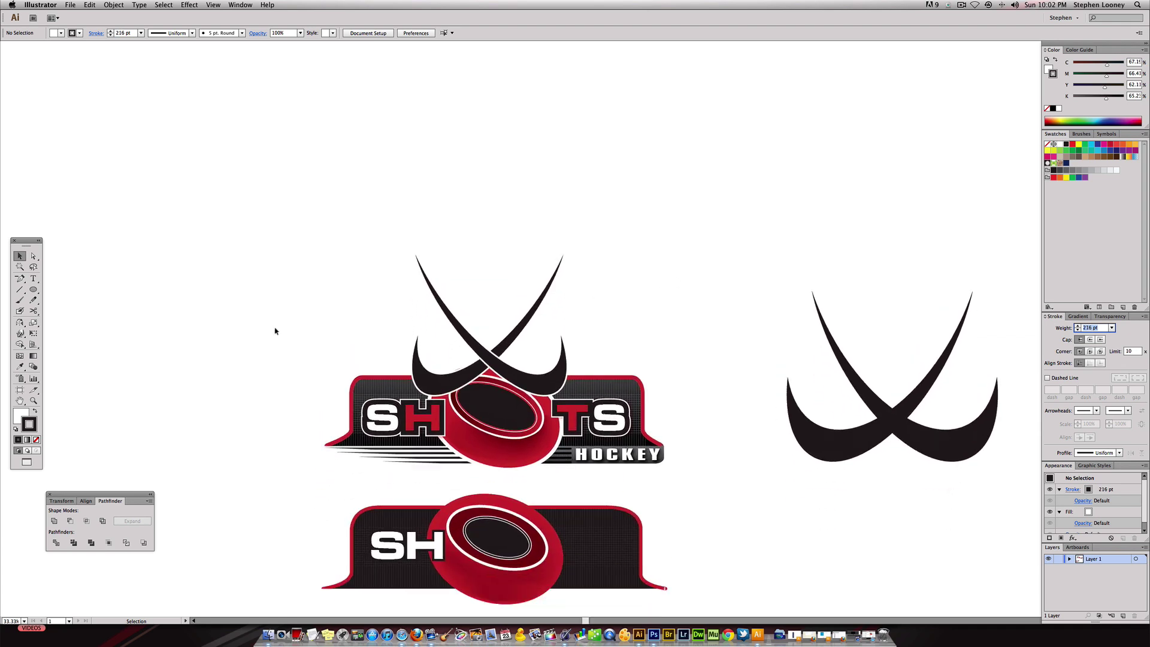
# Add a copy of the outlined "SH" lettering behind it with a black fill and a 49 pt white stroke
pyautogui.scroll(-2, 275, 331)
pyautogui.moveTo(419, 482)
pyautogui.mouseDown()
pyautogui.moveTo(440, 496)
pyautogui.moveTo(420, 479)
pyautogui.mouseUp()
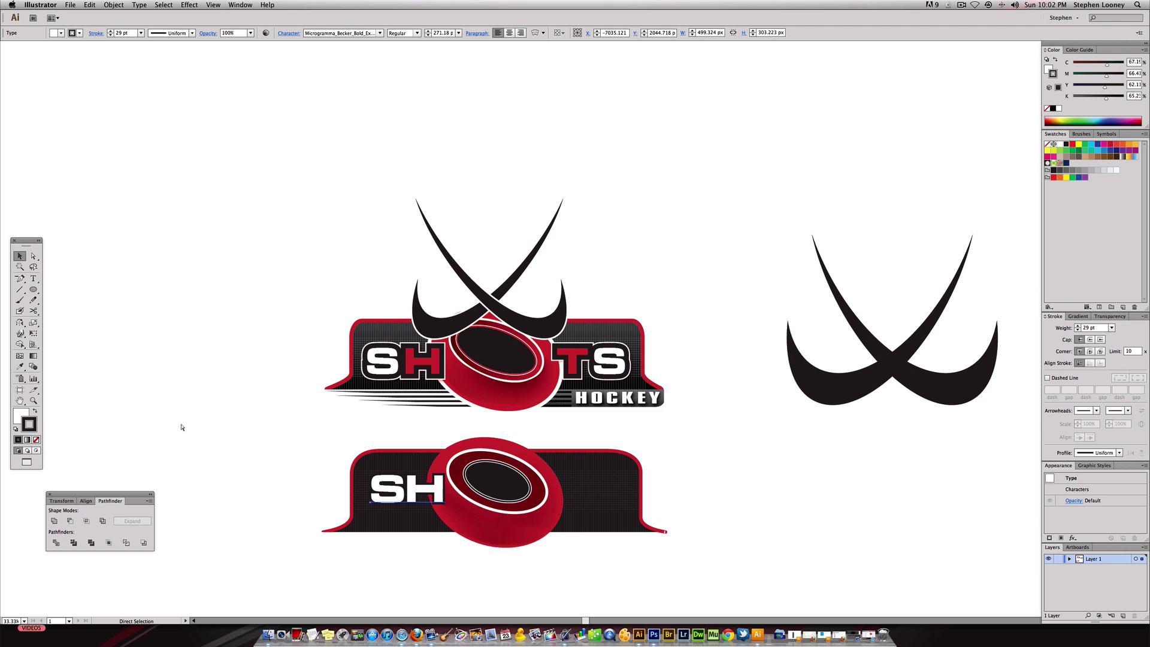
pyautogui.press('v')
pyautogui.click(35, 411)
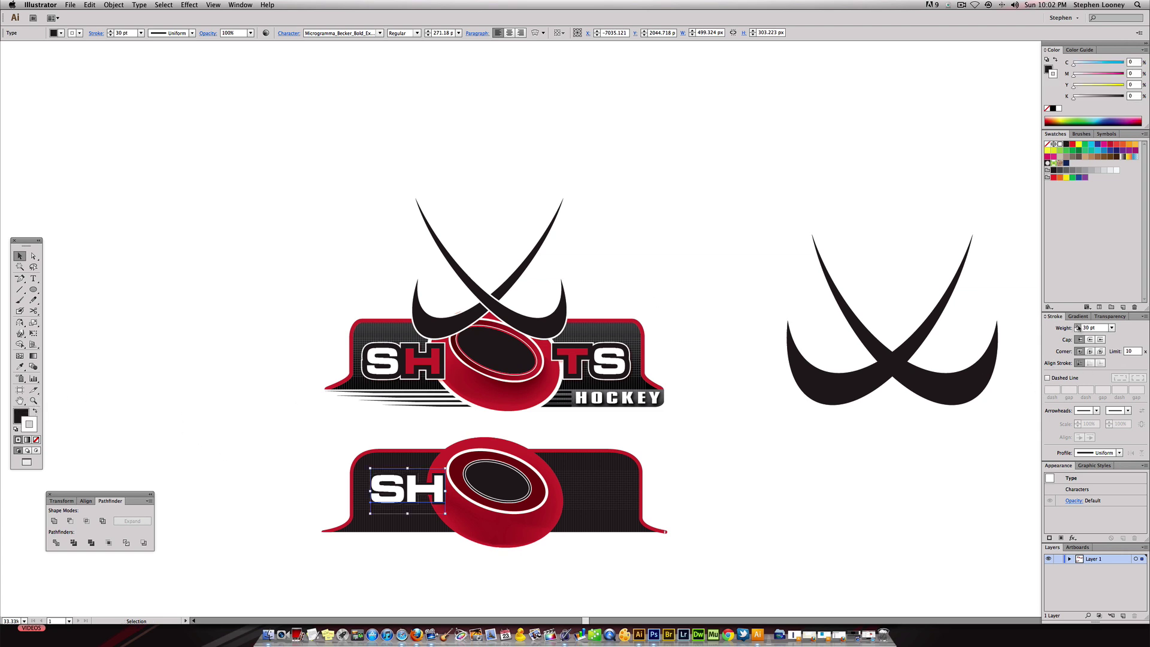
pyautogui.click(1078, 326)
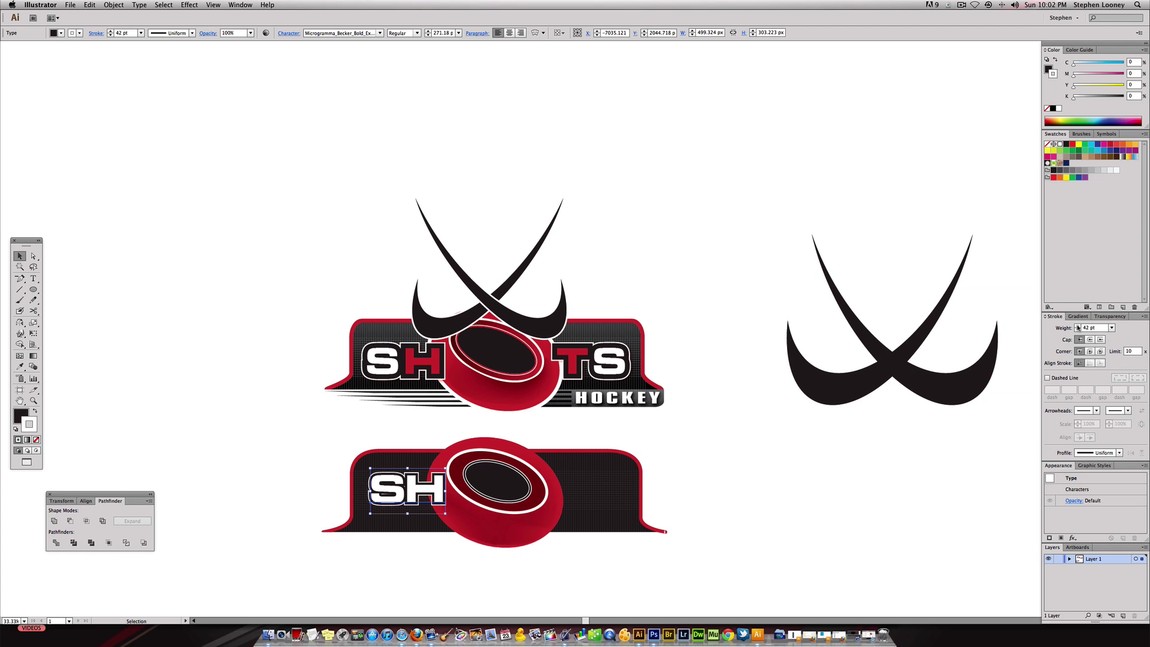
pyautogui.click(1078, 326)
pyautogui.click(777, 436)
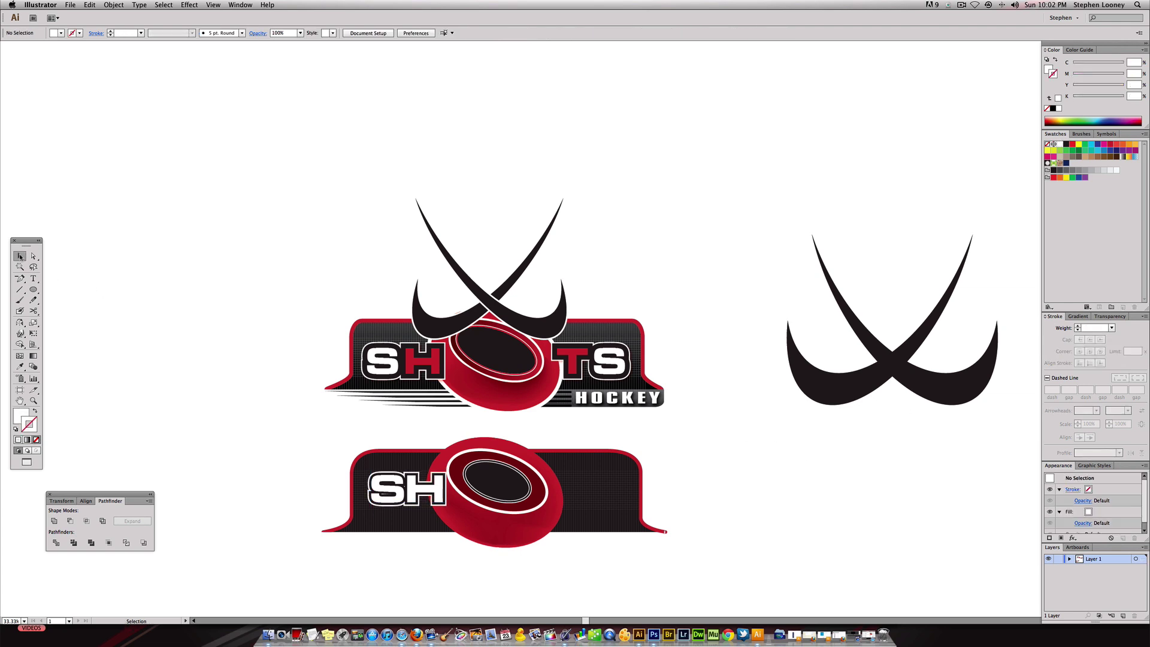
pyautogui.moveTo(290, 443); pyautogui.dragTo(366, 460)
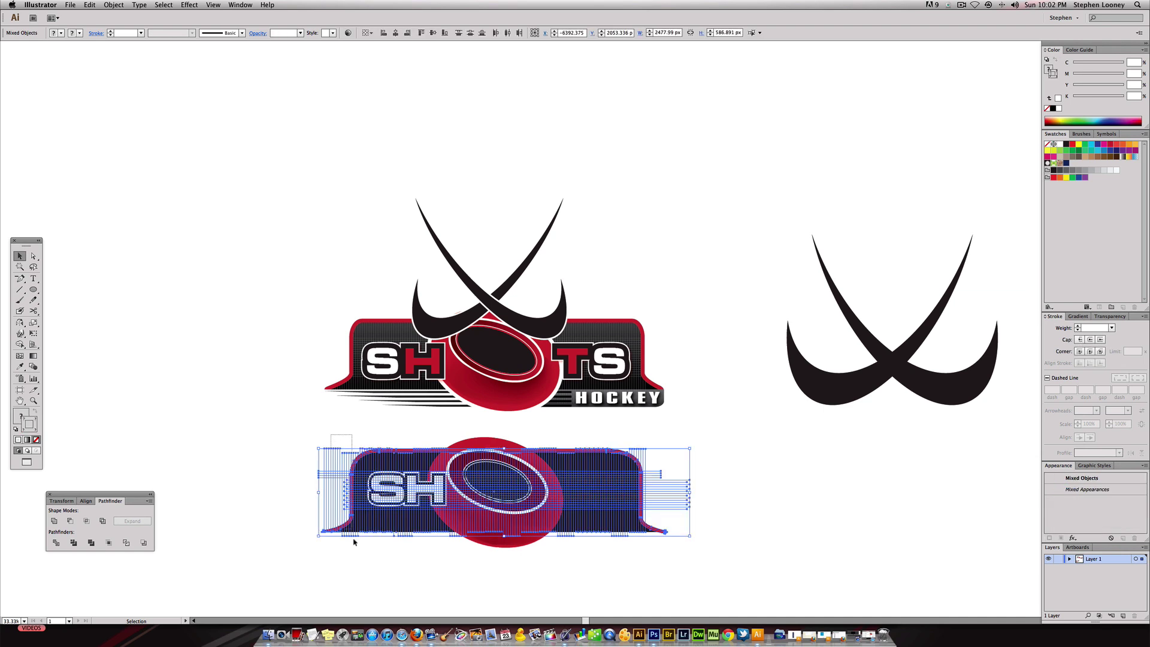
pyautogui.moveTo(308, 427); pyautogui.dragTo(357, 555)
pyautogui.click(195, 248)
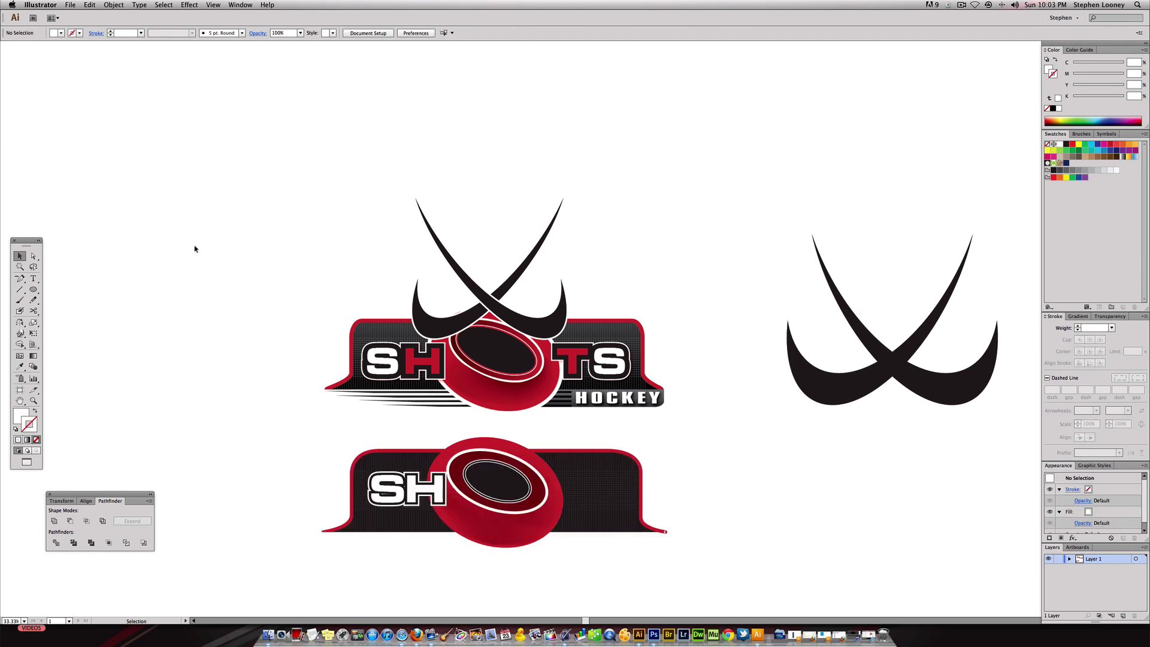
# Duplicate the layered "SH" lettering onto the panel right of the puck and change the front copy's text to "TS"
pyautogui.click(409, 498)
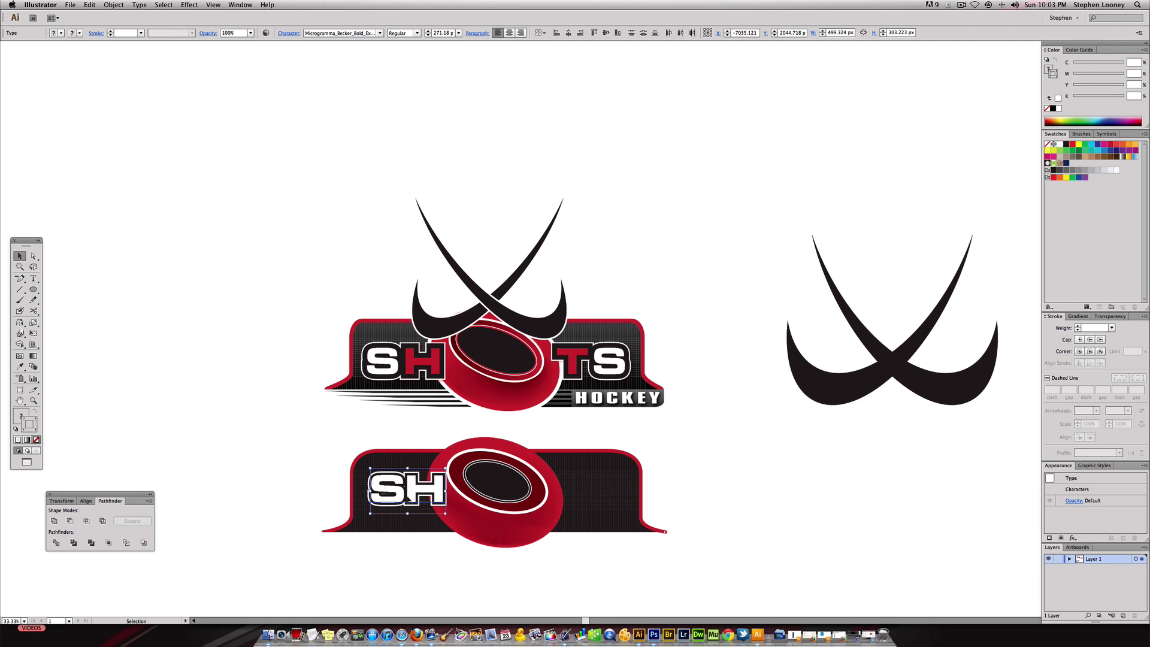
pyautogui.moveTo(407, 499); pyautogui.dragTo(591, 498)
pyautogui.doubleClick(590, 498)
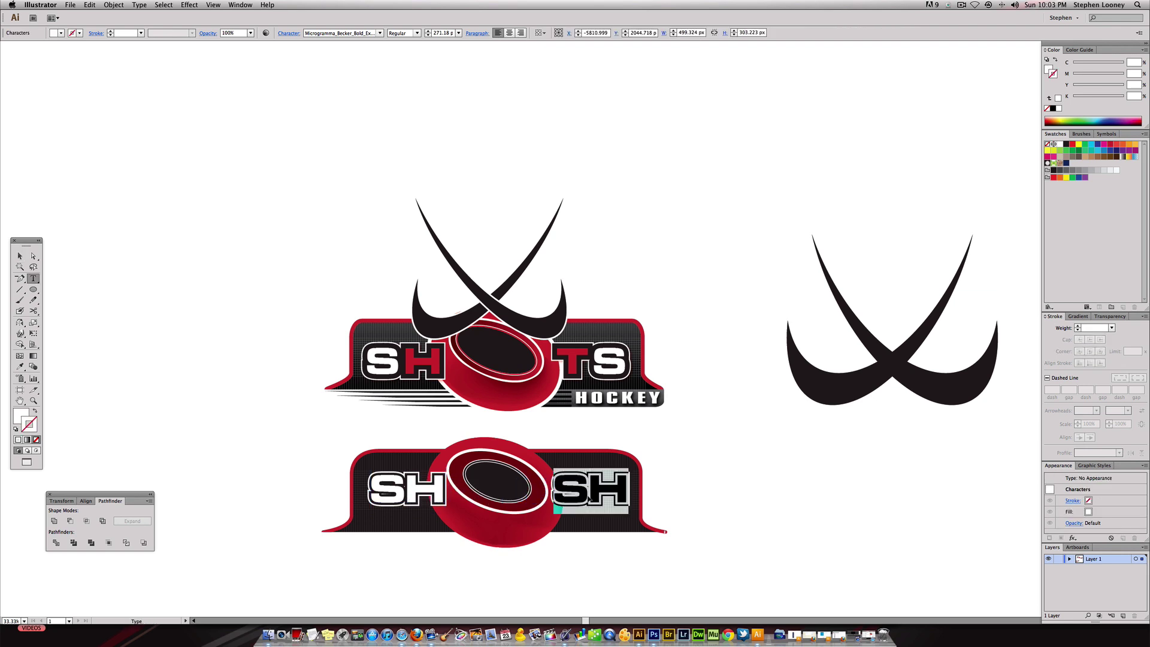
pyautogui.write('TS')
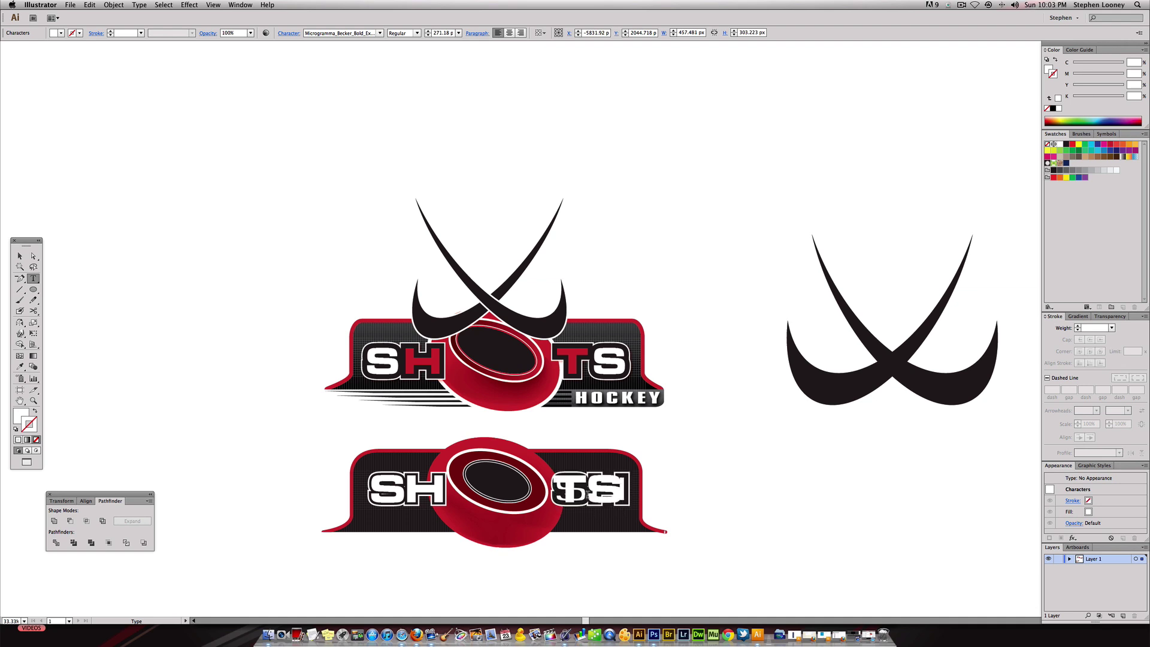
pyautogui.press('Escape')
# Change the text of the two outline copies behind the new "TS" lettering to "TS" and deselect
pyautogui.doubleClick(590, 498)
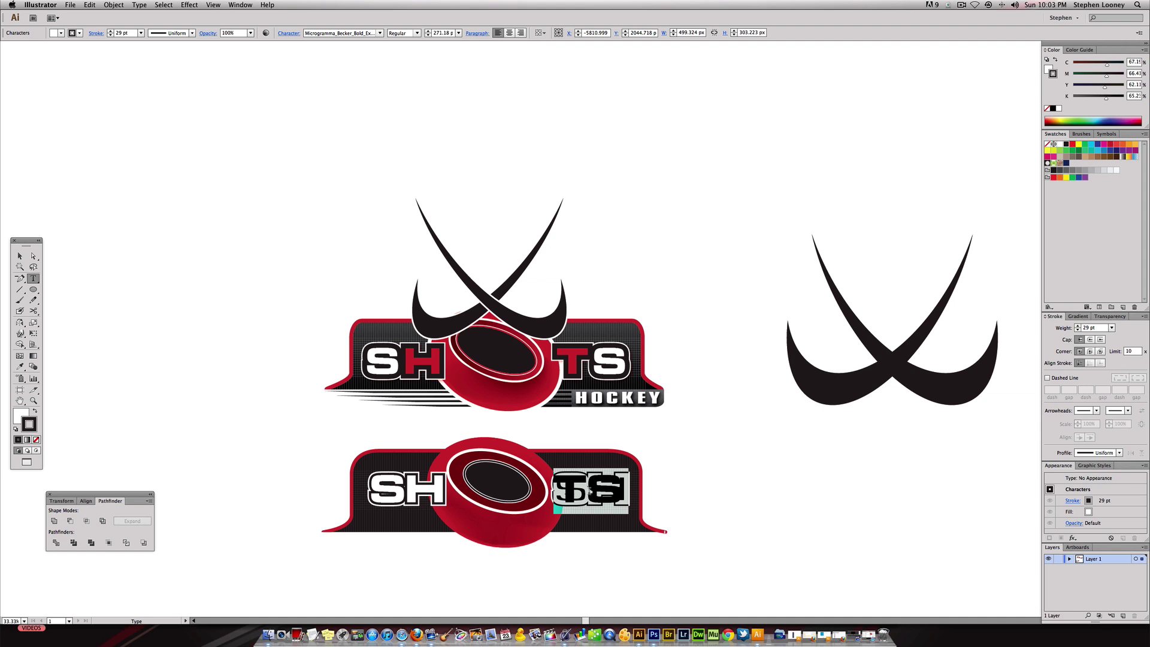
pyautogui.write('TS')
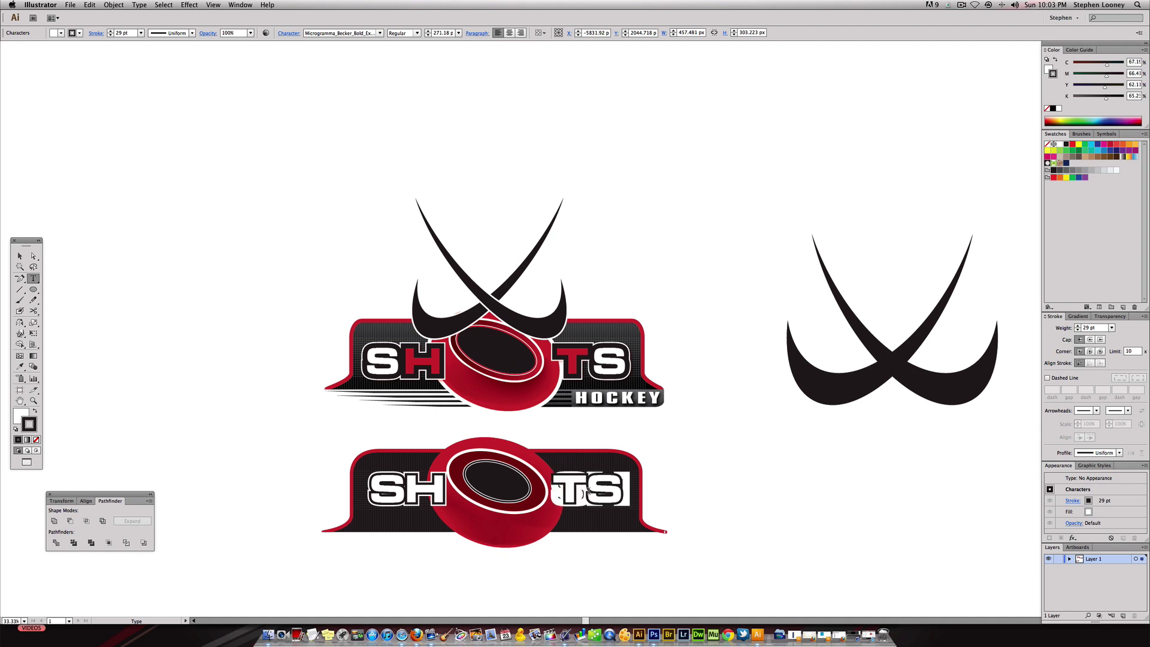
pyautogui.press('Escape')
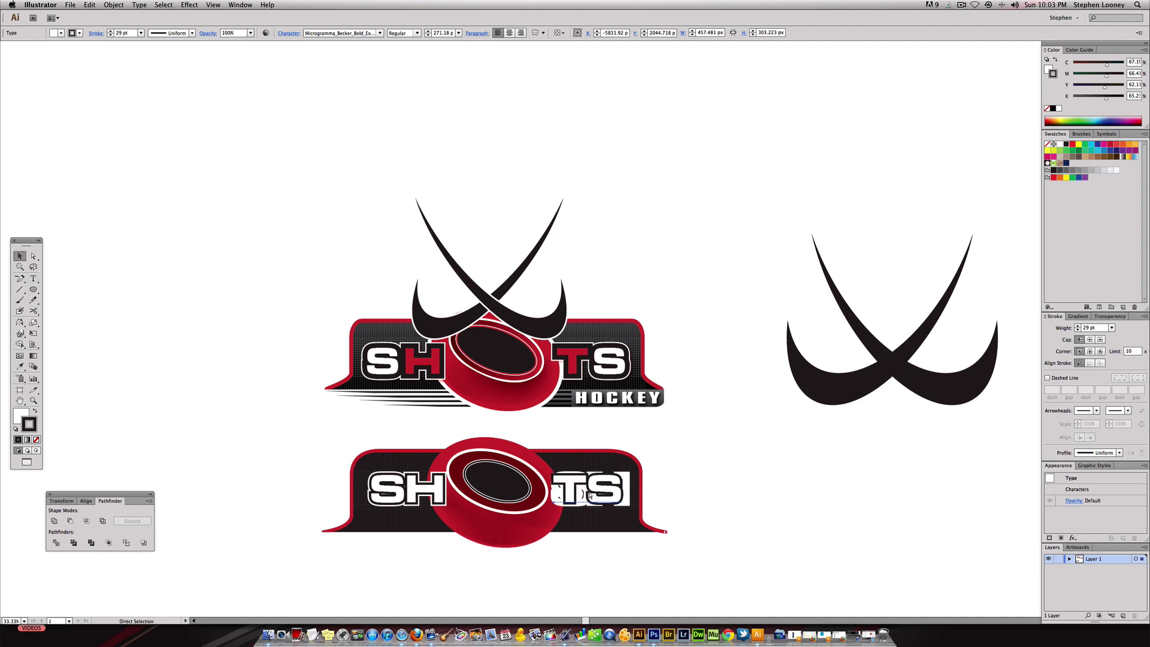
pyautogui.doubleClick(590, 494)
pyautogui.click(590, 492)
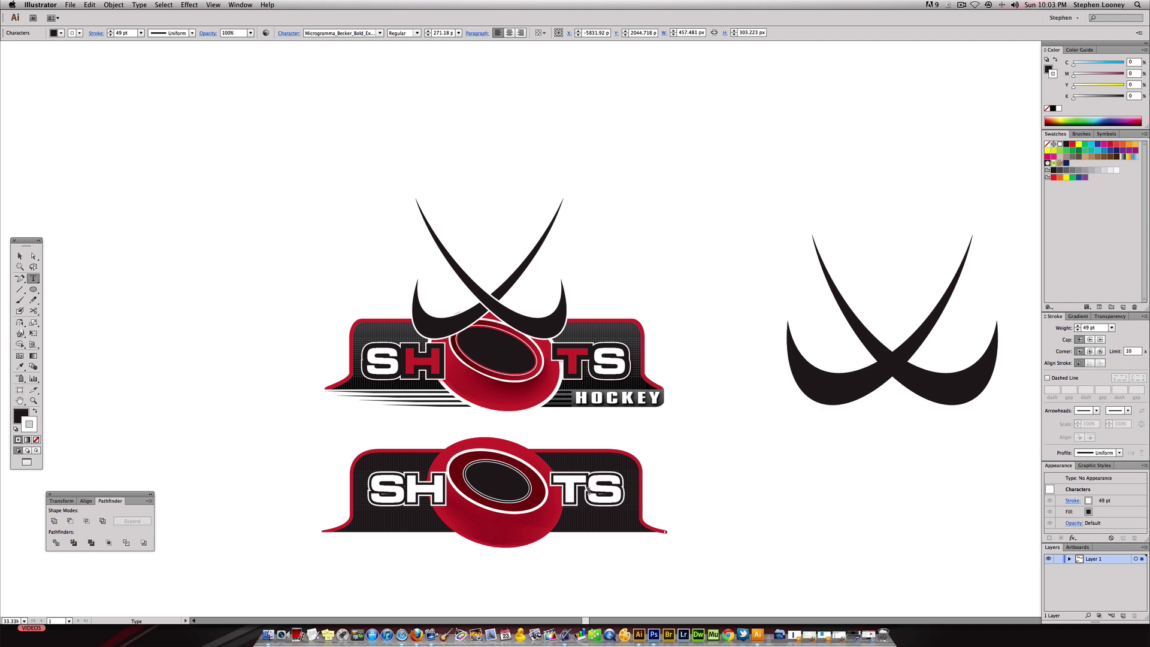
pyautogui.press('Escape')
pyautogui.click(719, 477)
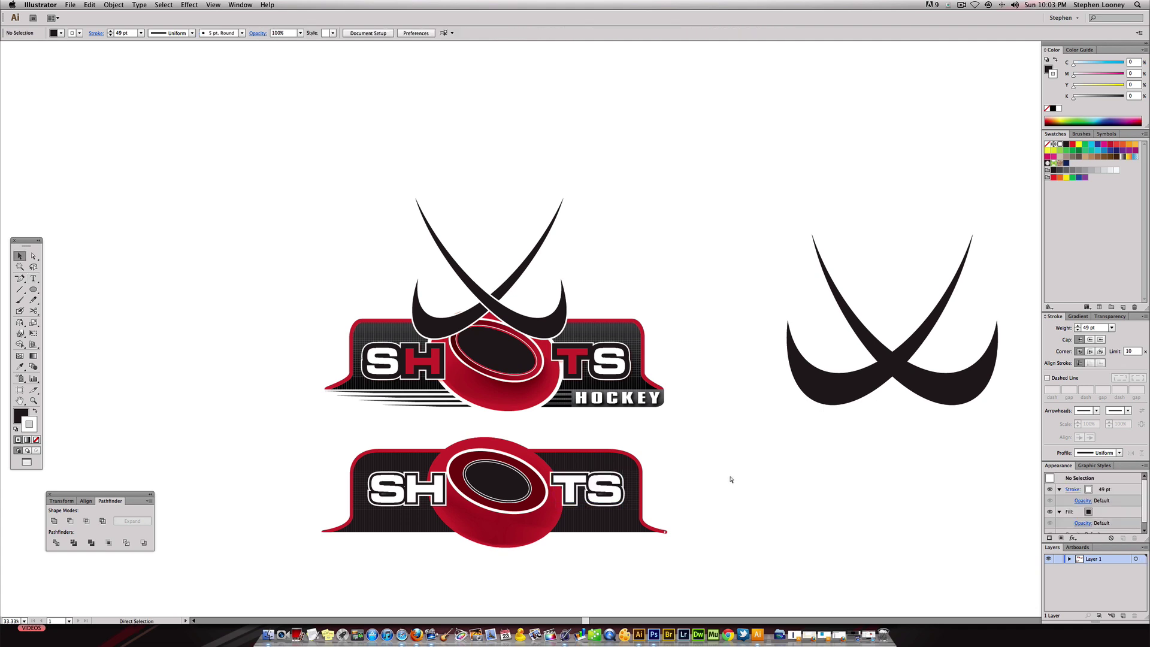
# Recolor only the letter T of the front "TS" text with the logo's red swatch
pyautogui.press('super+alt+2')
pyautogui.click(722, 482)
pyautogui.press('t')
pyautogui.moveTo(587, 490); pyautogui.dragTo(564, 482)
pyautogui.hscroll(-1, 1041, 219)
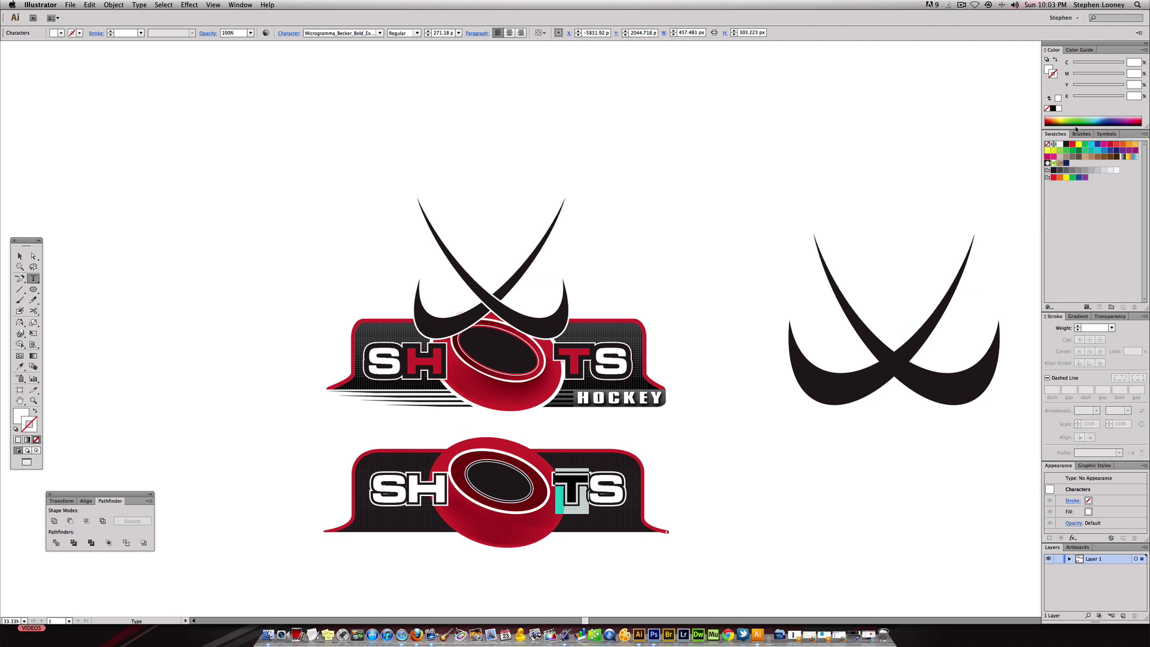
pyautogui.click(1115, 147)
pyautogui.click(24, 413)
# Fill the letter H of the front "SH" text with the same red swatch and deselect
pyautogui.moveTo(409, 490); pyautogui.dragTo(432, 489)
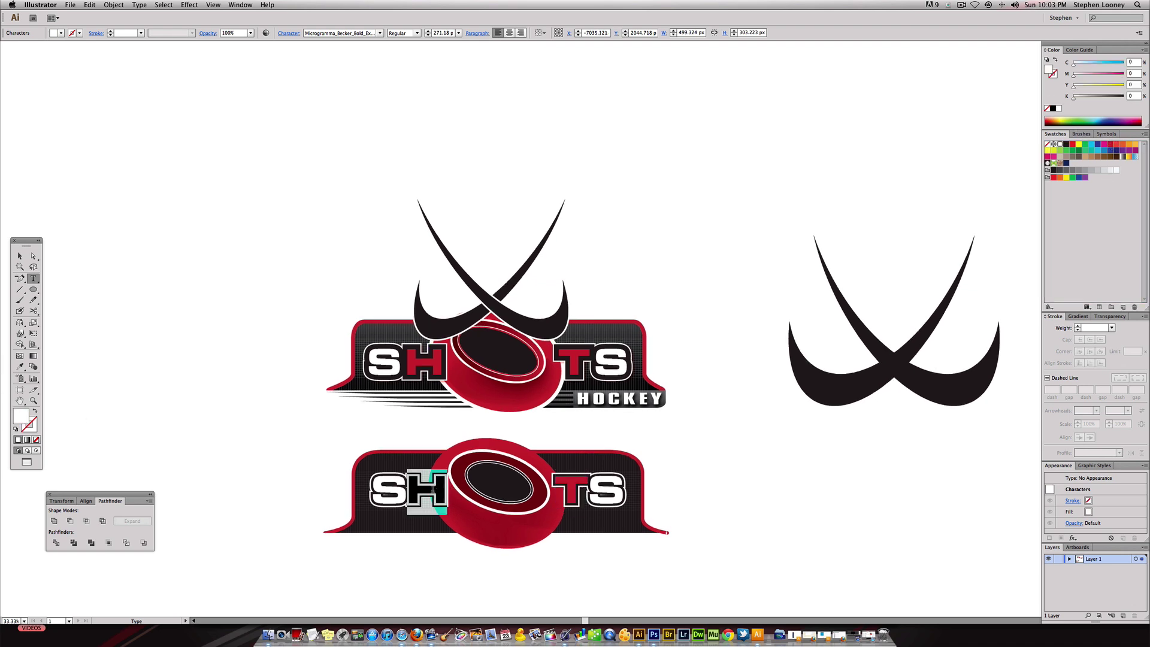
pyautogui.click(1110, 145)
pyautogui.press('Escape')
pyautogui.click(701, 191)
# Select the whole rebuilt panel, puck and lettering and move it horizontally beneath the separate crossed sticks
pyautogui.press('space')
pyautogui.moveTo(748, 278); pyautogui.dragTo(736, 187)
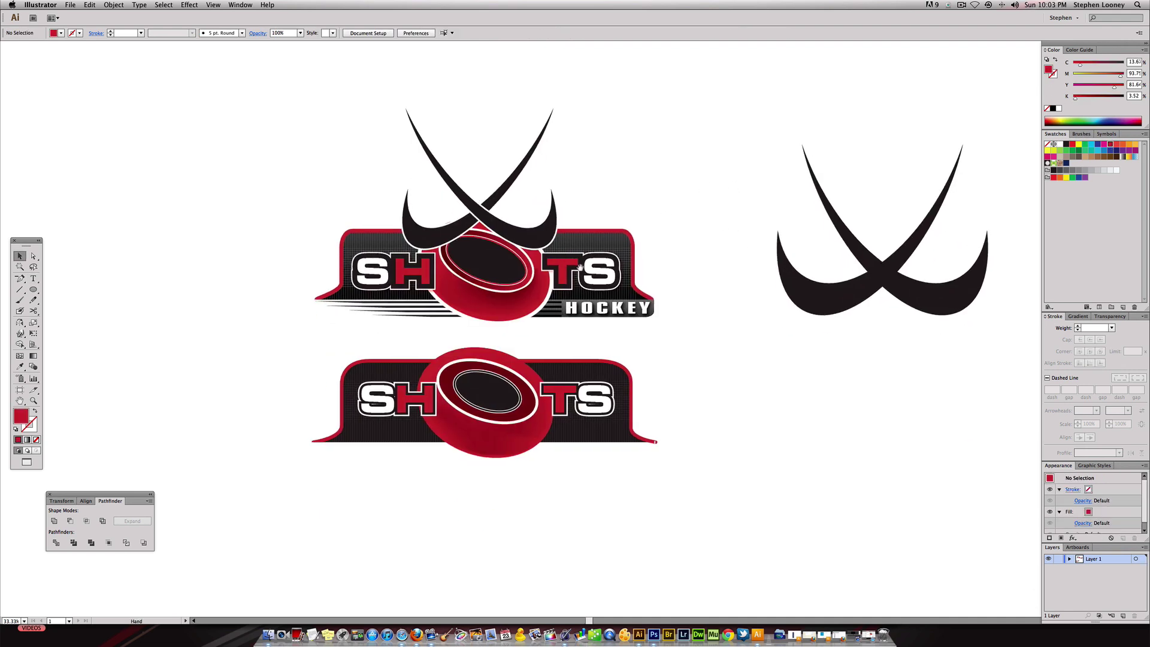
pyautogui.moveTo(580, 268); pyautogui.dragTo(584, 237)
pyautogui.moveTo(554, 370); pyautogui.dragTo(556, 360)
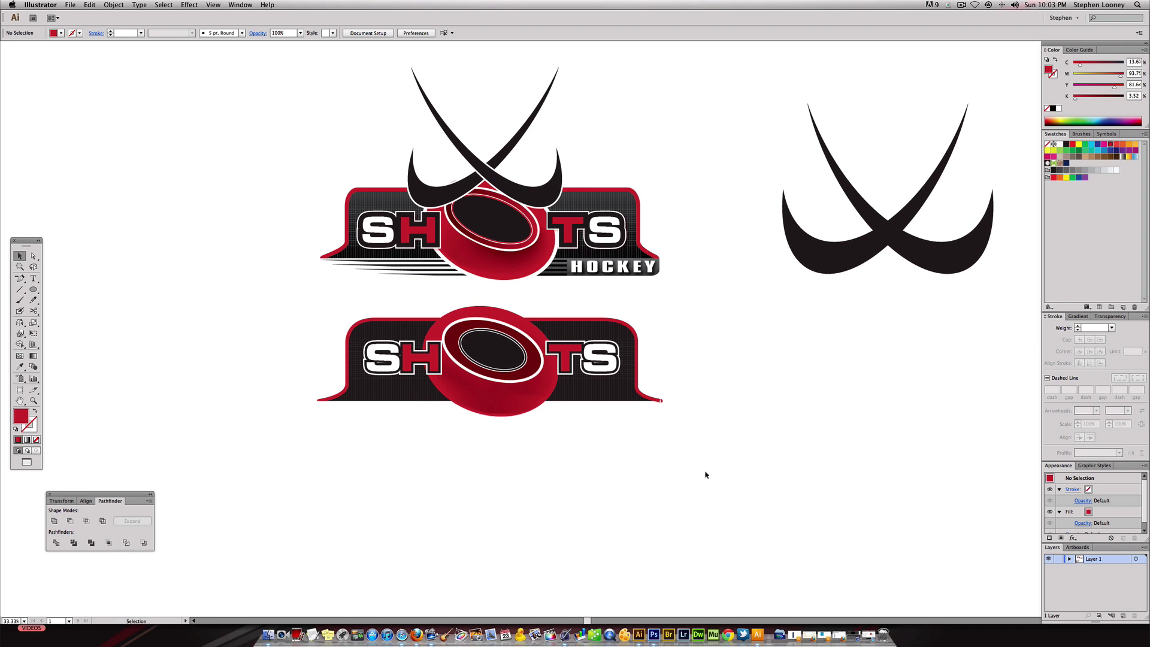
pyautogui.moveTo(714, 484); pyautogui.dragTo(302, 307)
pyautogui.moveTo(477, 347); pyautogui.dragTo(899, 347)
pyautogui.hscroll(5, 879, 293)
# Lower the crossed sticks onto the puck, scale them down slightly and center them over the panel
pyautogui.moveTo(692, 244); pyautogui.dragTo(704, 340)
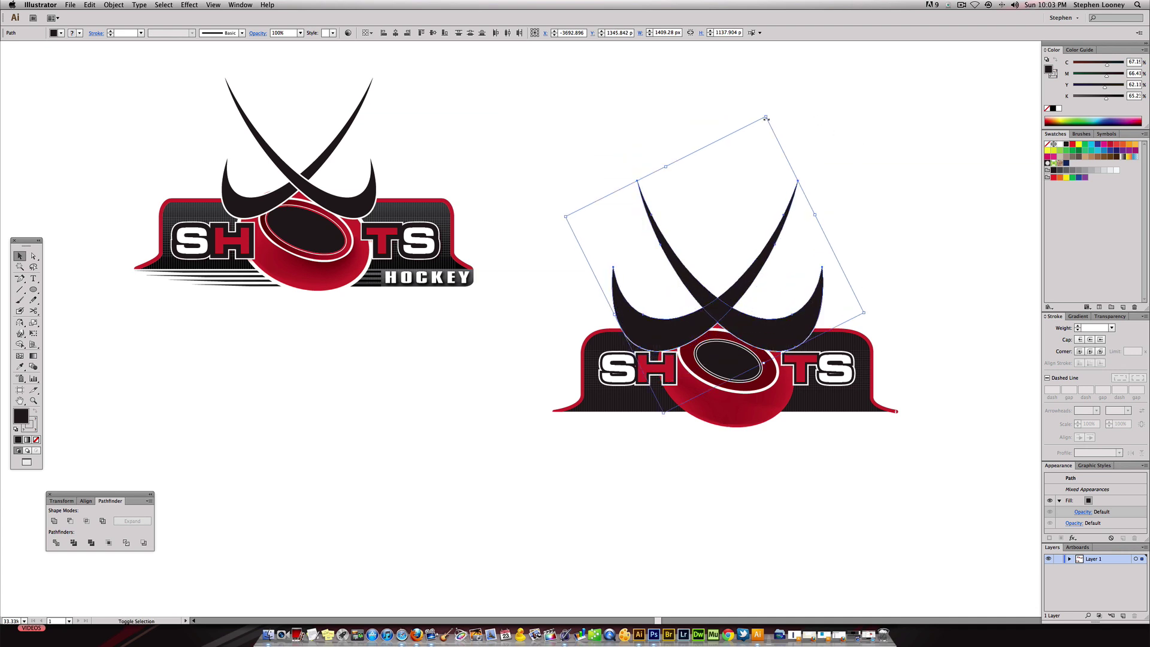
pyautogui.moveTo(766, 117); pyautogui.dragTo(753, 153)
pyautogui.moveTo(735, 309); pyautogui.dragTo(739, 334)
# Select both crossed sticks, increase their white stroke weight and deselect them
pyautogui.press('super+minus')
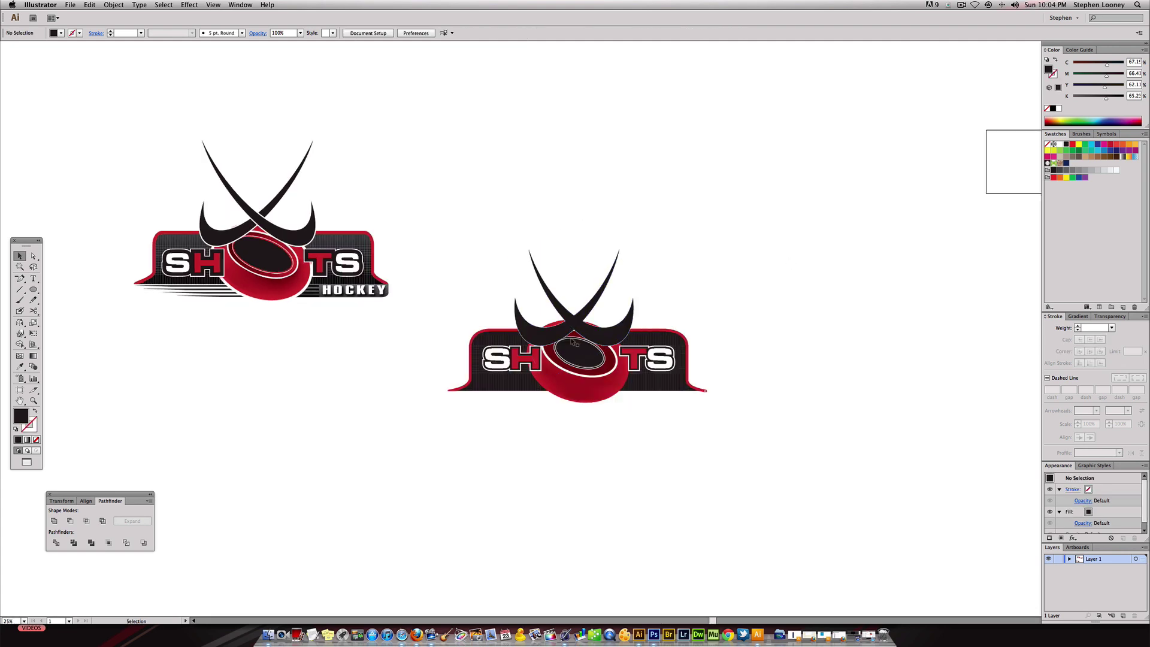
pyautogui.press('super+z')
pyautogui.press('super+z')
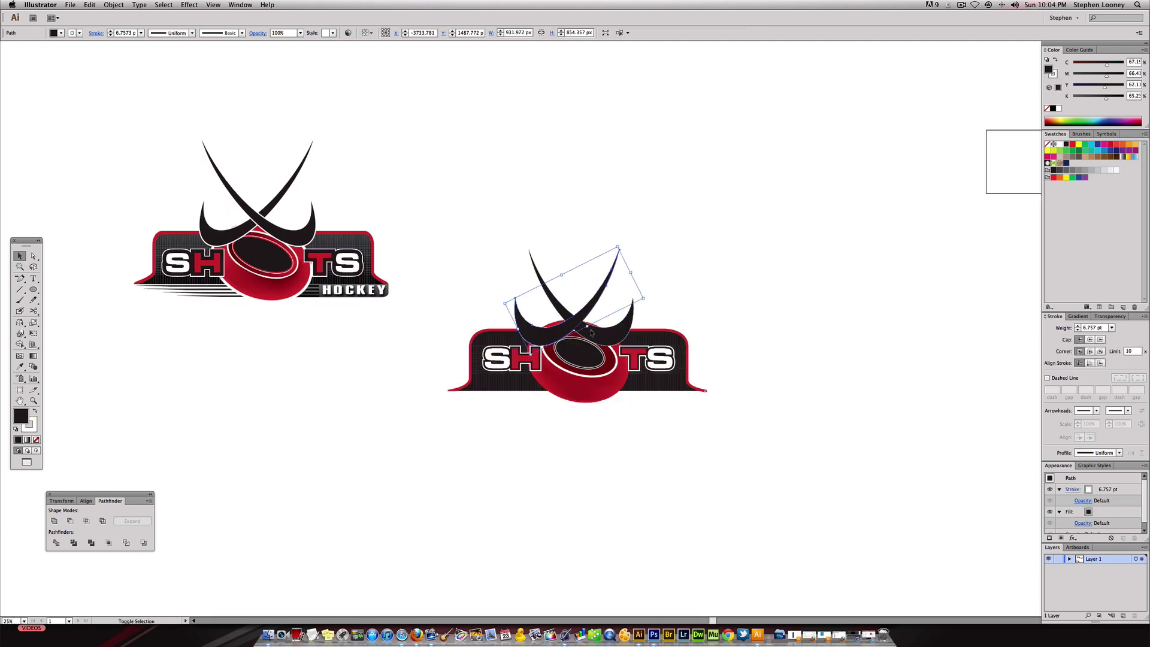
pyautogui.press('shift')
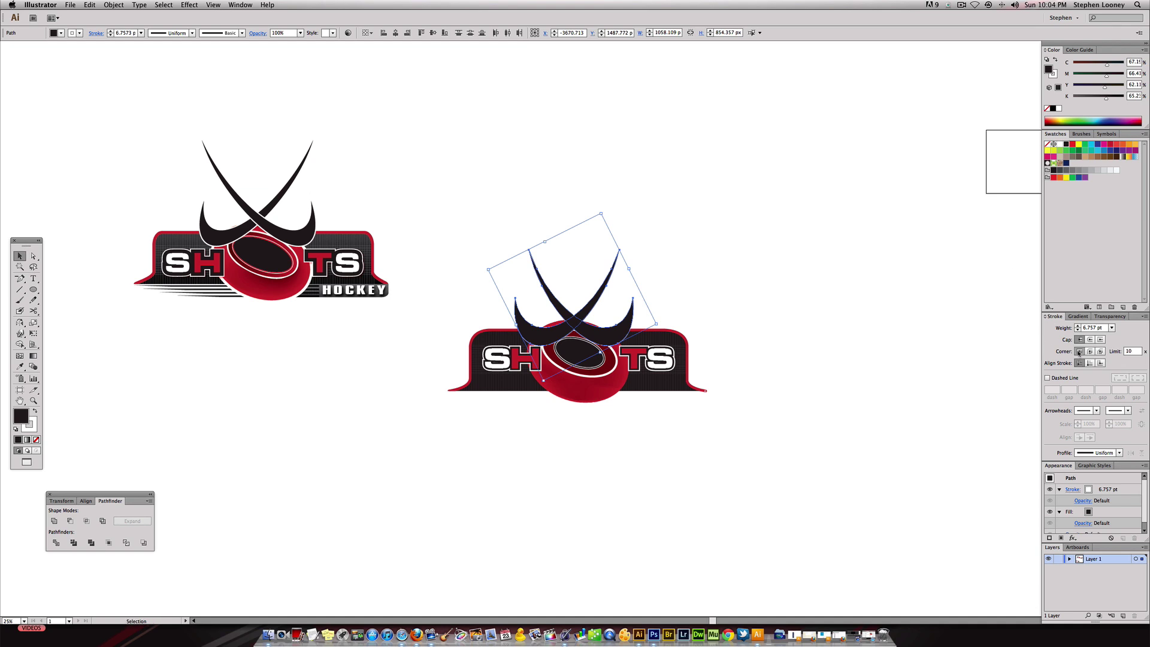
pyautogui.click(1077, 326)
pyautogui.click(1077, 326)
pyautogui.click(1077, 326)
pyautogui.press('super+shift+a')
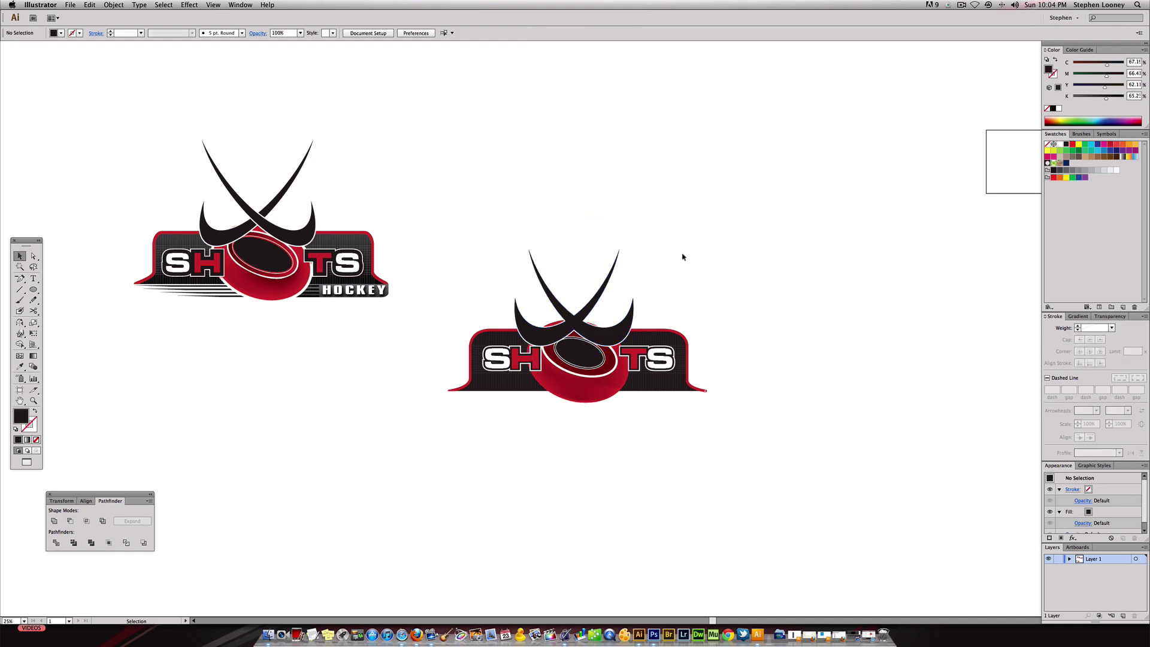
# Nudge the crossed sticks slightly upward on the rebuilt logo and deselect them
pyautogui.click(629, 302)
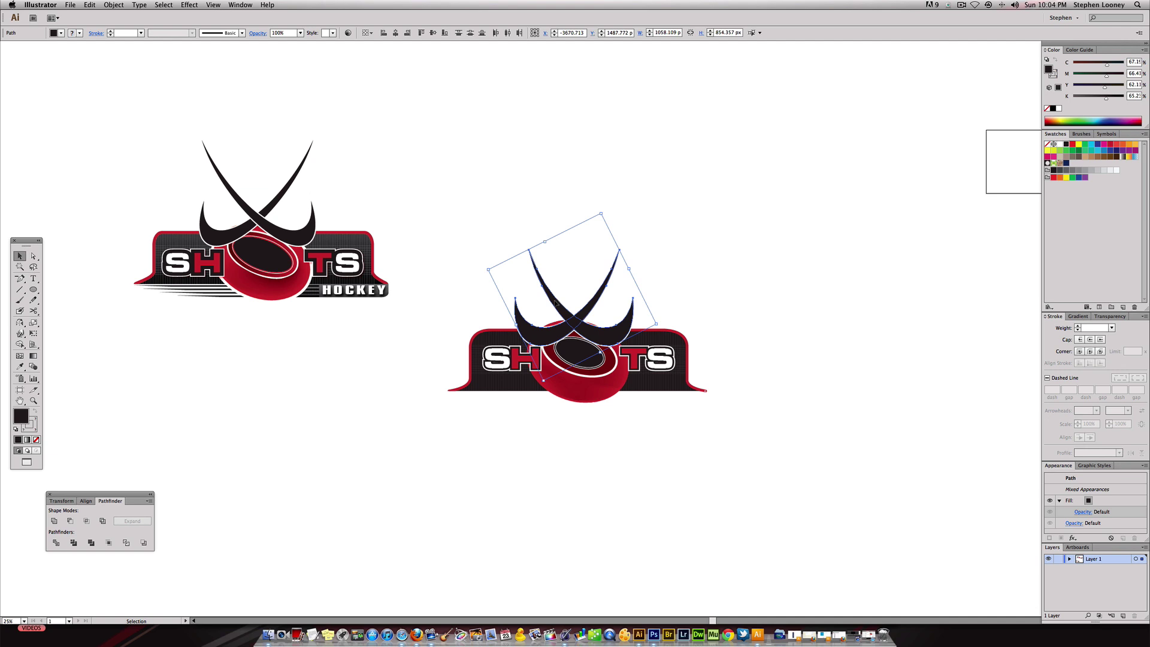
pyautogui.click(649, 300)
pyautogui.press('super+z')
pyautogui.moveTo(546, 291); pyautogui.dragTo(632, 294)
pyautogui.click(650, 279)
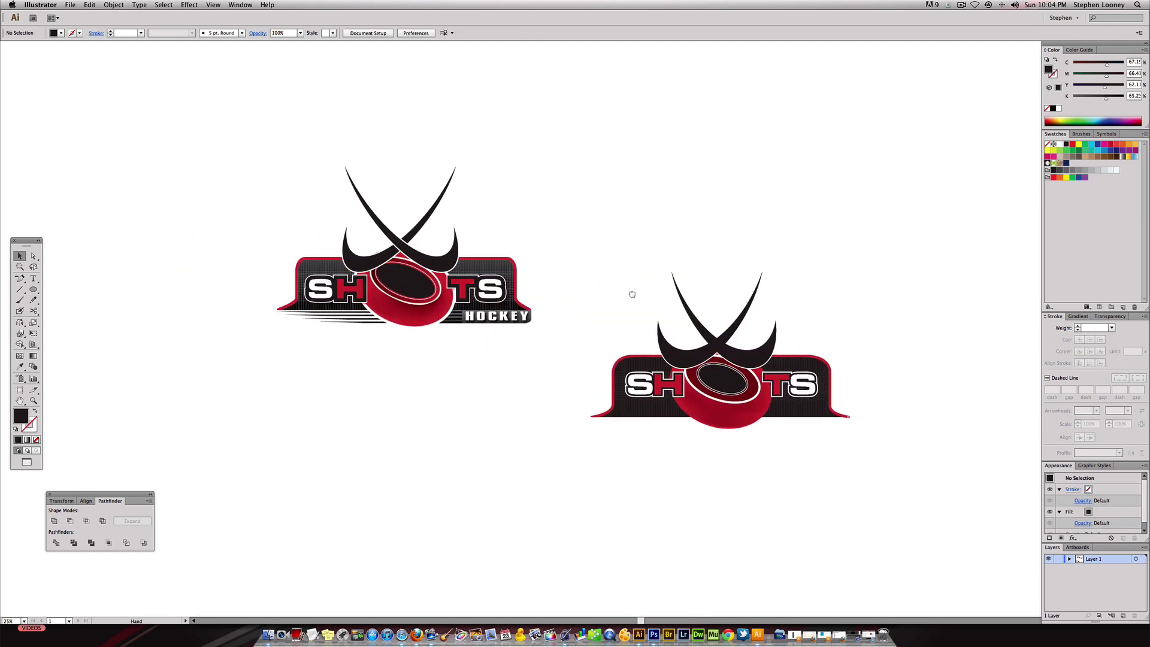
pyautogui.click(536, 313)
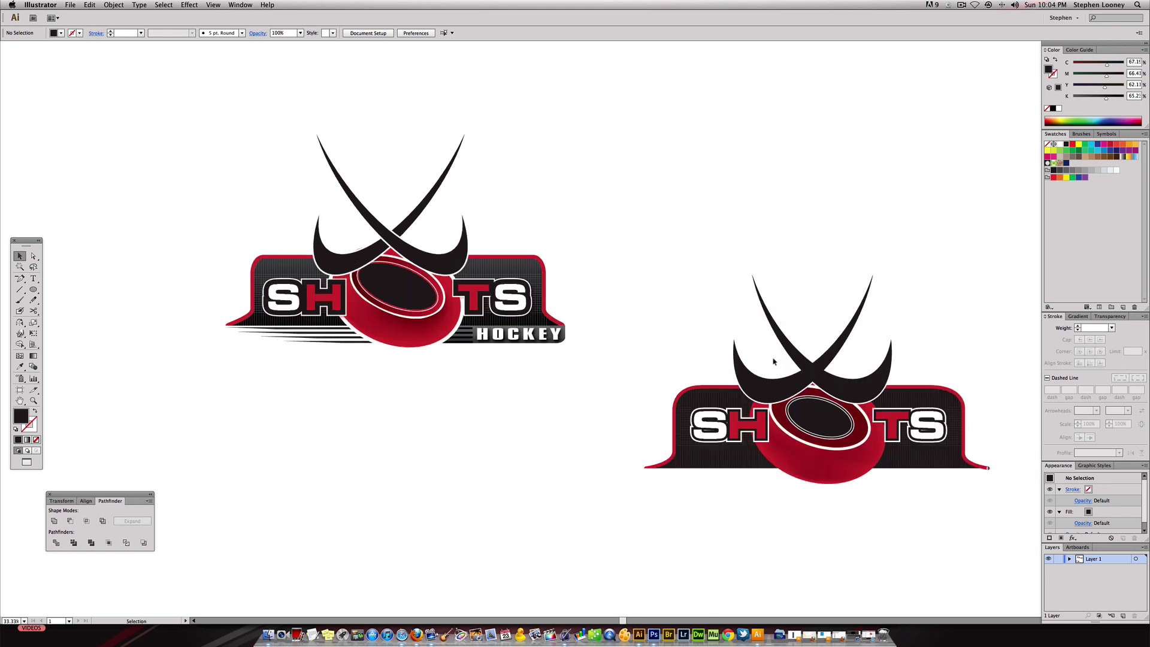
# Draw a thin black rectangle about 2304 by 15 px just below the panel's base, running behind the puck
pyautogui.hscroll(5, 690, 328)
pyautogui.scroll(-2, 691, 328)
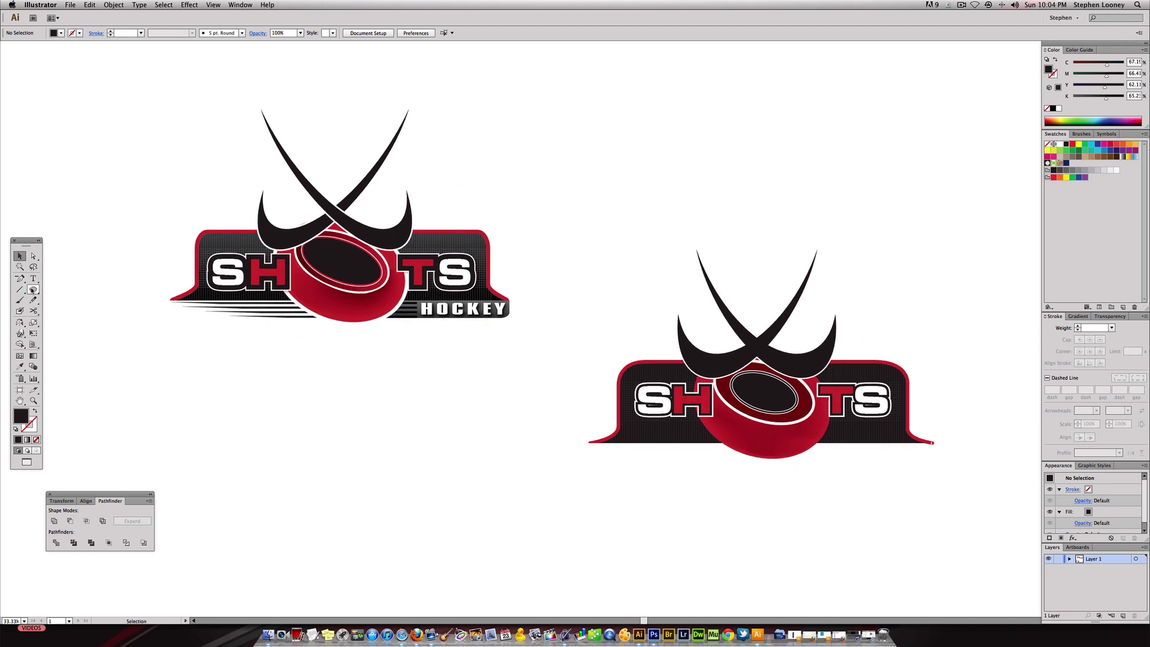
pyautogui.moveTo(33, 289); pyautogui.dragTo(60, 290)
pyautogui.hscroll(6, 659, 454)
pyautogui.scroll(-1, 660, 454)
pyautogui.moveTo(522, 434); pyautogui.dragTo(868, 440)
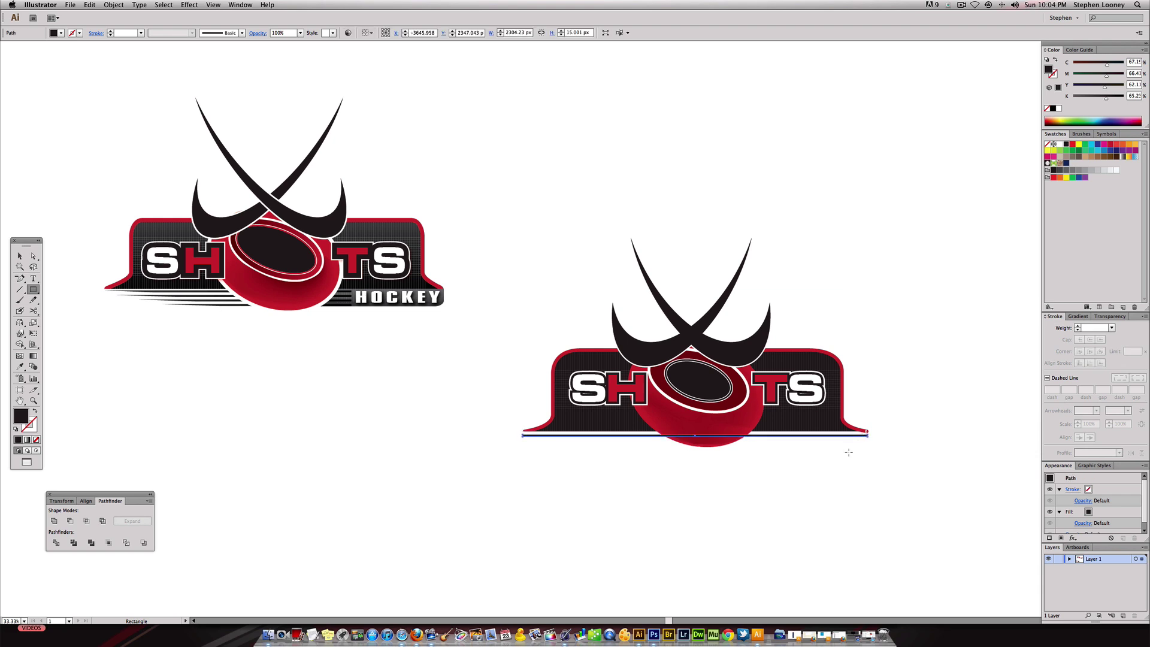
pyautogui.press('shift+super+a')
pyautogui.press('a')
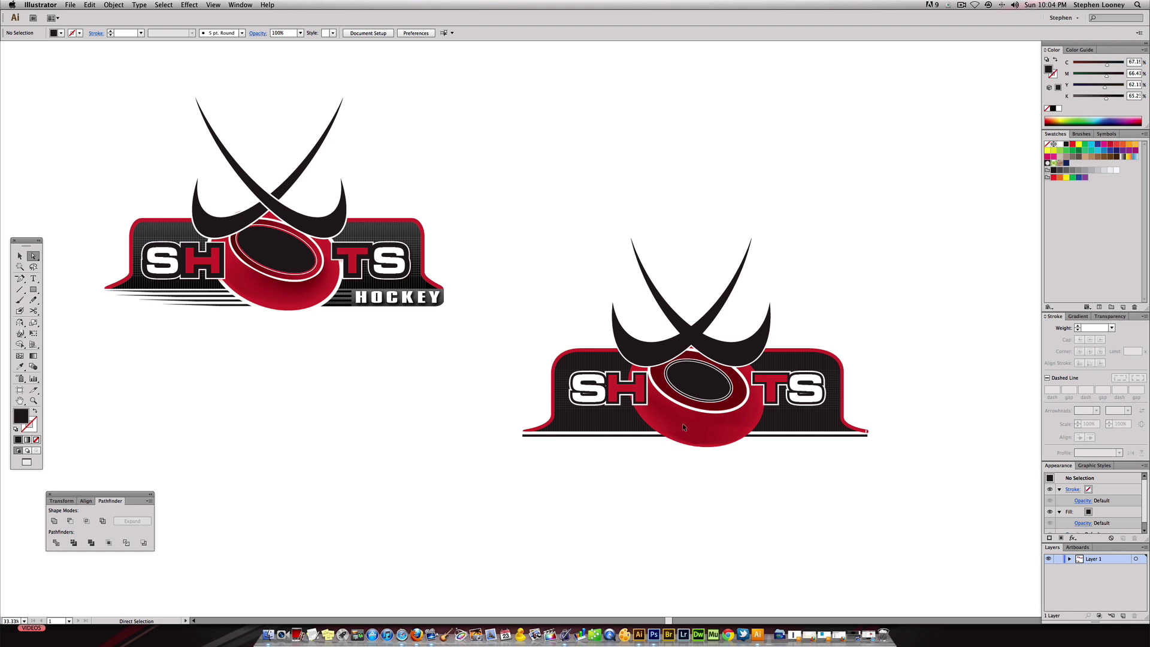
pyautogui.click(681, 423)
pyautogui.click(687, 475)
pyautogui.press('v')
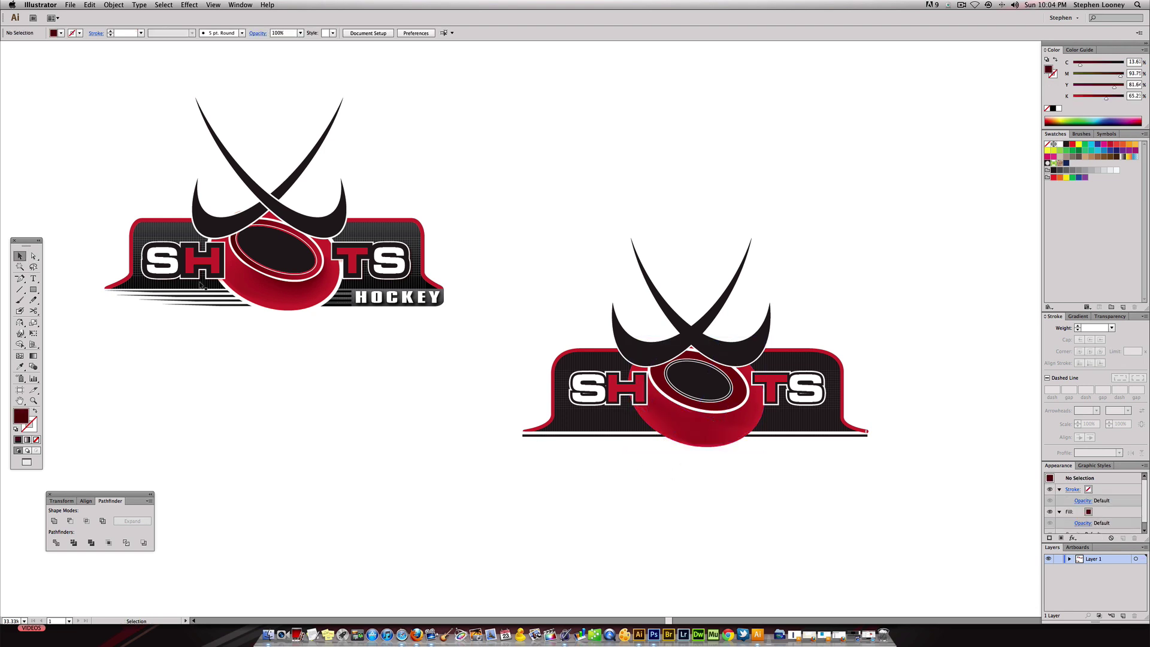
# Select the red puck mesh and try to give it an outline by raising its stroke weight
pyautogui.press('a')
pyautogui.click(692, 430)
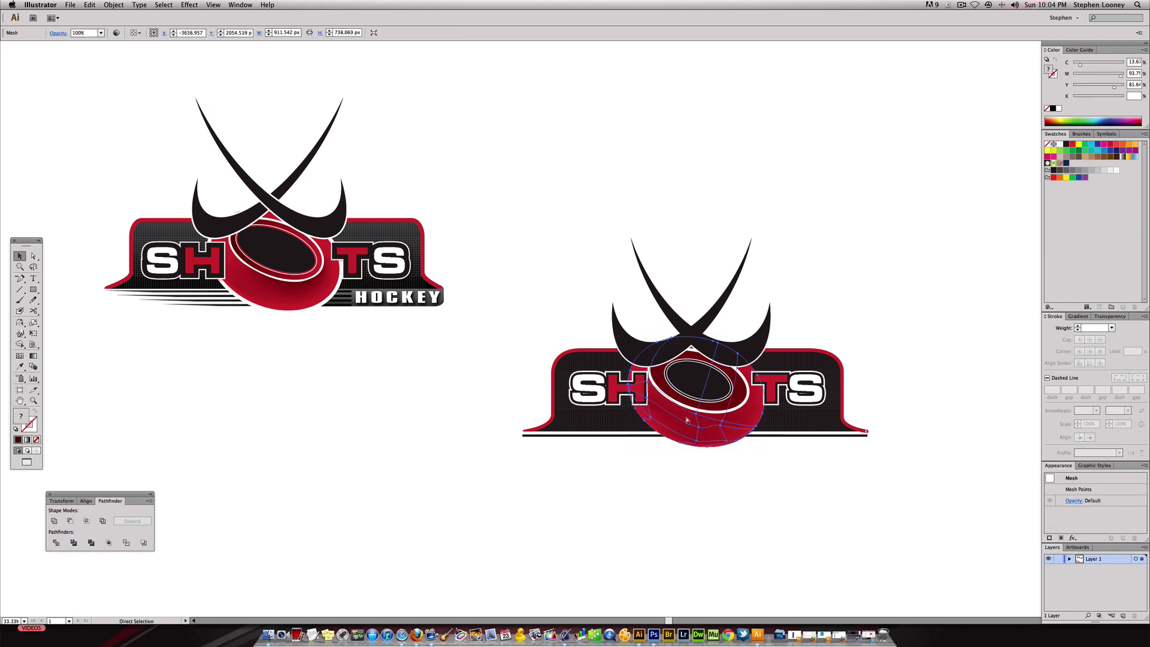
pyautogui.press('v')
pyautogui.click(28, 426)
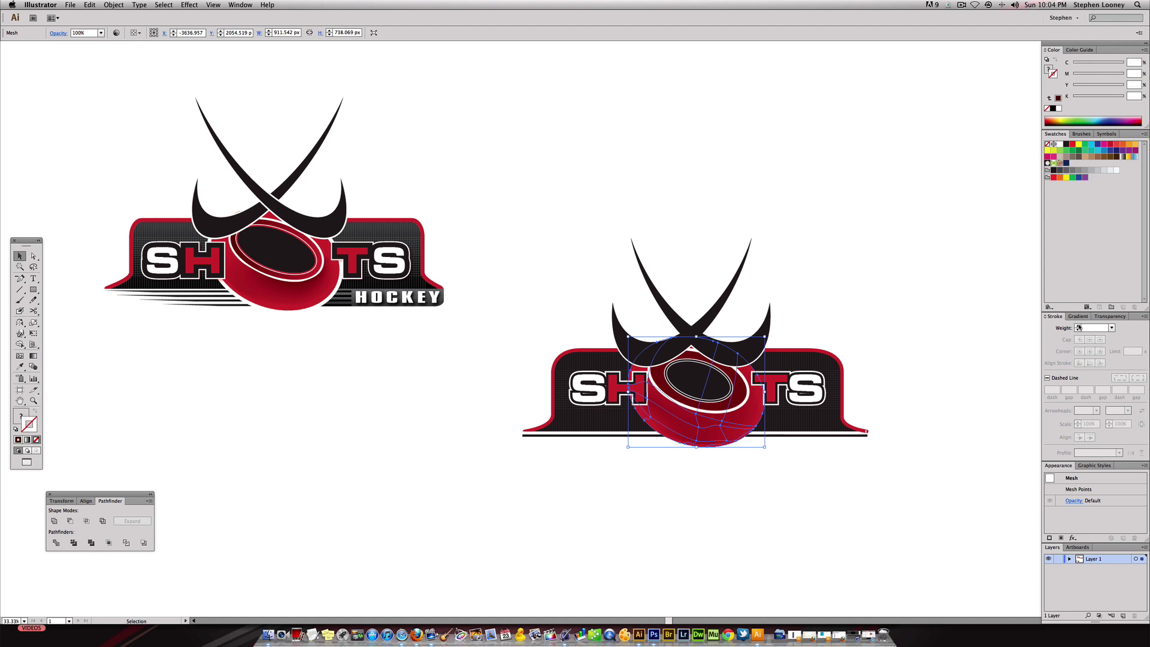
pyautogui.click(1111, 328)
pyautogui.click(1123, 428)
pyautogui.scroll(10, 1086, 328)
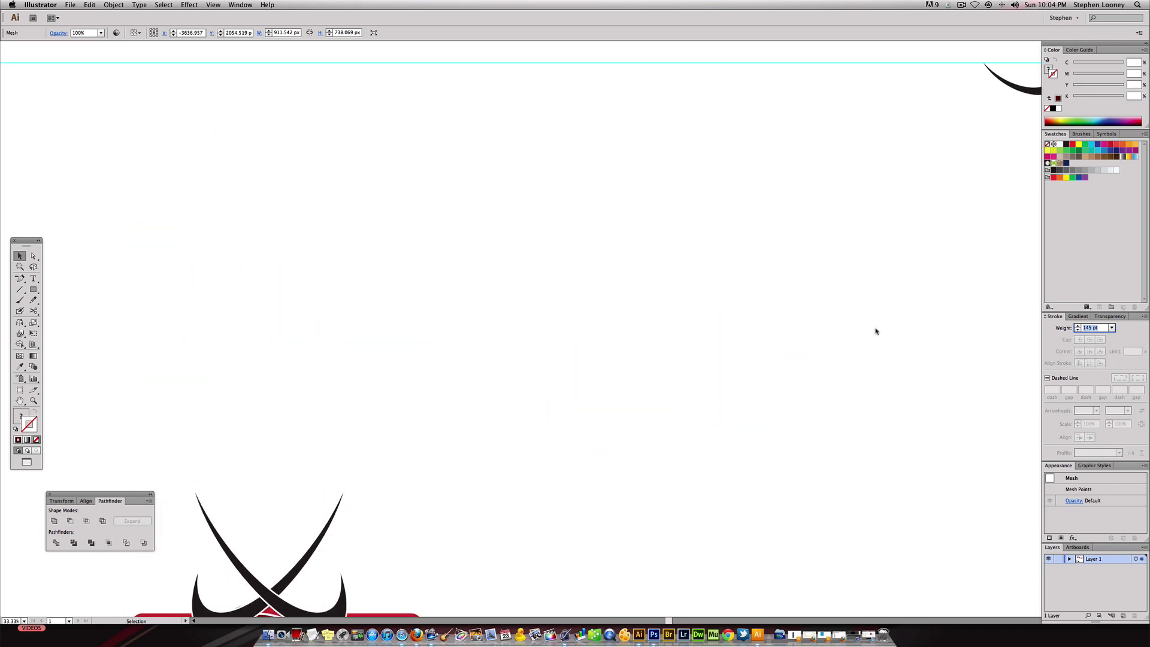
pyautogui.scroll(-10, 874, 329)
pyautogui.scroll(-10, 839, 313)
pyautogui.scroll(5, 829, 305)
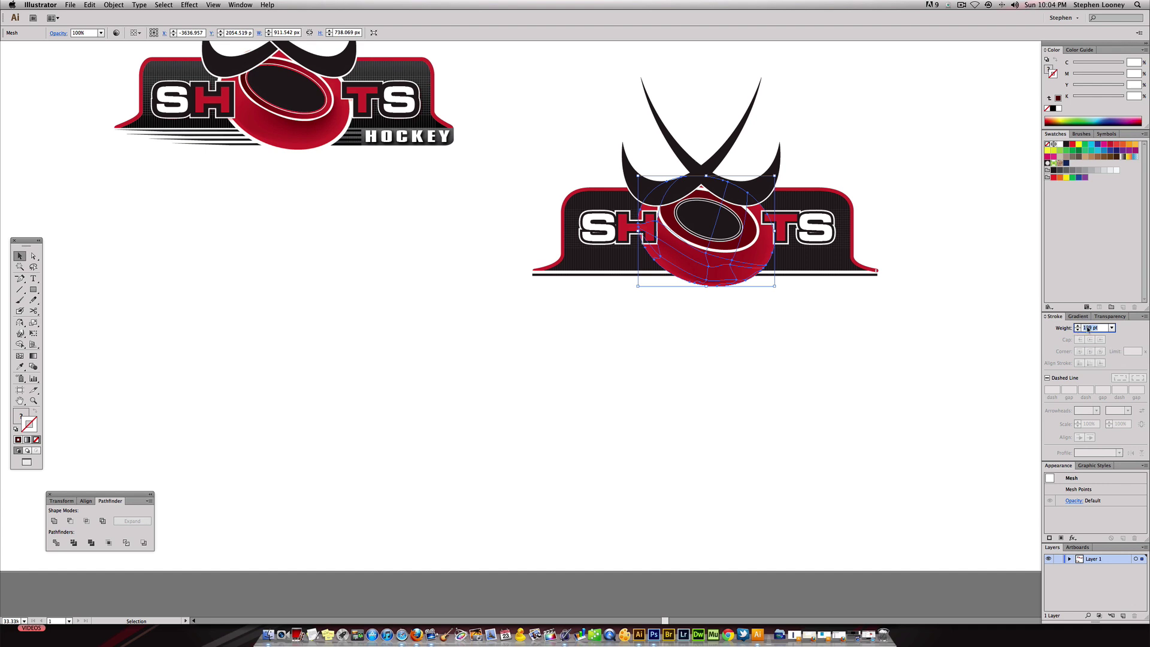
# Reselect the red puck mesh, try to apply a white 4 pt stroke and deselect it
pyautogui.click(788, 294)
pyautogui.click(734, 273)
pyautogui.click(713, 291)
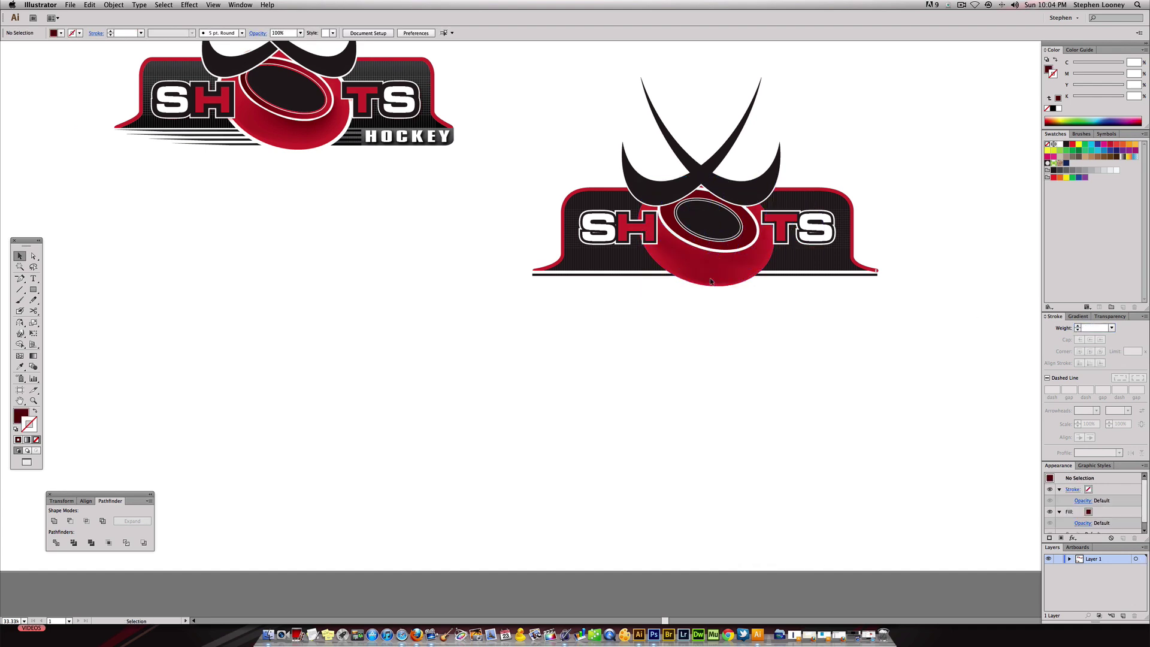
pyautogui.click(711, 280)
pyautogui.scroll(1, 711, 279)
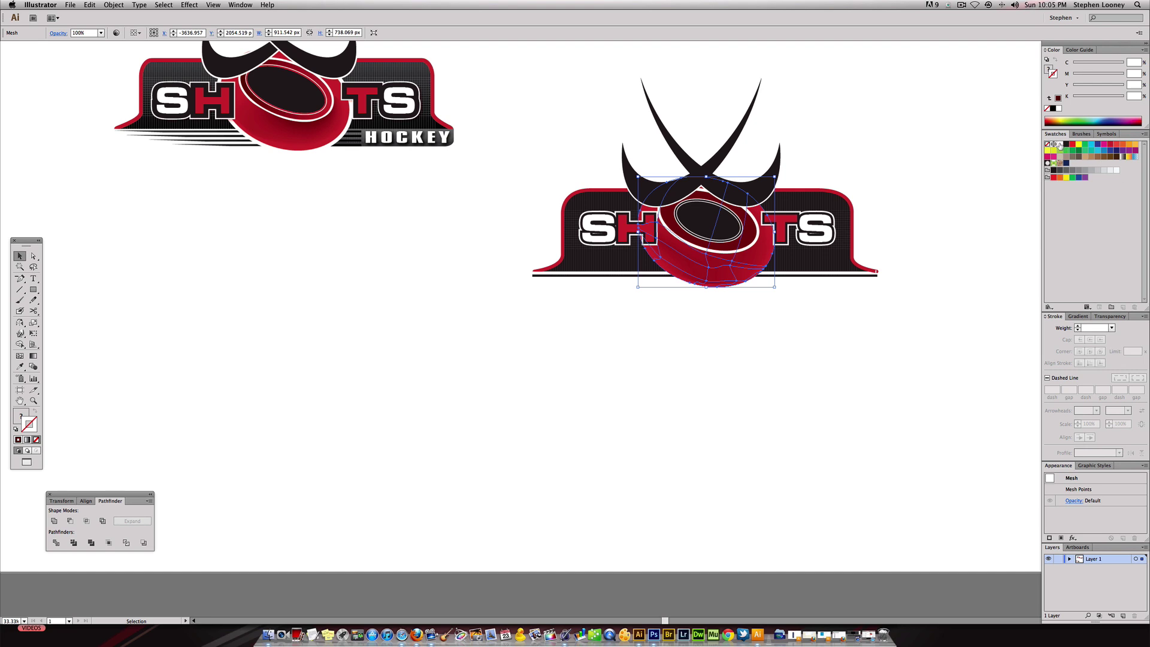
pyautogui.click(1111, 328)
pyautogui.click(1123, 493)
pyautogui.press('super+shift+a')
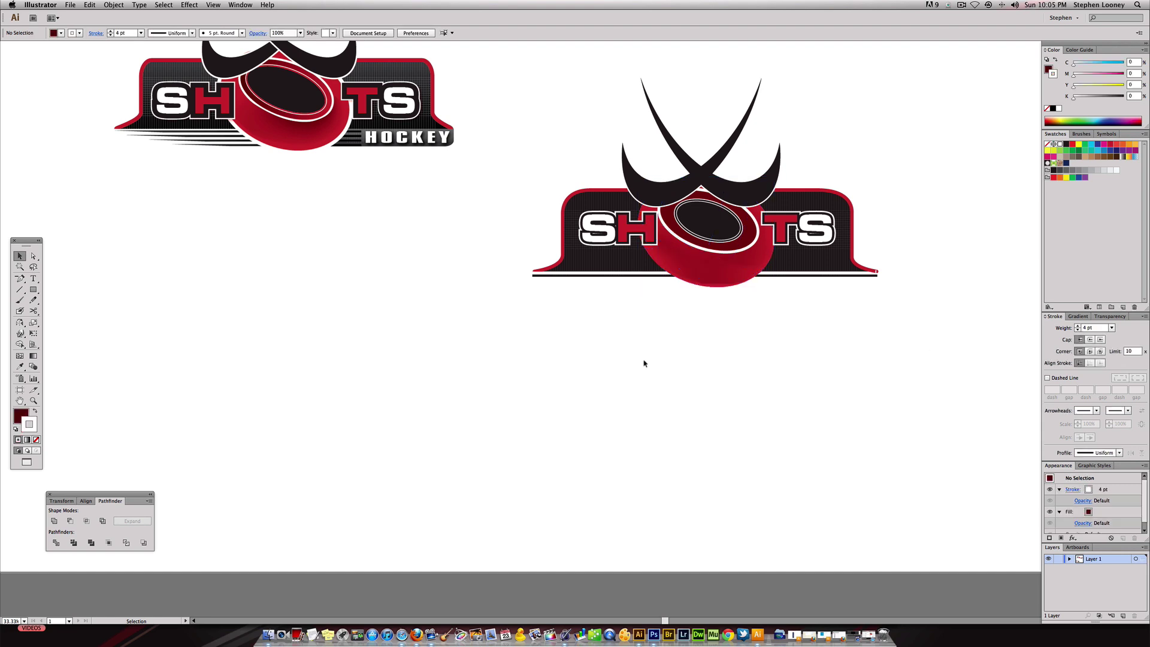
# Select both the reference logo and the rebuilt logo, scale them down together to about one fifth size and deselect them
pyautogui.keyDown('alt'); pyautogui.keyDown('super'); pyautogui.click(605, 307); pyautogui.keyUp('super'); pyautogui.keyUp('alt')
pyautogui.keyDown('alt'); pyautogui.keyDown('super'); pyautogui.click(605, 307); pyautogui.keyUp('super'); pyautogui.keyUp('alt')
pyautogui.keyDown('alt'); pyautogui.keyDown('super'); pyautogui.click(605, 307); pyautogui.keyUp('super'); pyautogui.keyUp('alt')
pyautogui.keyDown('alt'); pyautogui.keyDown('super'); pyautogui.click(604, 307); pyautogui.keyUp('super'); pyautogui.keyUp('alt')
pyautogui.keyDown('alt'); pyautogui.keyDown('super'); pyautogui.click(604, 307); pyautogui.keyUp('super'); pyautogui.keyUp('alt')
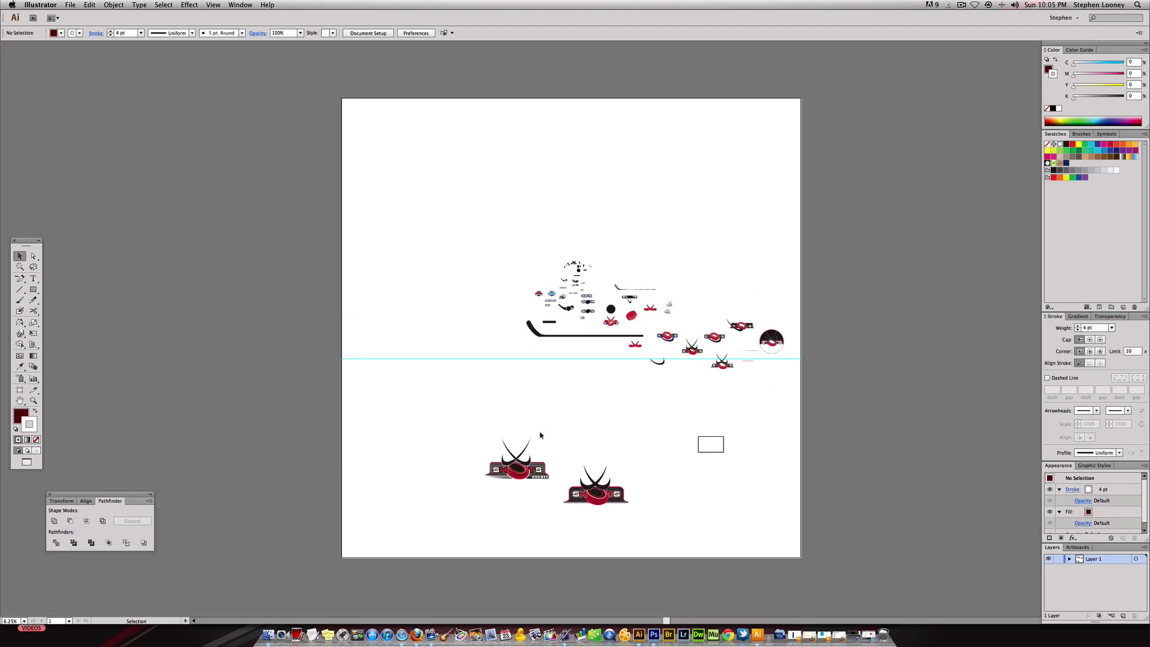
pyautogui.moveTo(599, 534); pyautogui.dragTo(565, 457)
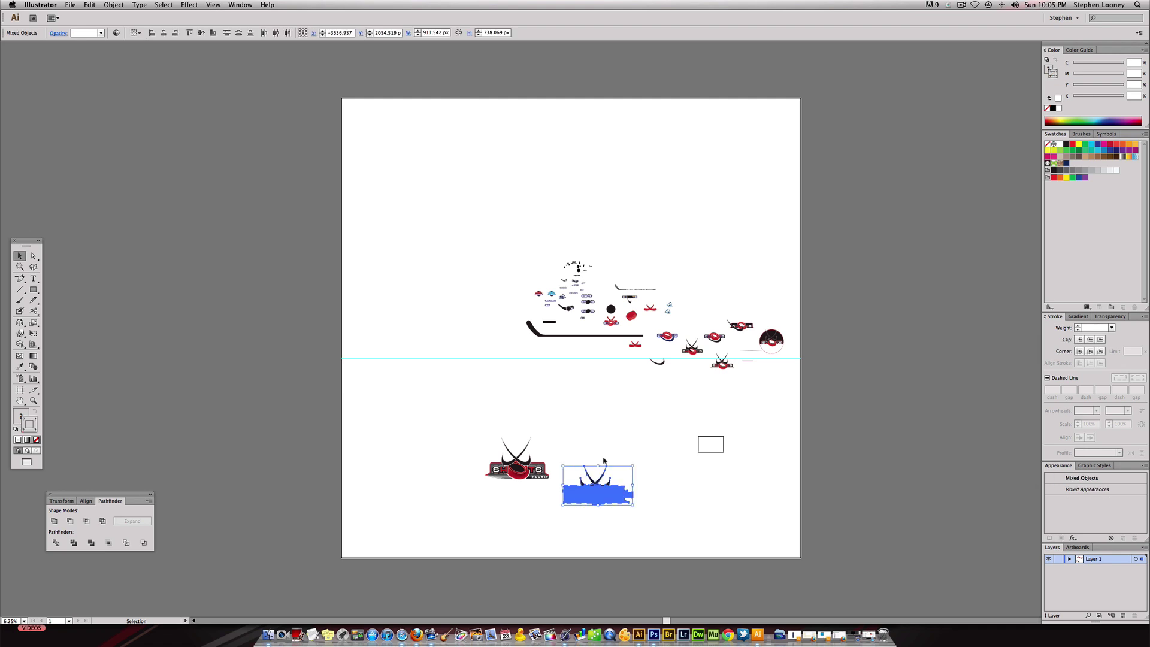
pyautogui.moveTo(651, 537); pyautogui.dragTo(461, 428)
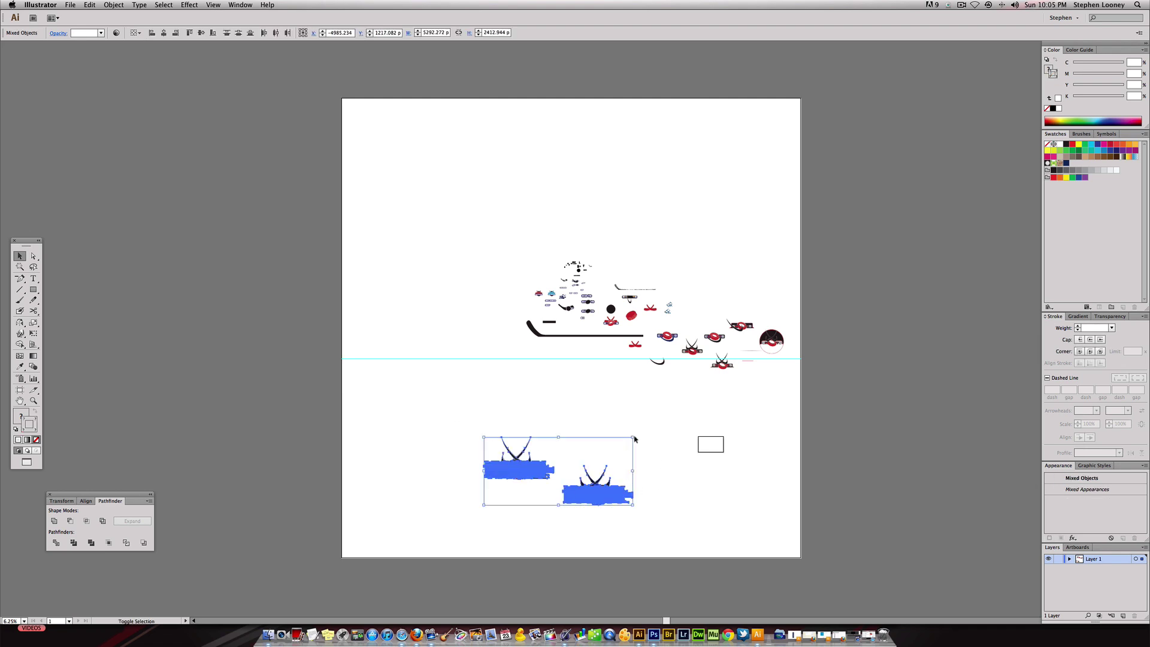
pyautogui.moveTo(635, 439); pyautogui.dragTo(609, 498)
pyautogui.click(577, 326)
pyautogui.moveTo(514, 397); pyautogui.dragTo(650, 470)
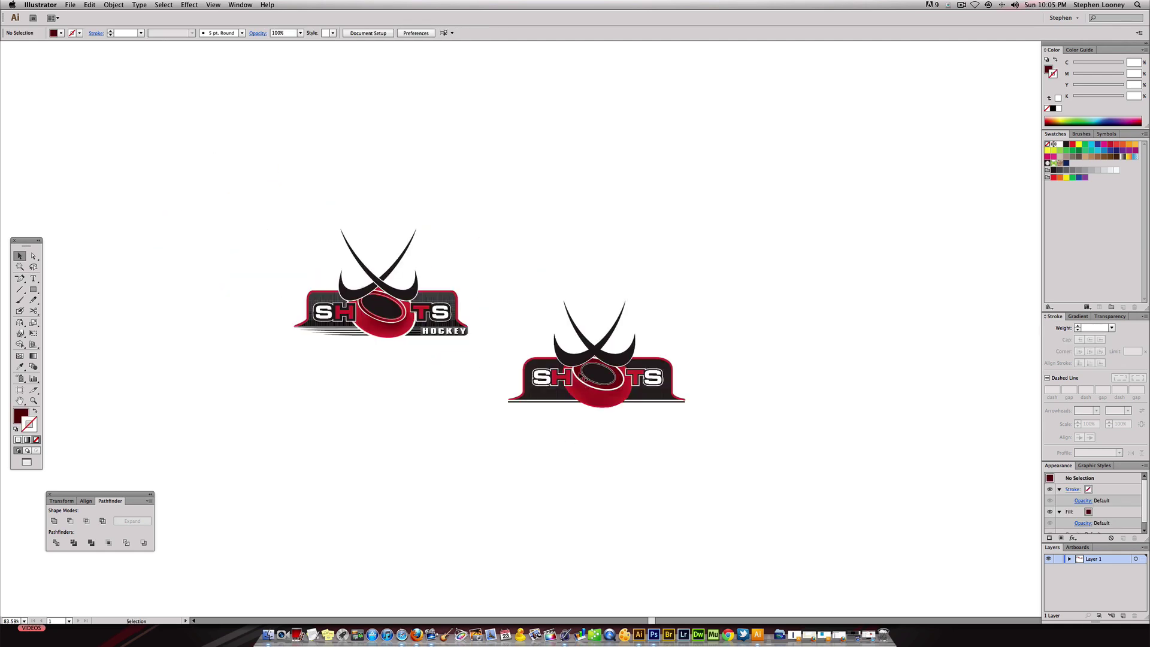
pyautogui.moveTo(450, 293); pyautogui.dragTo(666, 450)
pyautogui.click(709, 439)
pyautogui.press('super+shift+a')
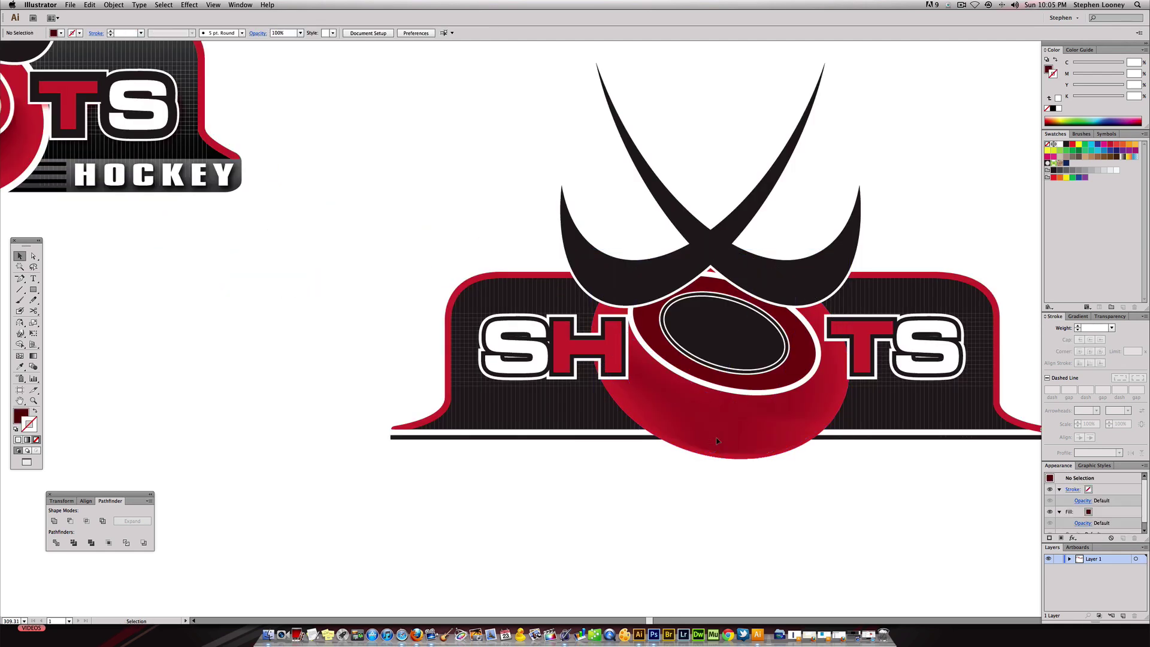
# Draw an ellipse about 187 by 147 px over the puck of the rebuilt logo
pyautogui.click(717, 440)
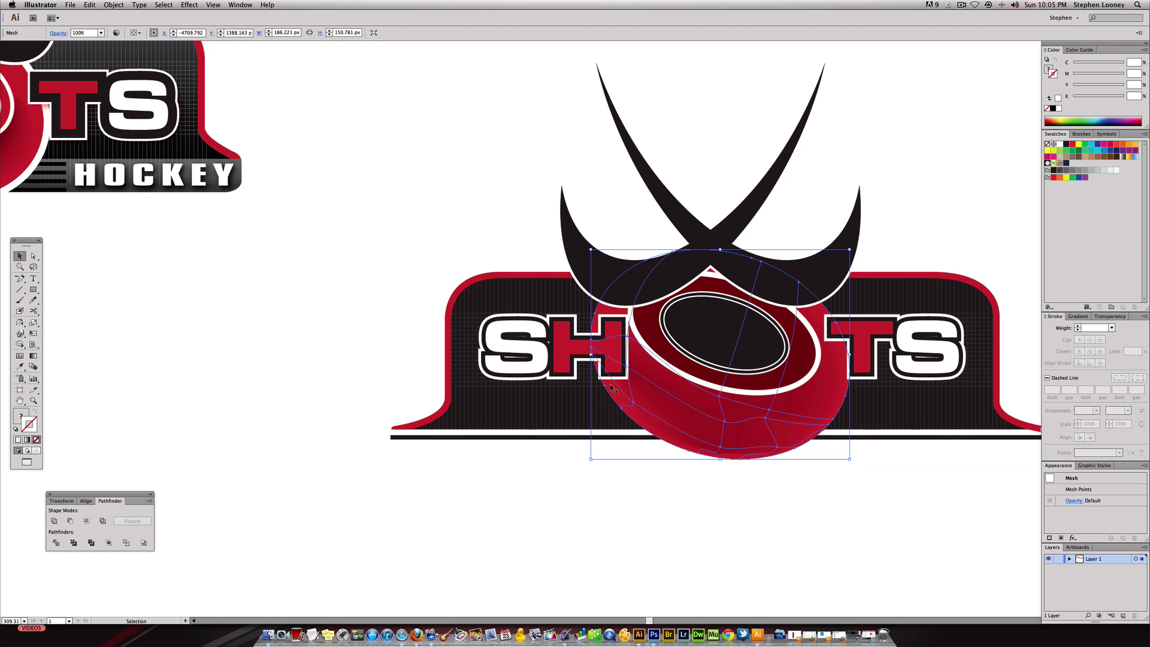
pyautogui.press('super+shift+a')
pyautogui.moveTo(33, 289); pyautogui.dragTo(66, 309)
pyautogui.moveTo(576, 286); pyautogui.dragTo(866, 463)
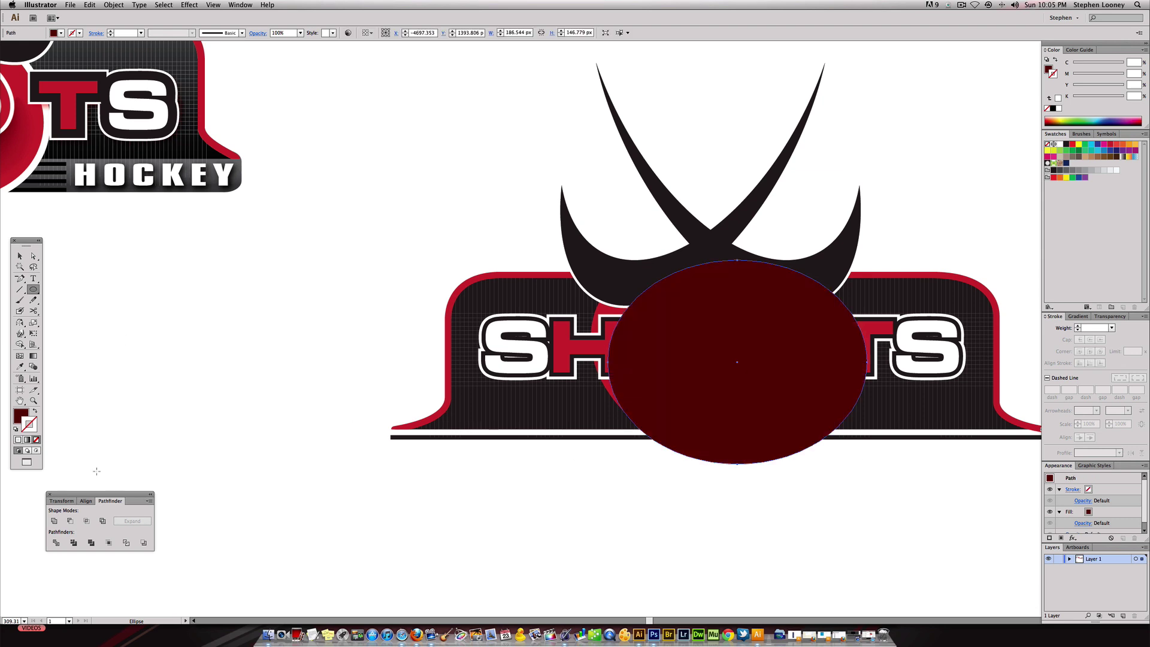
# Give the ellipse no fill and a white 12 pt stroke
pyautogui.click(16, 429)
pyautogui.click(34, 412)
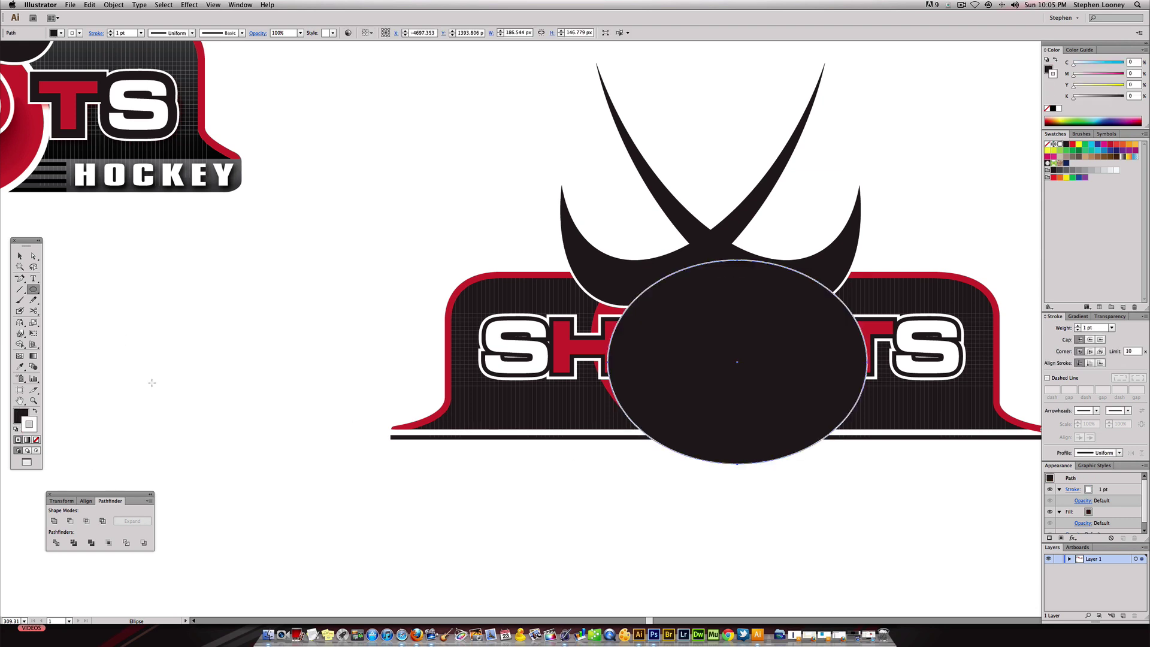
pyautogui.click(36, 440)
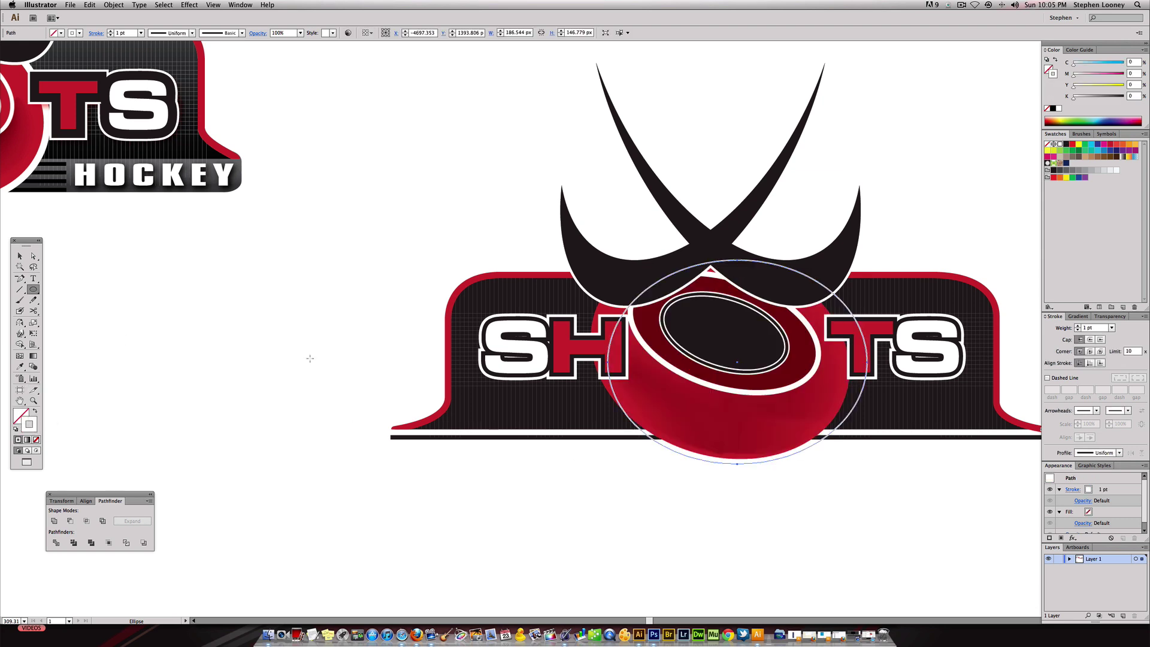
pyautogui.click(1078, 326)
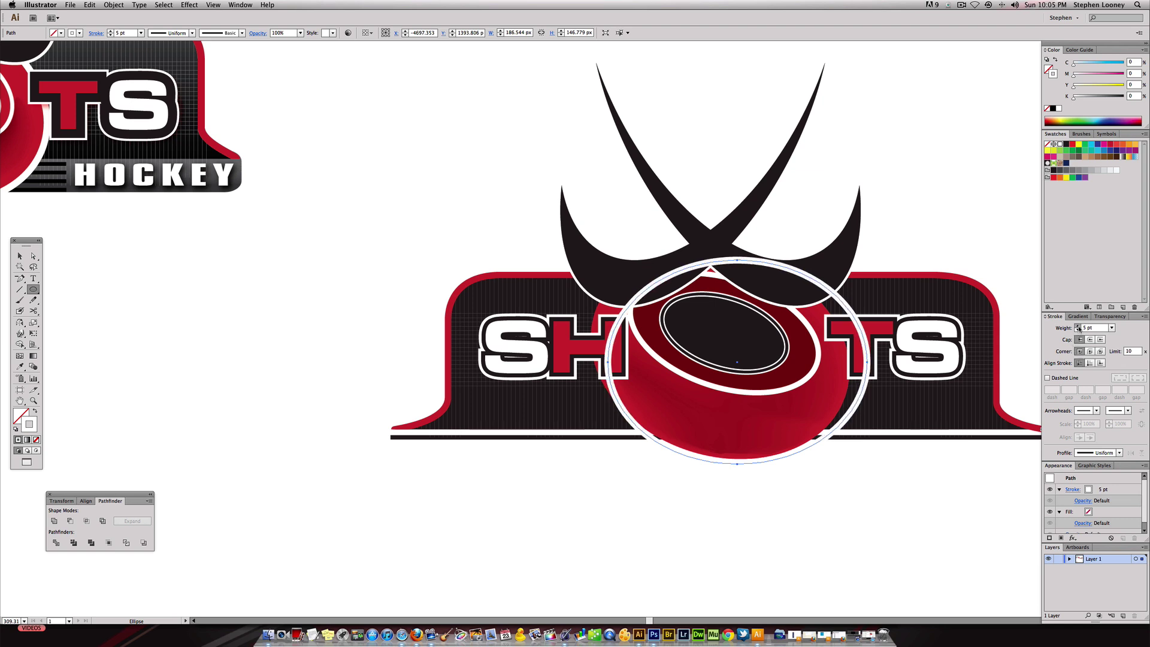
pyautogui.click(1078, 326)
pyautogui.click(1078, 327)
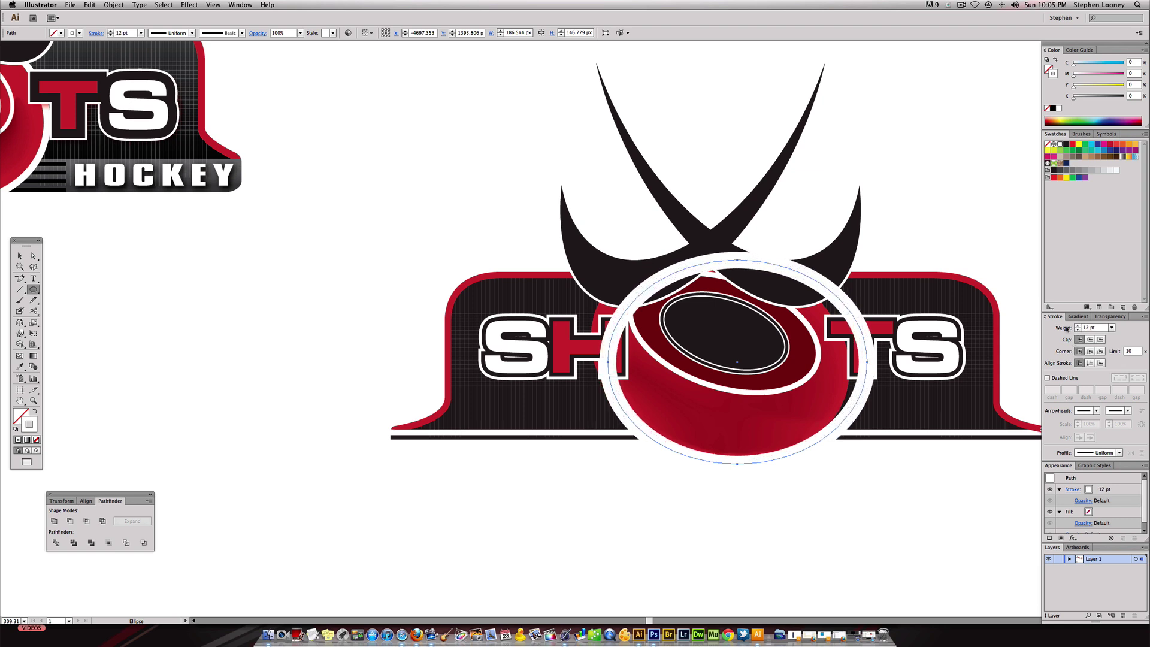
# Send the white ellipse outline to the back, and send the thin black stripe behind it
pyautogui.click(19, 256)
pyautogui.press('super+shift+[')
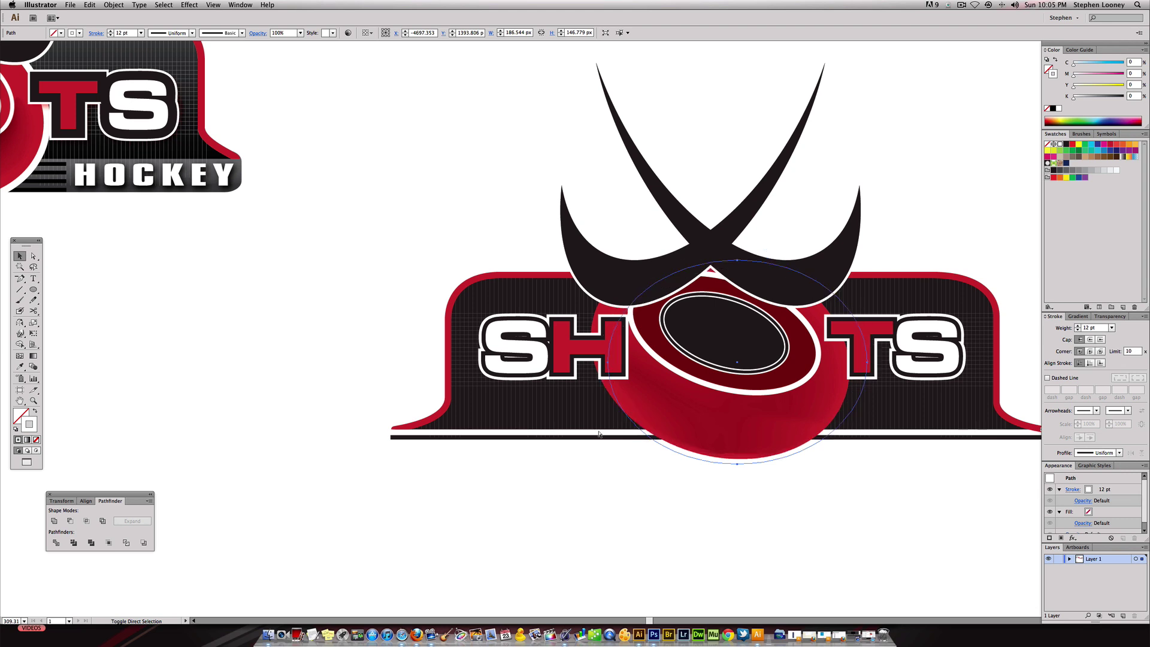
pyautogui.click(596, 443)
pyautogui.click(596, 442)
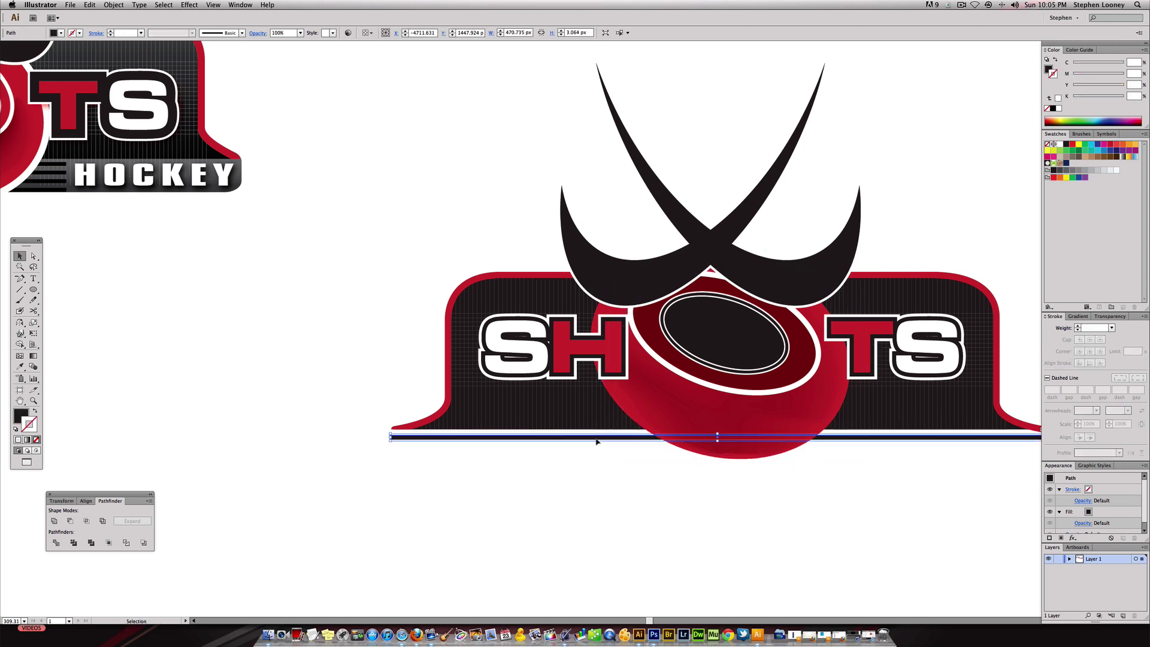
pyautogui.press('super')
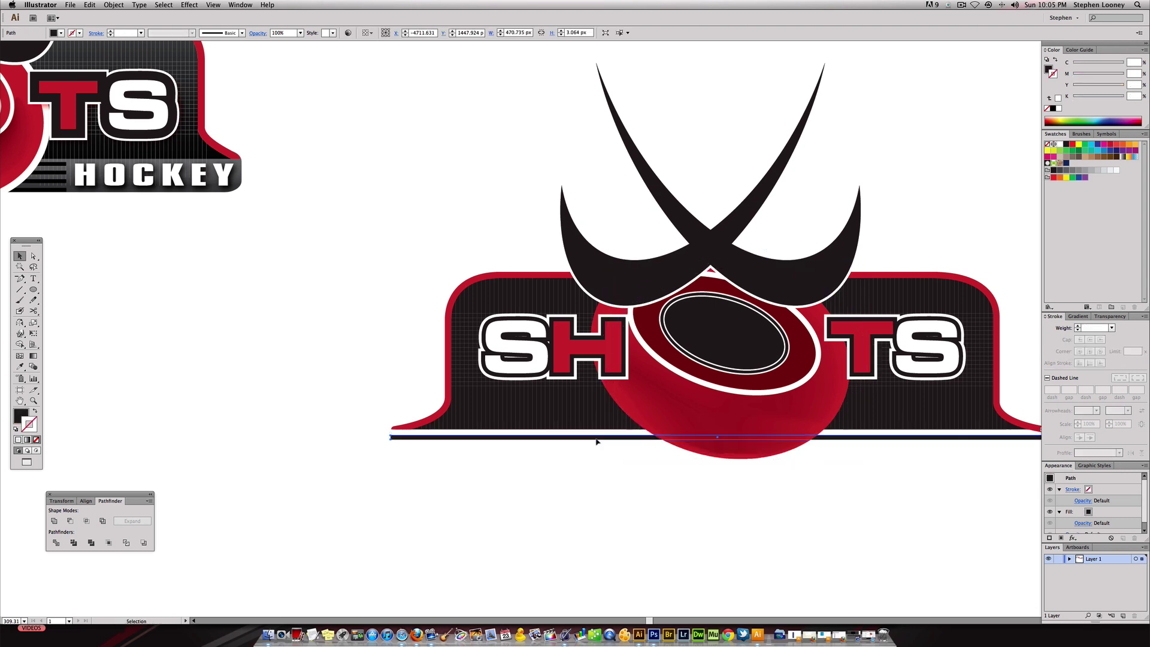
pyautogui.click(114, 5)
pyautogui.moveTo(150, 25)
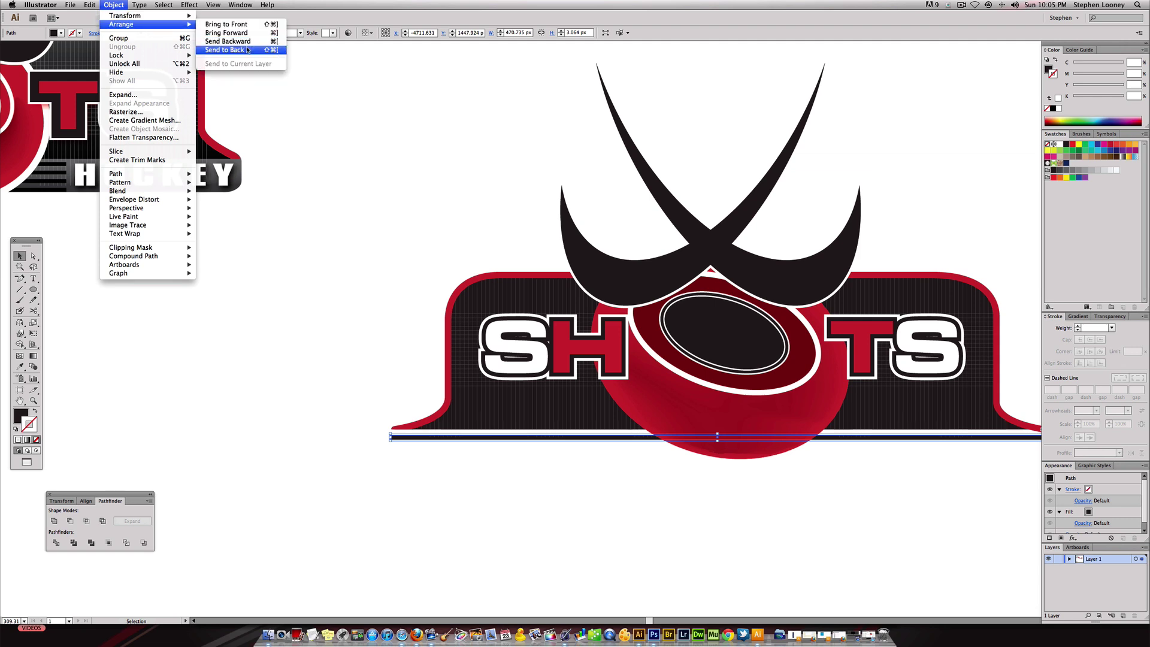
pyautogui.click(247, 49)
# Nudge the white ellipse outline up 4 px so it follows the puck's lower edge, and deselect it
pyautogui.scroll(-3, 711, 436)
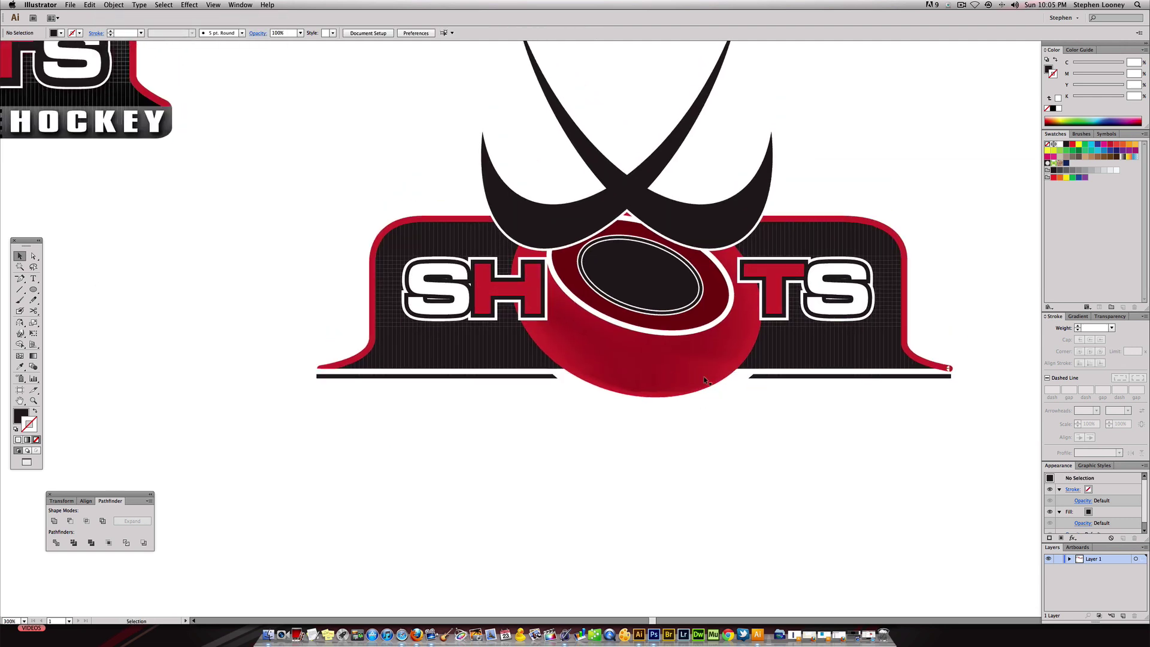
pyautogui.scroll(1, 733, 389)
pyautogui.press('alt+super')
pyautogui.click(734, 382)
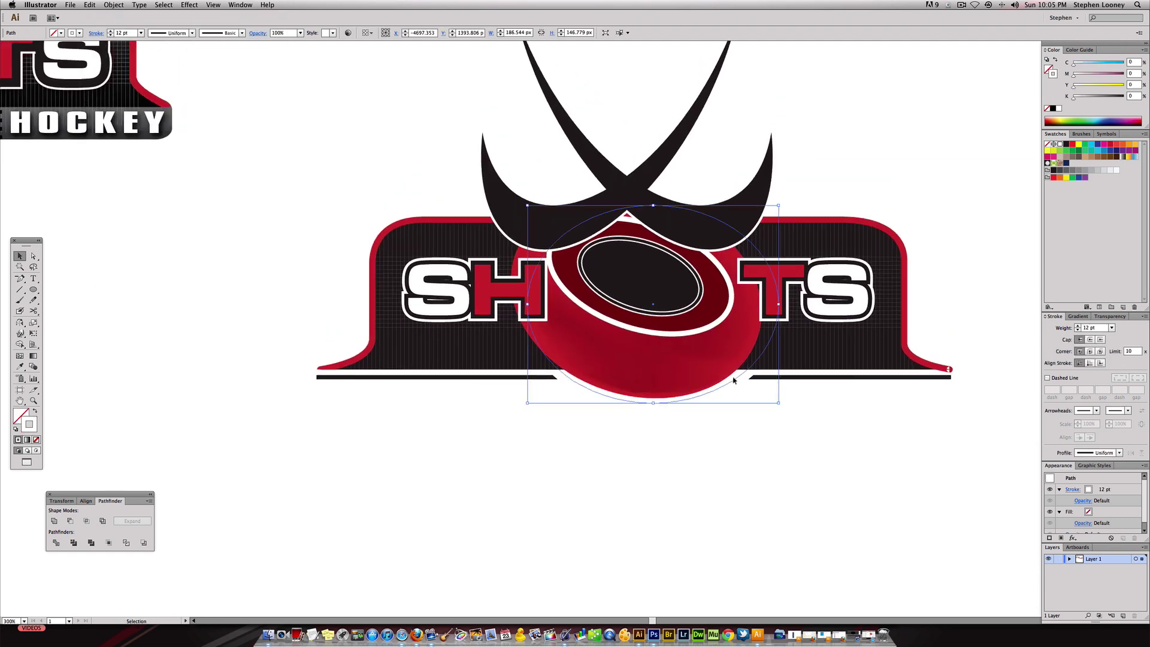
pyautogui.keyDown('super'); pyautogui.click(734, 382); pyautogui.keyUp('super')
pyautogui.click(727, 388)
pyautogui.click(723, 387)
pyautogui.press('Up')
pyautogui.press('Up')
pyautogui.press('Up')
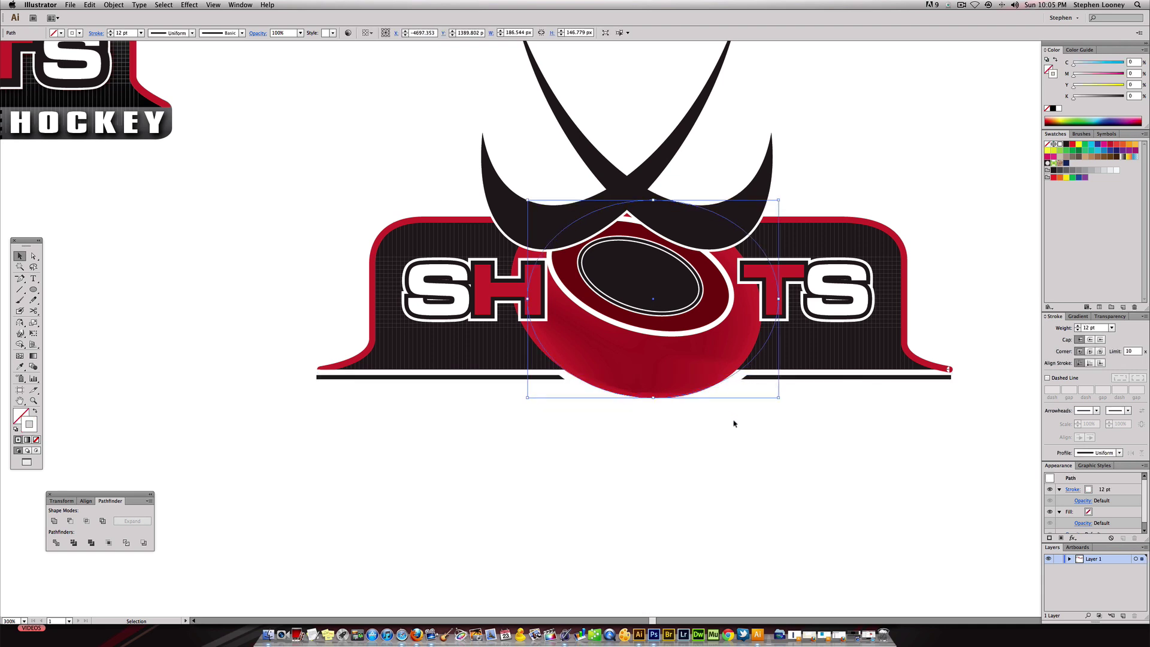
pyautogui.click(734, 423)
# Duplicate the thin black stripe downward to make three evenly spaced stripes beneath the panel
pyautogui.click(444, 378)
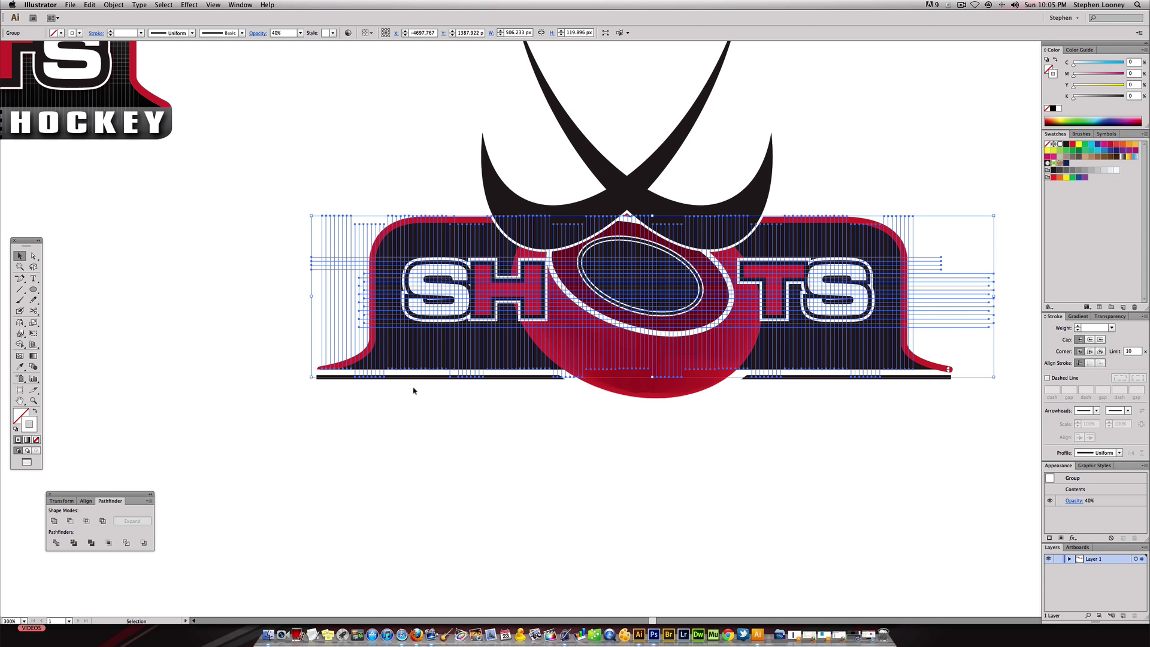
pyautogui.click(412, 386)
pyautogui.click(417, 376)
pyautogui.moveTo(413, 381); pyautogui.dragTo(413, 397)
pyautogui.click(824, 434)
# Shorten all three stripes by moving their right end points left to just beyond the puck, and deselect them
pyautogui.press('a')
pyautogui.scroll(1, 954, 405)
pyautogui.hscroll(1, 954, 406)
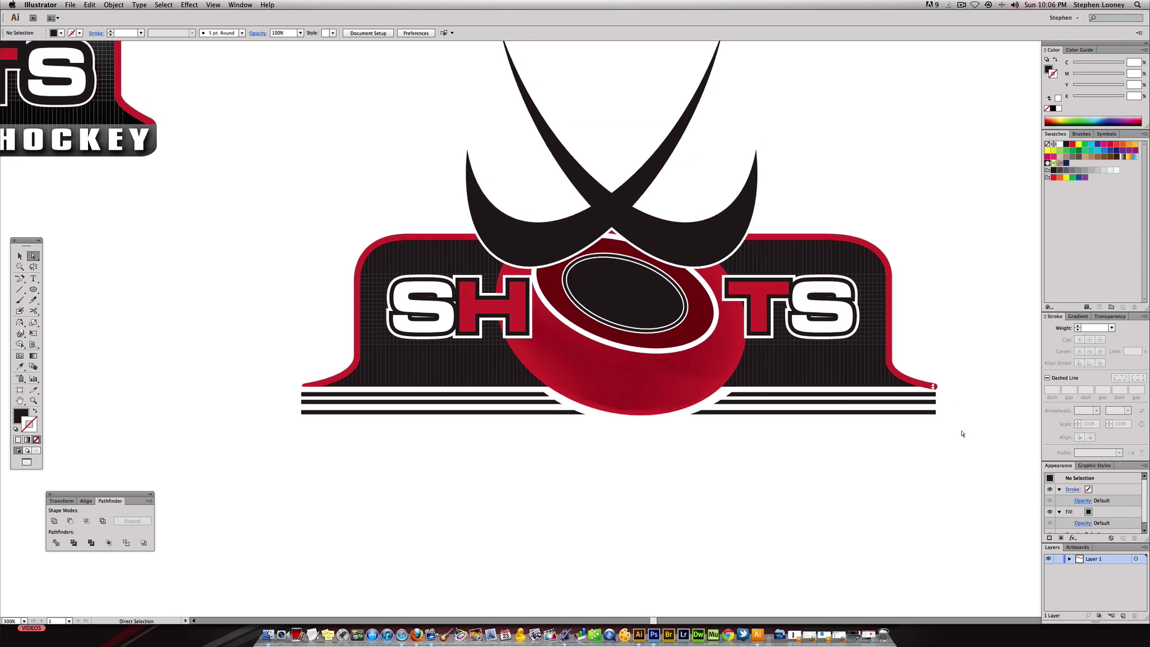
pyautogui.moveTo(938, 404); pyautogui.dragTo(927, 393)
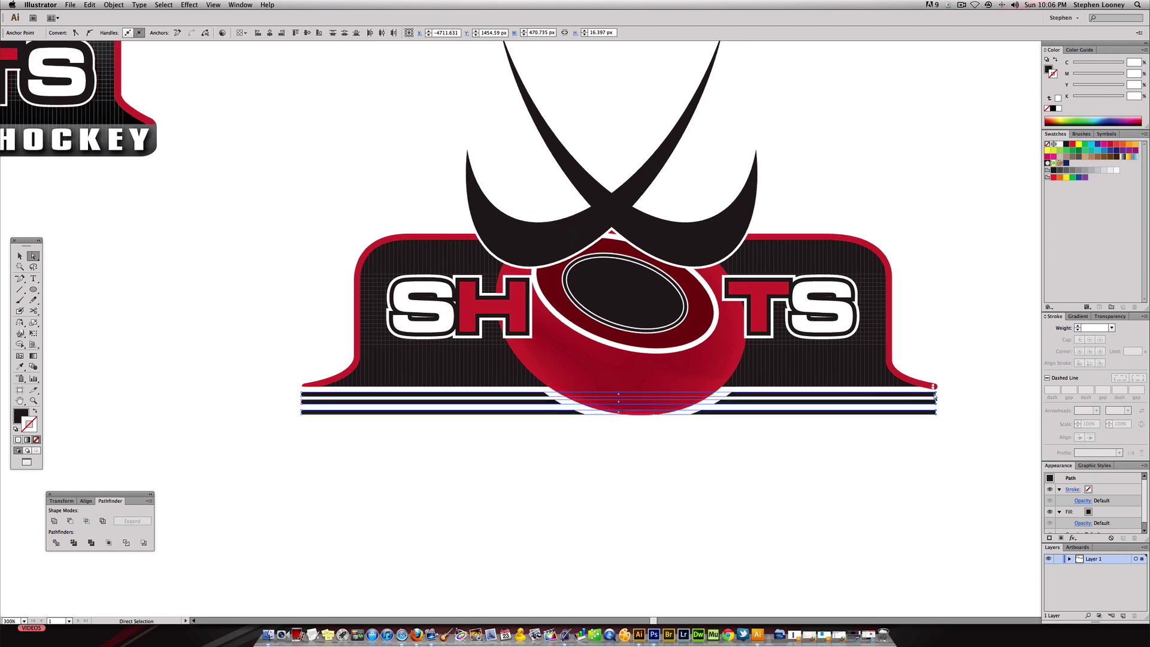
pyautogui.click(955, 424)
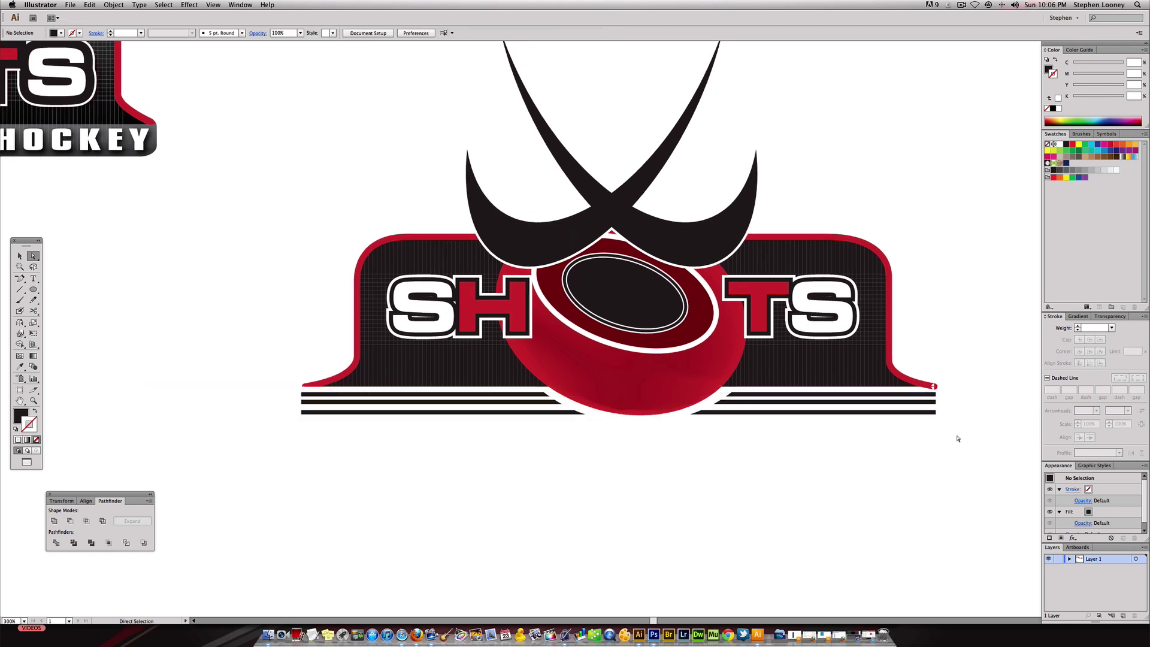
pyautogui.moveTo(927, 392); pyautogui.dragTo(758, 399)
pyautogui.click(895, 432)
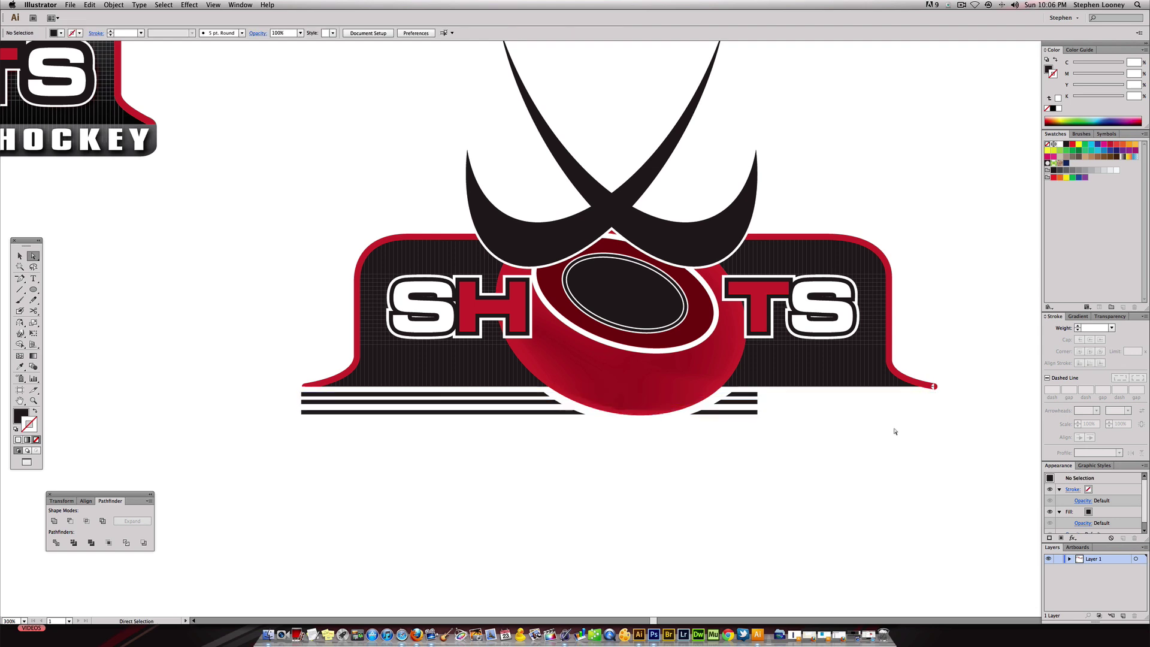
# Add the text HOCKEY beside the shortened stripes under the panel and enlarge it to fill the space
pyautogui.click(34, 279)
pyautogui.click(789, 412)
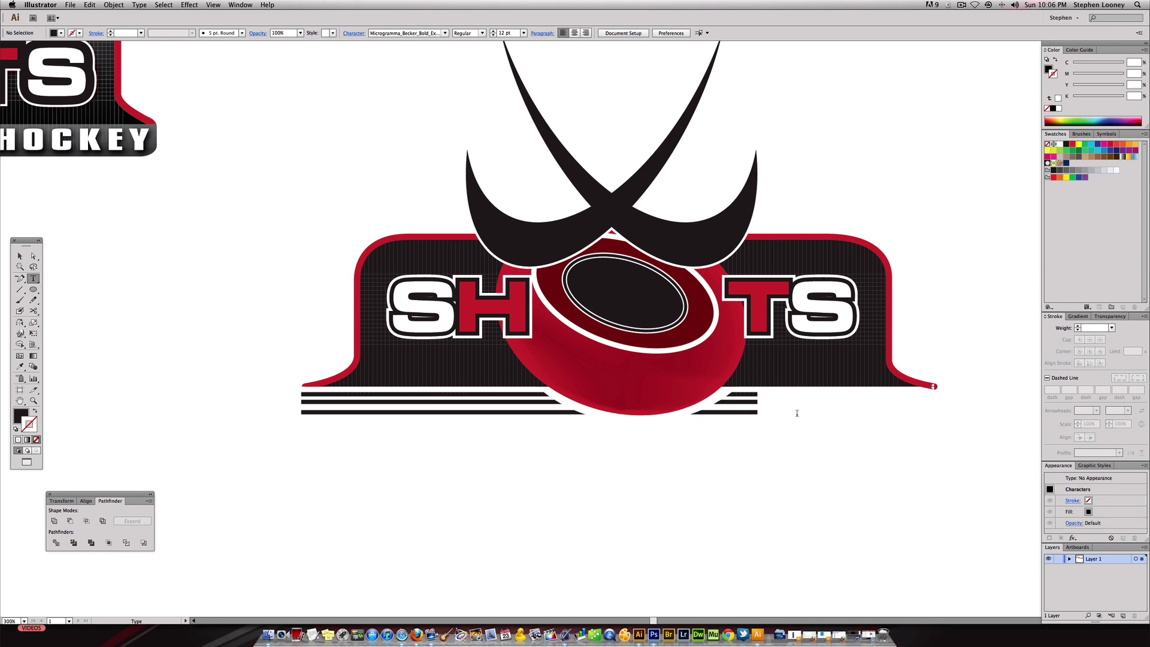
pyautogui.write('HOCKEY')
pyautogui.press('Escape')
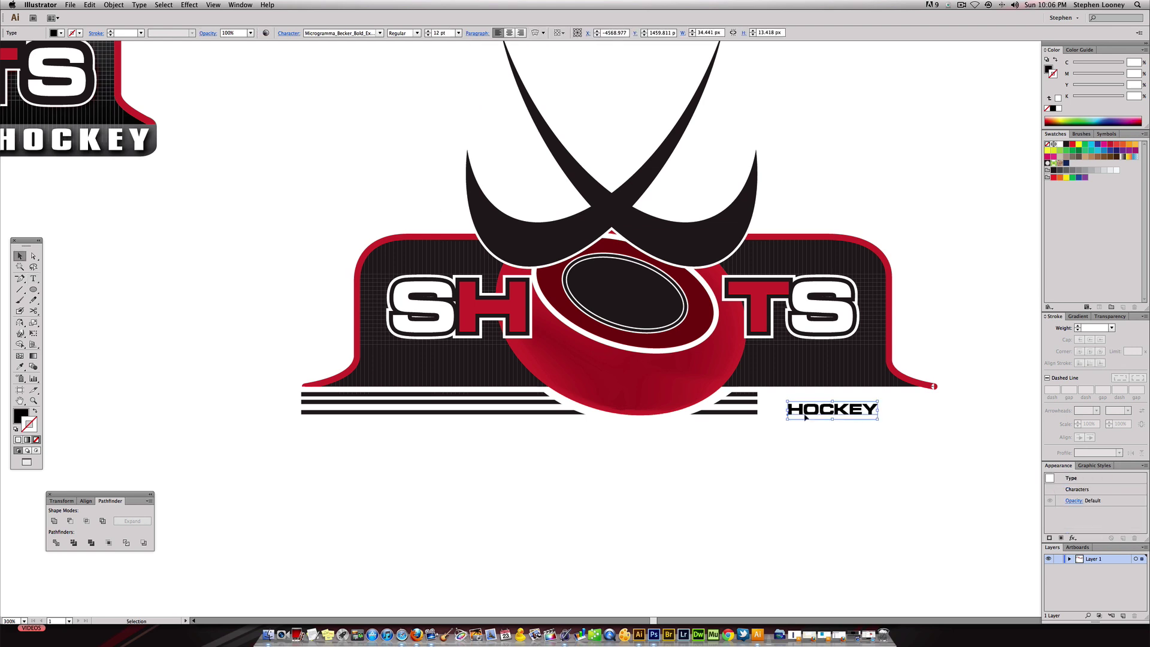
pyautogui.moveTo(881, 400); pyautogui.dragTo(910, 403)
pyautogui.click(932, 413)
# Move the white HOCKEY lettering of the reference logo down off its dark gradient bar, keeping the bar in place
pyautogui.press('super+minus')
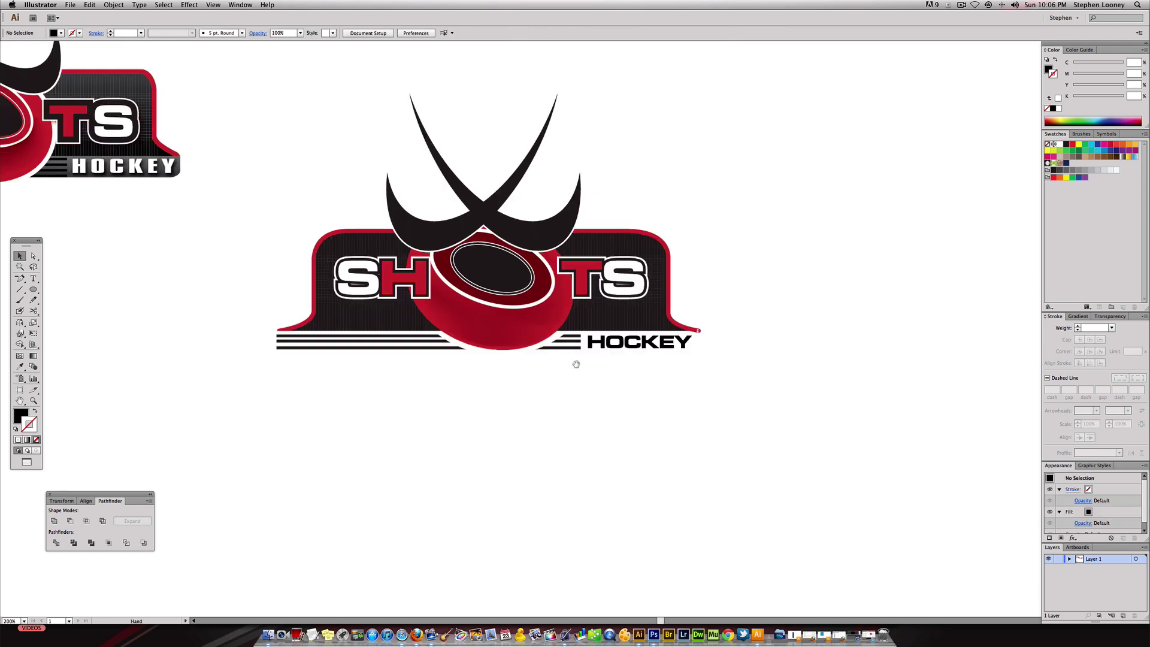
pyautogui.moveTo(575, 365); pyautogui.dragTo(729, 420)
pyautogui.moveTo(333, 221); pyautogui.dragTo(334, 277)
pyautogui.press('super+z')
pyautogui.hotkey('shift', 'Down')
pyautogui.hotkey('shift', 'Down')
pyautogui.hotkey('shift', 'Down')
pyautogui.hotkey('shift', 'Down')
pyautogui.hotkey('shift', 'Down')
pyautogui.hotkey('shift', 'Down')
pyautogui.hotkey('shift', 'Down')
pyautogui.moveTo(312, 229); pyautogui.dragTo(337, 328)
pyautogui.press('super+z')
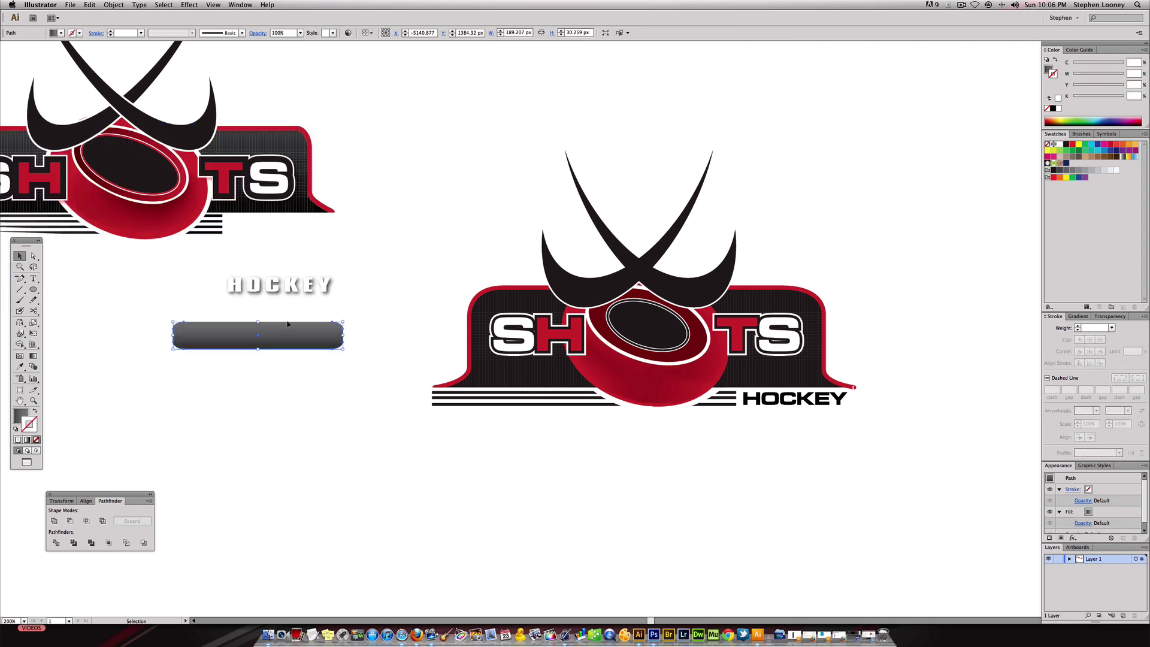
pyautogui.press('super+z')
pyautogui.click(383, 224)
pyautogui.moveTo(280, 248); pyautogui.dragTo(530, 253)
pyautogui.moveTo(723, 275); pyautogui.dragTo(322, 239)
pyautogui.moveTo(471, 297); pyautogui.dragTo(861, 519)
pyautogui.keyDown('alt'); pyautogui.keyDown('super'); pyautogui.click(533, 300); pyautogui.keyUp('super'); pyautogui.keyUp('alt')
pyautogui.moveTo(614, 342); pyautogui.dragTo(619, 365)
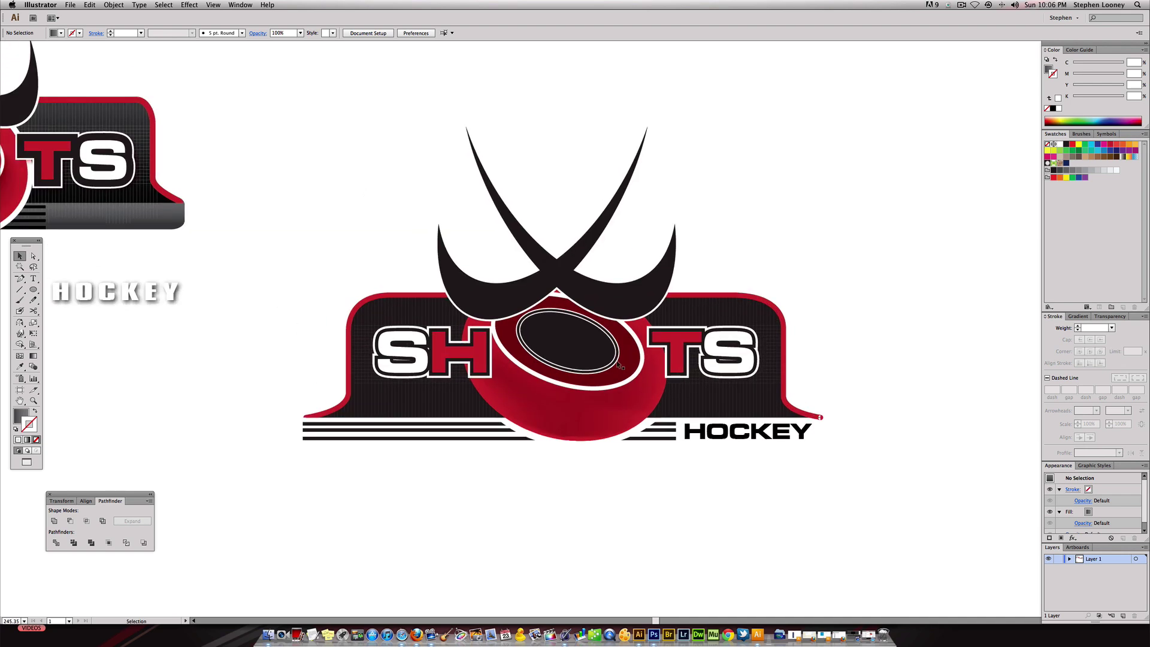